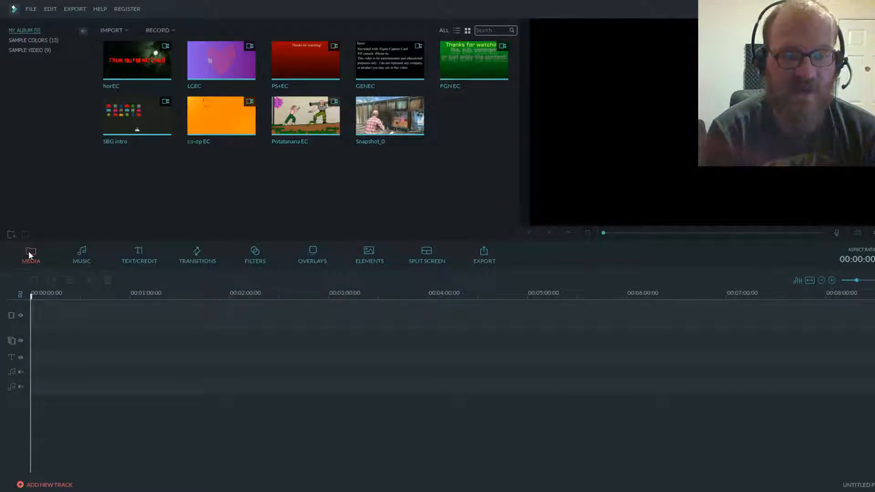
- Look through the music, text, transition, filter, overlay, element and split-screen libraries, and return to the media library
{"action": "left_click", "coordinate": [82, 258]}
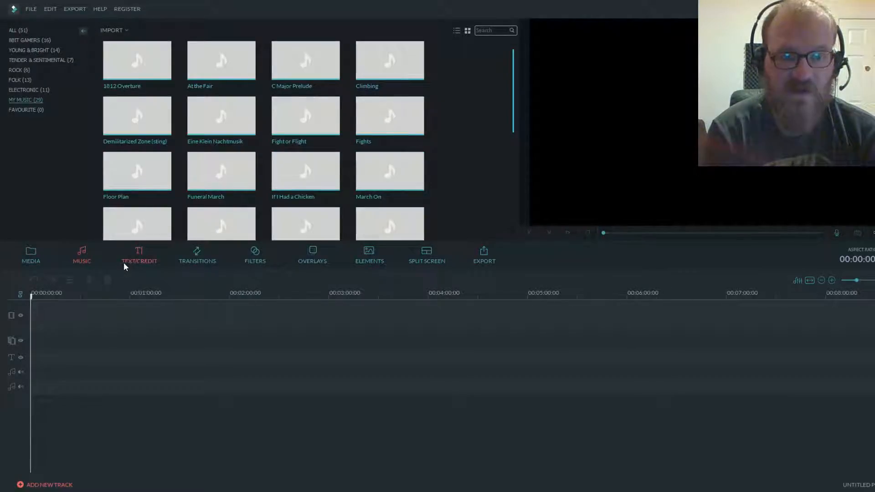
{"action": "left_click", "coordinate": [136, 260]}
{"action": "left_click", "coordinate": [210, 260]}
{"action": "left_click", "coordinate": [255, 258]}
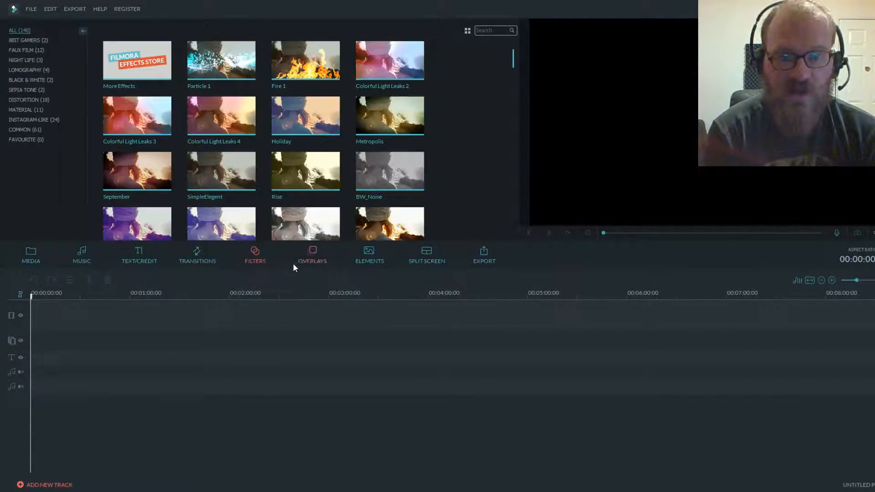
{"action": "left_click", "coordinate": [312, 259]}
{"action": "left_click", "coordinate": [369, 258]}
{"action": "left_click", "coordinate": [417, 258]}
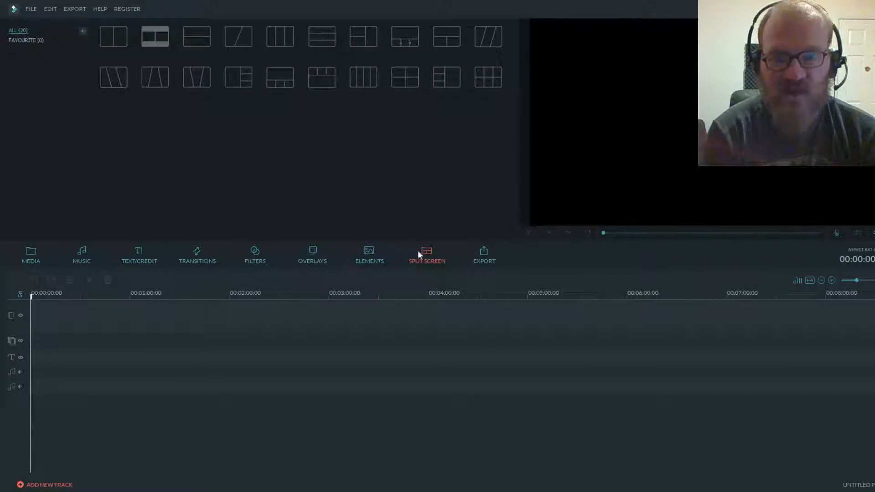
{"action": "left_click", "coordinate": [28, 251]}
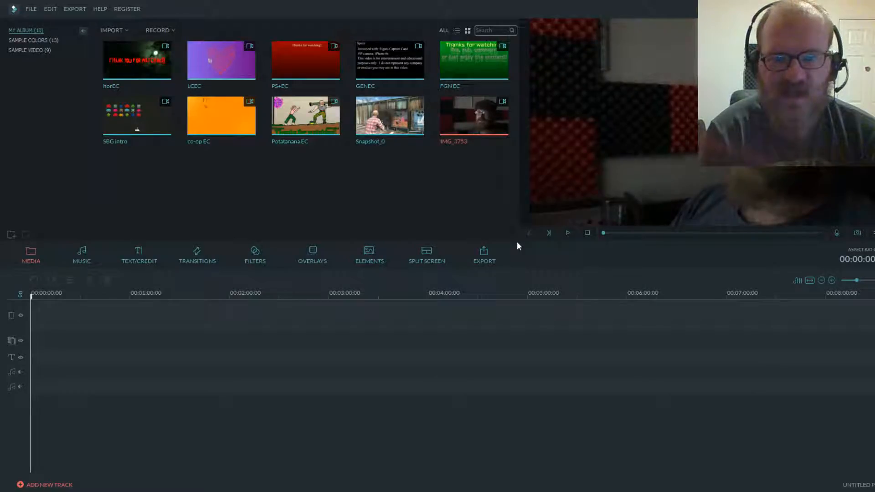
- Preview the SBG intro clip from the album and pause its playback
{"action": "mouse_move", "coordinate": [477, 143]}
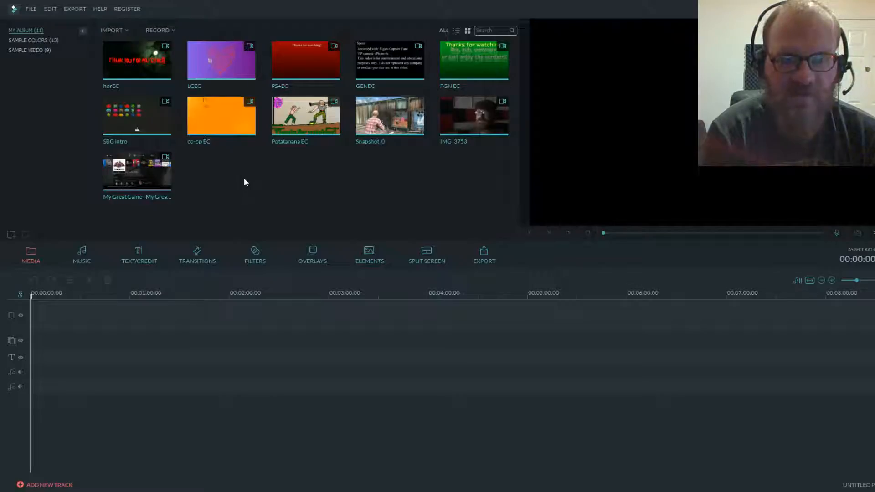
{"action": "mouse_move", "coordinate": [160, 142]}
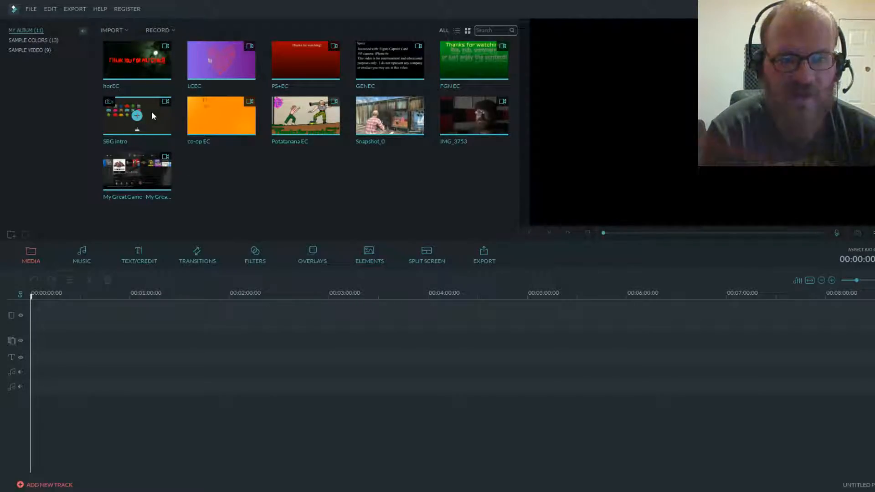
{"action": "double_click", "coordinate": [166, 135]}
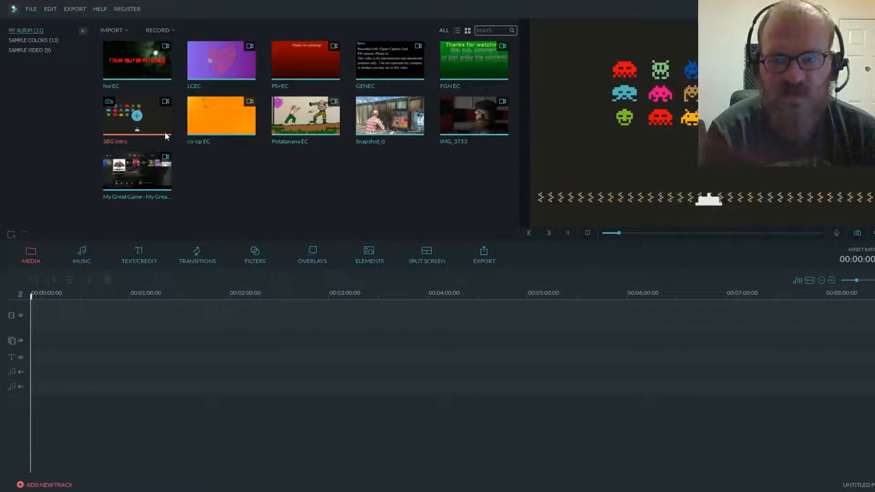
{"action": "key", "text": "space"}
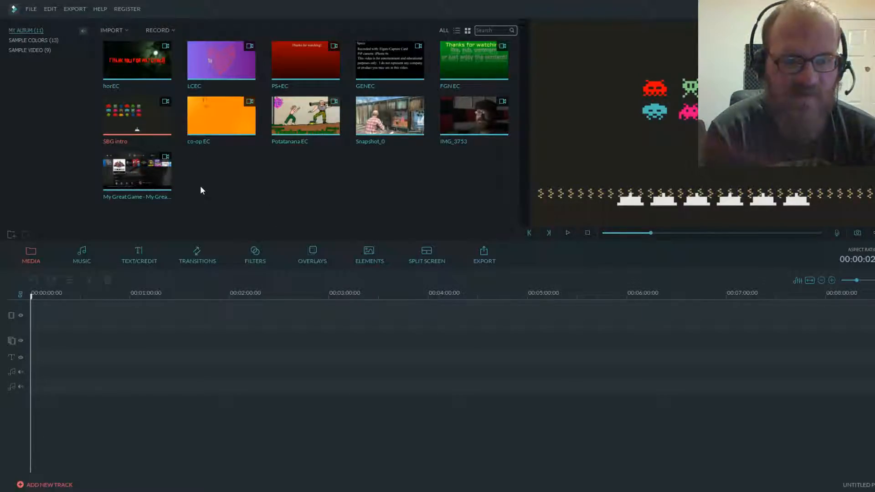
- Place the White, Orange and Red sample colours one after another on the video track and play the sequence
{"action": "left_click", "coordinate": [48, 39]}
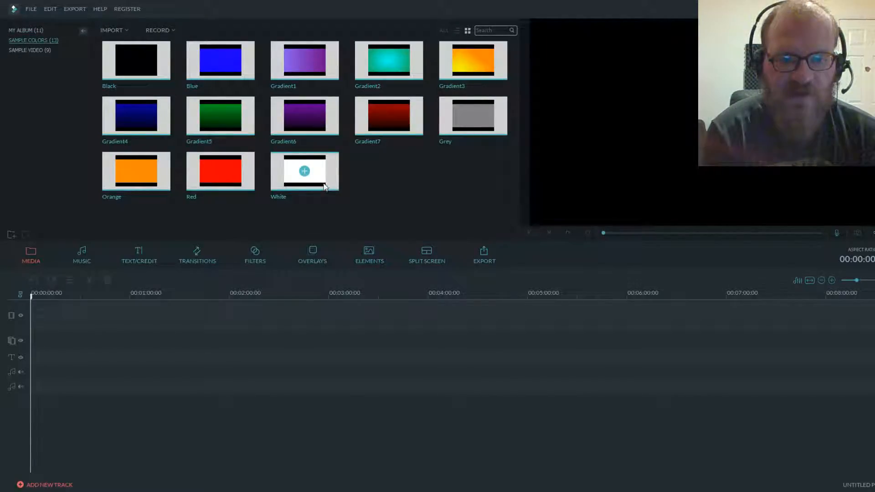
{"action": "left_click_drag", "start_coordinate": [324, 187], "coordinate": [106, 309]}
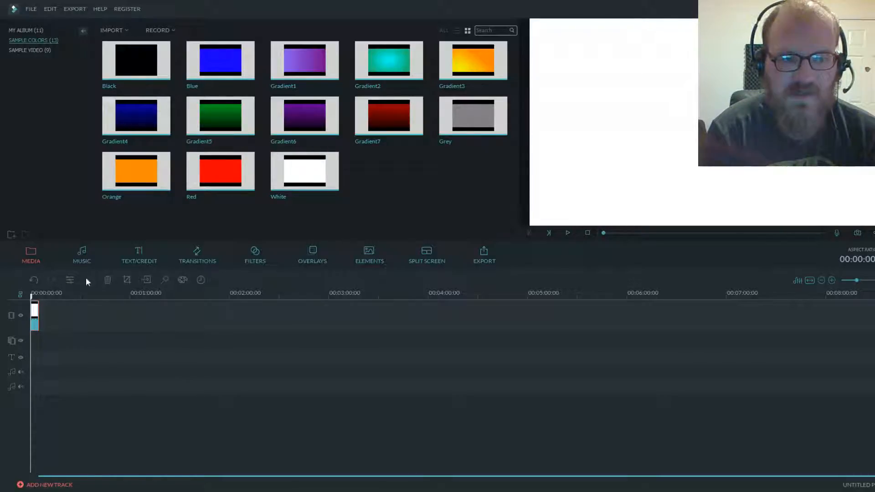
{"action": "left_click_drag", "start_coordinate": [152, 195], "coordinate": [50, 319]}
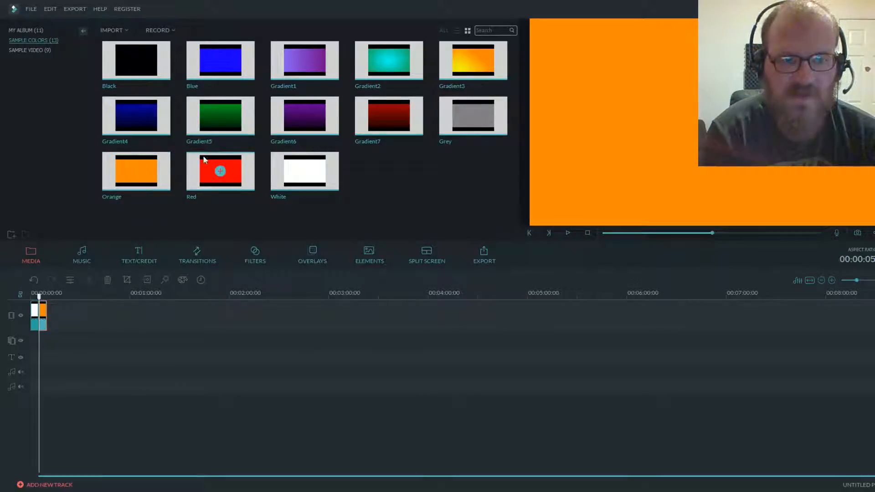
{"action": "left_click_drag", "start_coordinate": [201, 170], "coordinate": [15, 301]}
{"action": "key", "text": "space"}
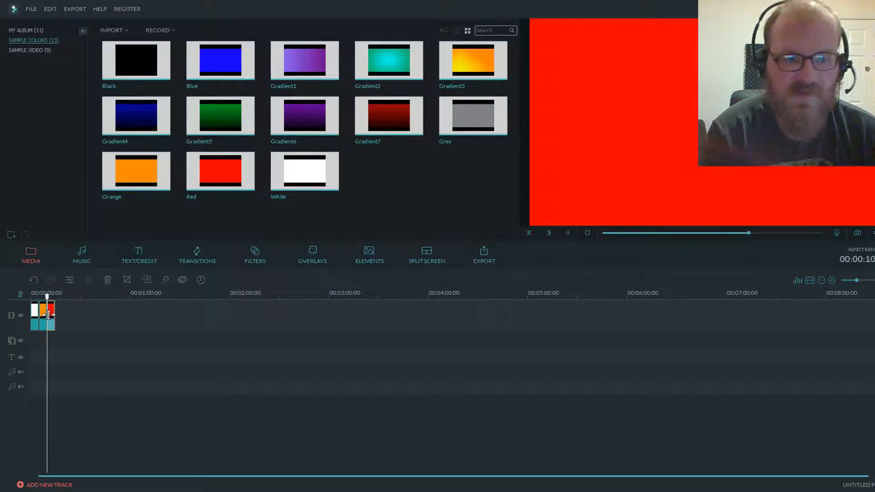
{"action": "key", "text": "space"}
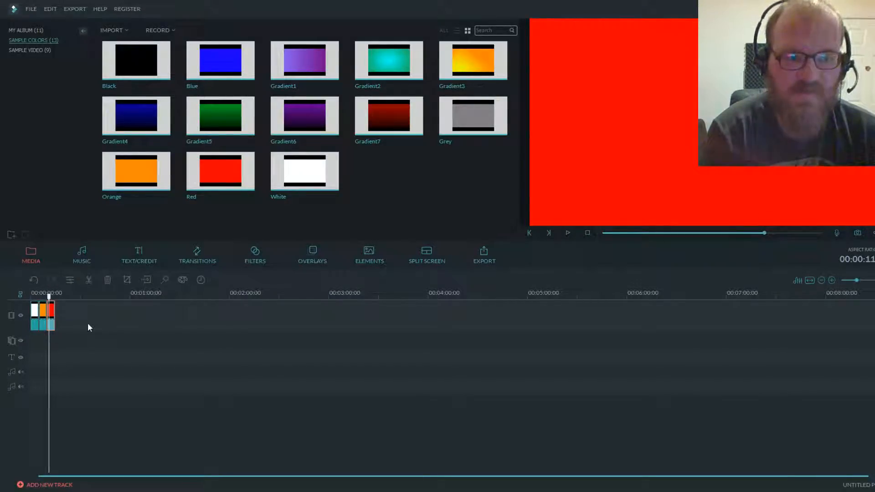
- Open the white clip's settings and set its duration to 1 second
{"action": "double_click", "coordinate": [34, 328]}
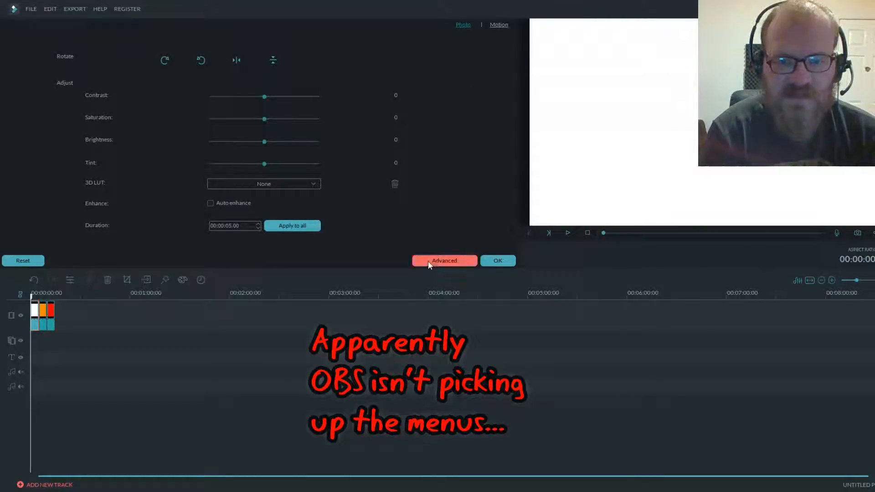
{"action": "left_click", "coordinate": [448, 261]}
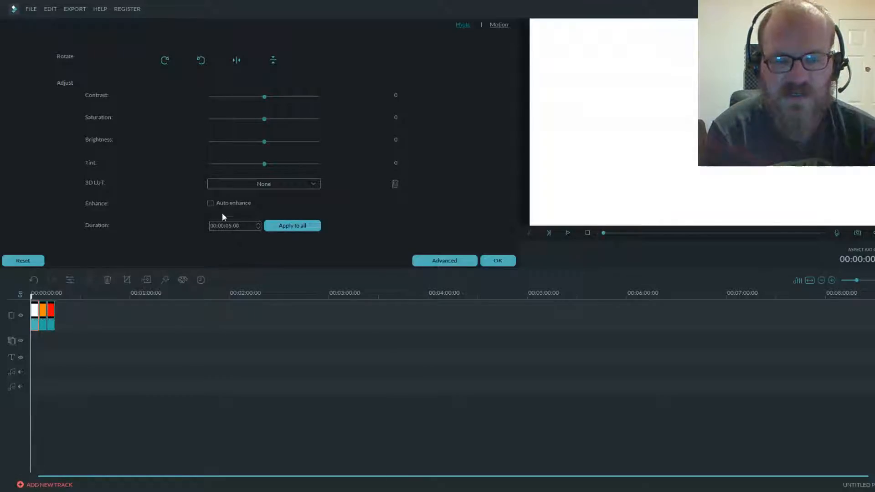
{"action": "left_click", "coordinate": [258, 228]}
{"action": "left_click", "coordinate": [258, 228]}
{"action": "left_click", "coordinate": [258, 228]}
{"action": "left_click", "coordinate": [257, 228]}
- Set the orange clip's duration to 1 second
{"action": "left_click", "coordinate": [34, 324]}
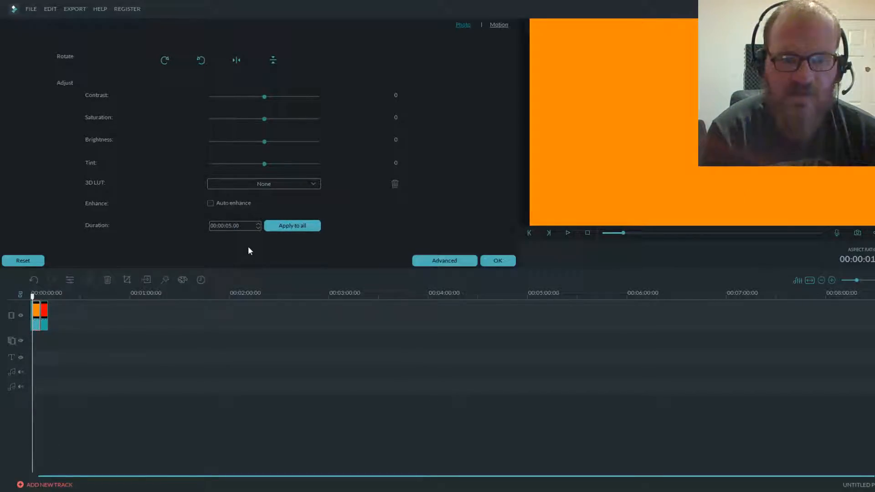
{"action": "left_click", "coordinate": [230, 226]}
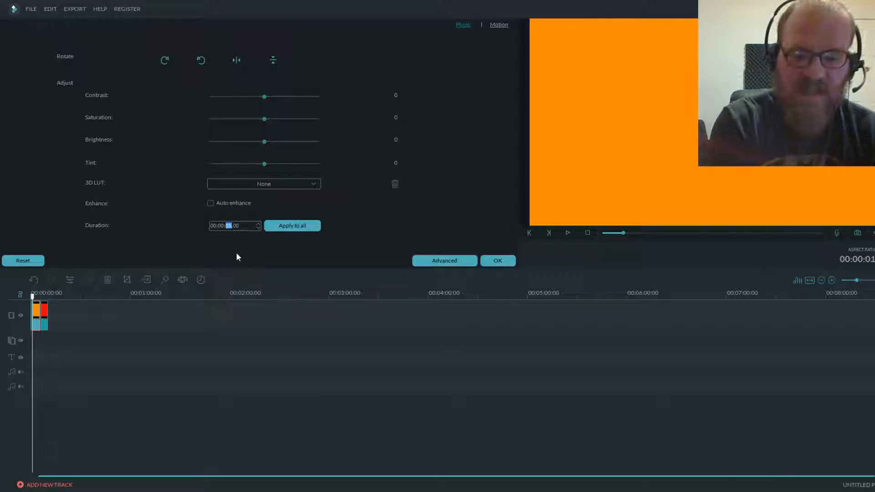
{"action": "type", "text": "1"}
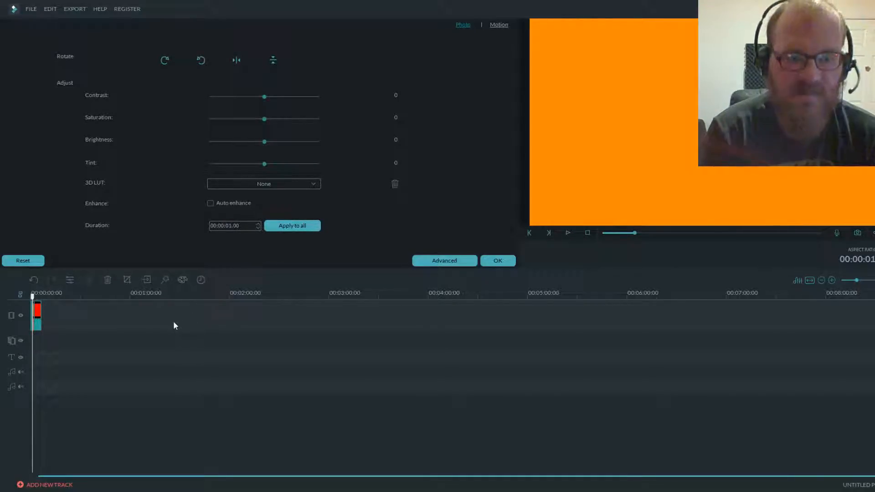
- Set the red clip's duration to 1 second, accept the clip settings and play the shortened sequence
{"action": "left_click", "coordinate": [35, 323]}
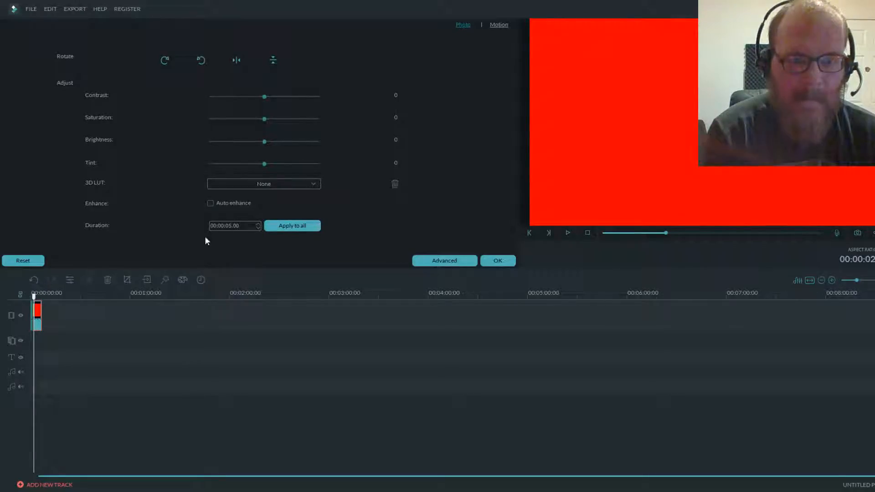
{"action": "left_click", "coordinate": [258, 228]}
{"action": "left_click", "coordinate": [258, 228]}
{"action": "left_click", "coordinate": [258, 229]}
{"action": "left_click", "coordinate": [258, 229]}
{"action": "left_click", "coordinate": [497, 261]}
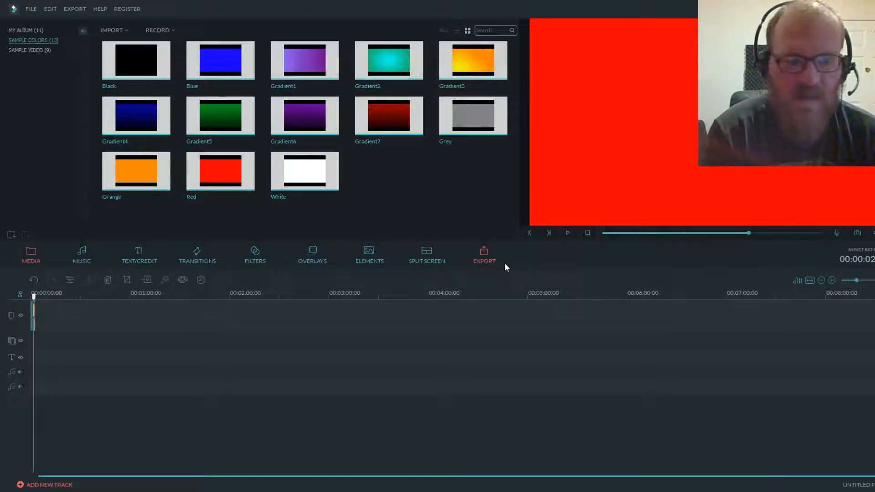
{"action": "key", "text": "space"}
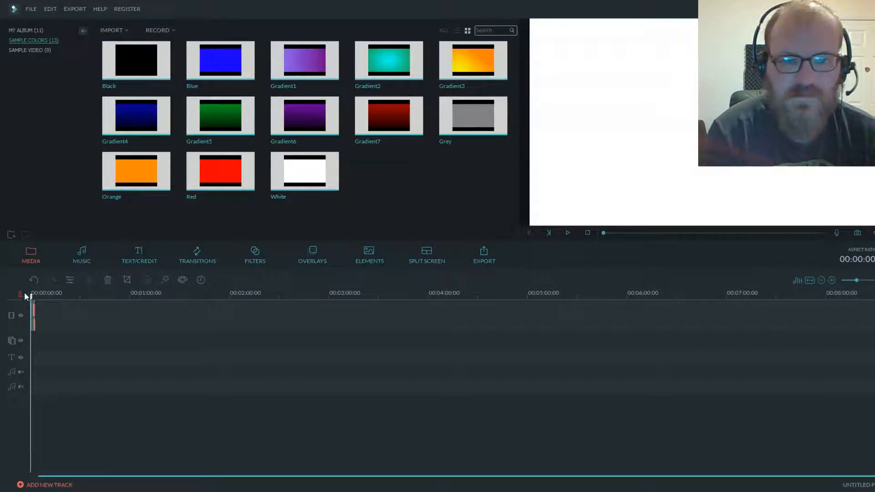
- Preview the Countdown1 clip from the sample videos, pause it and deselect it
{"action": "left_click", "coordinate": [34, 51]}
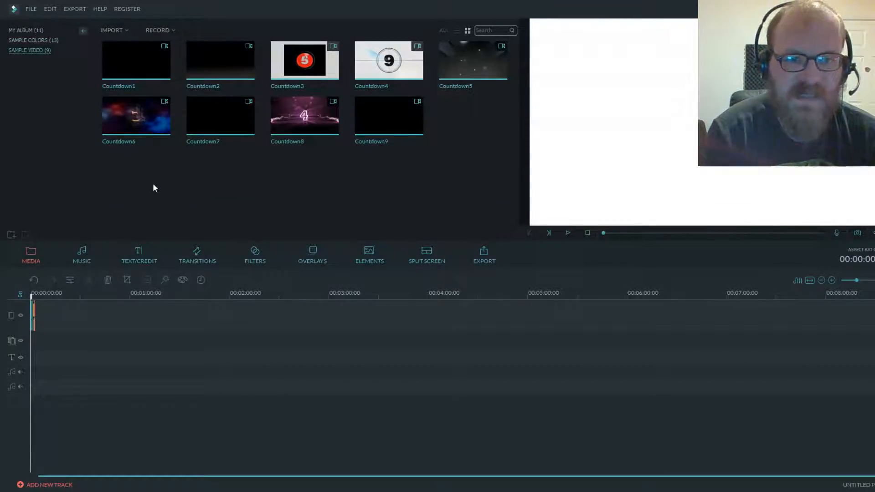
{"action": "double_click", "coordinate": [158, 71]}
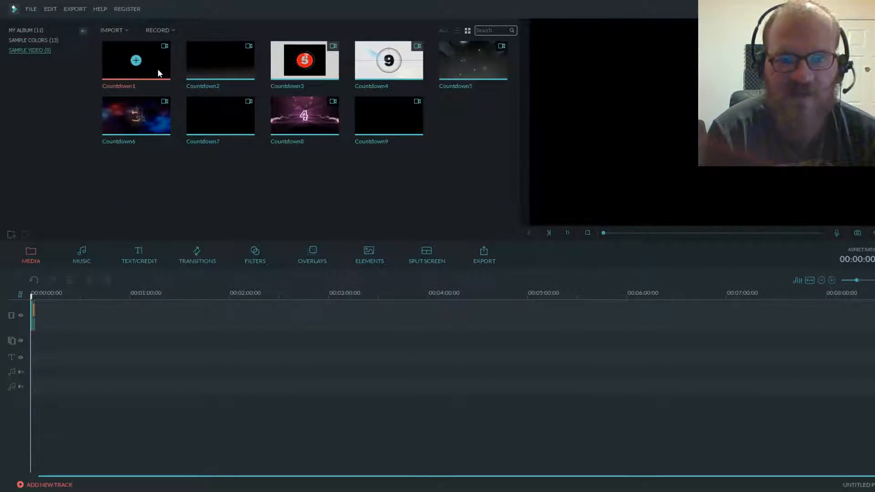
{"action": "key", "text": "space"}
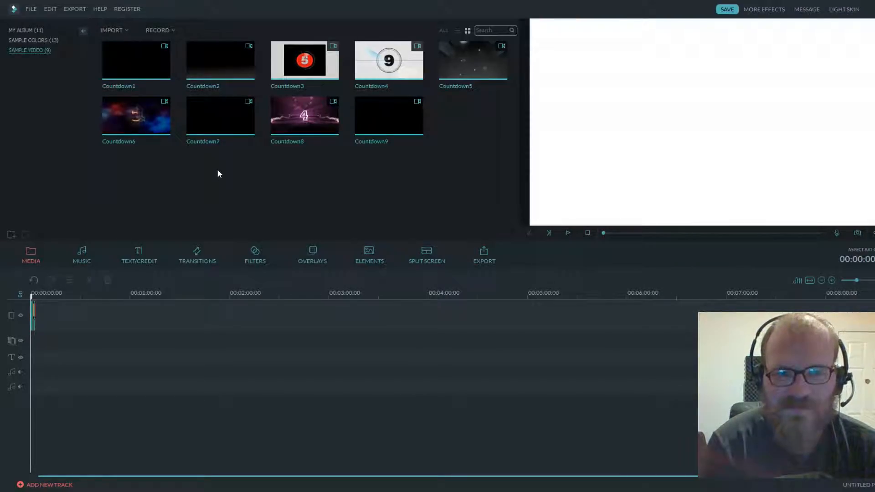
{"action": "double_click", "coordinate": [155, 64]}
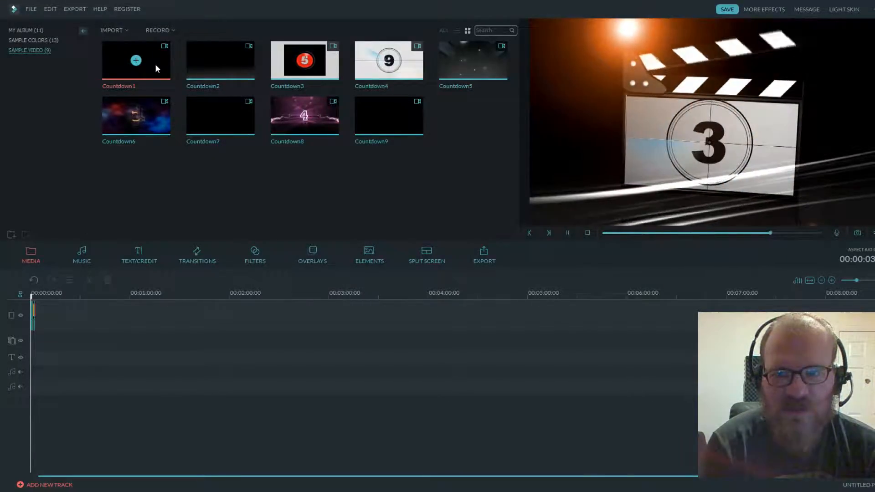
{"action": "key", "text": "space"}
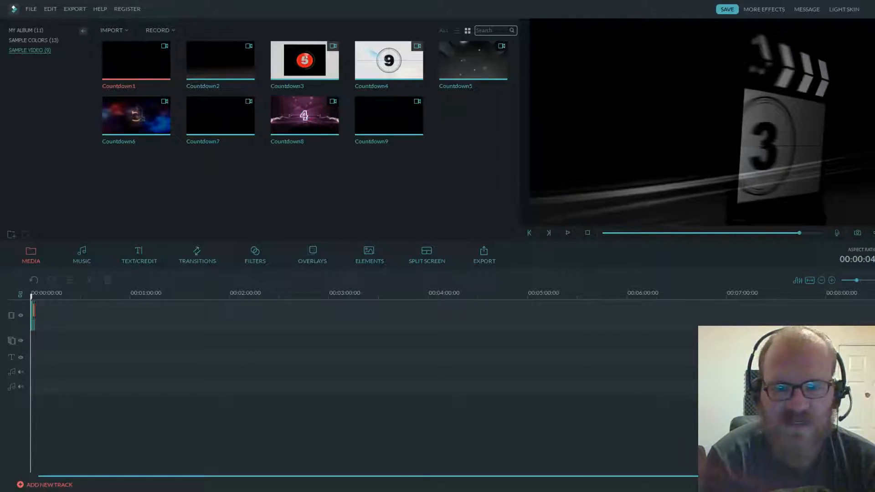
{"action": "left_click", "coordinate": [288, 199]}
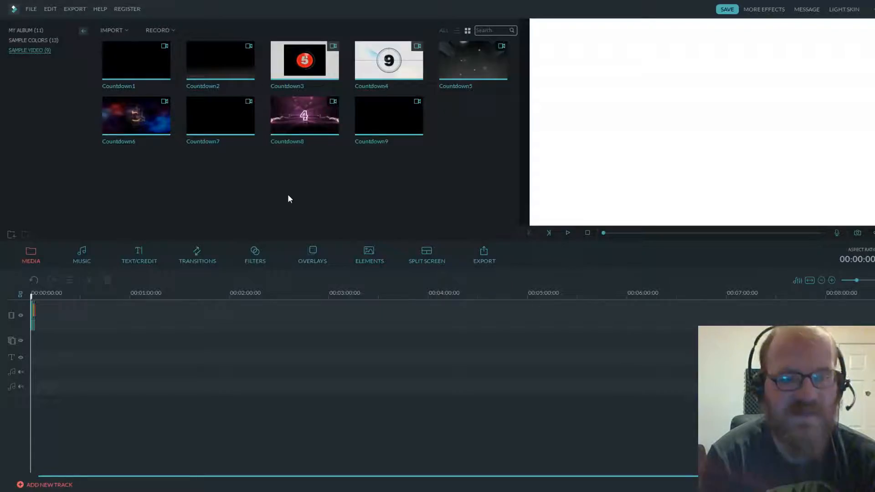
- Delete all the colour clips from the timeline
{"action": "left_click_drag", "start_coordinate": [62, 318], "coordinate": [0, 300]}
{"action": "key", "text": "Delete"}
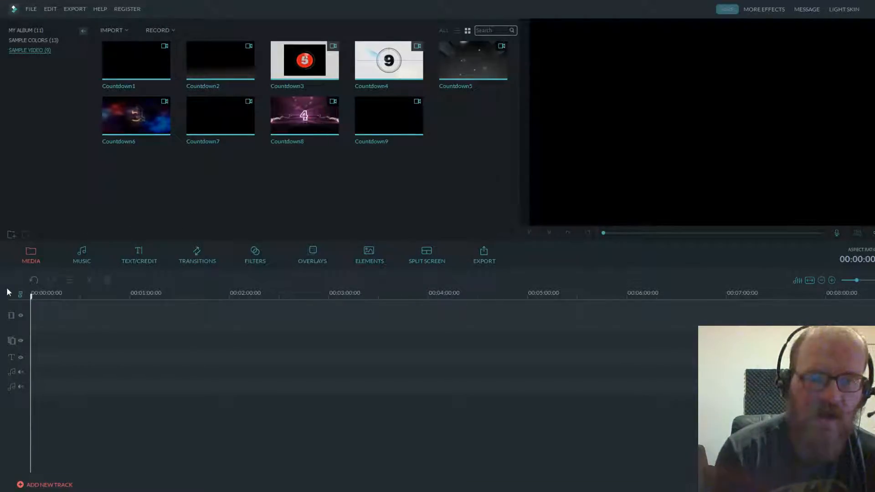
- Preview the My Great Game capture from the album and scrub to about 42 seconds
{"action": "left_click", "coordinate": [38, 30]}
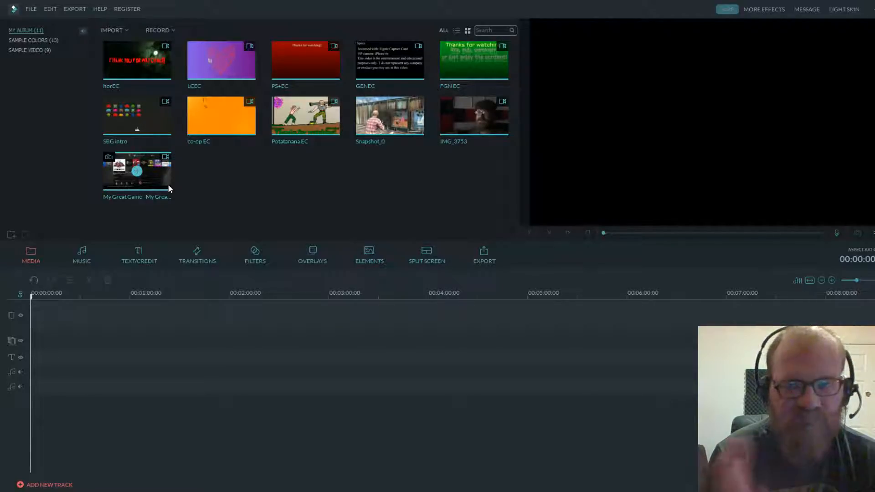
{"action": "left_click", "coordinate": [158, 169]}
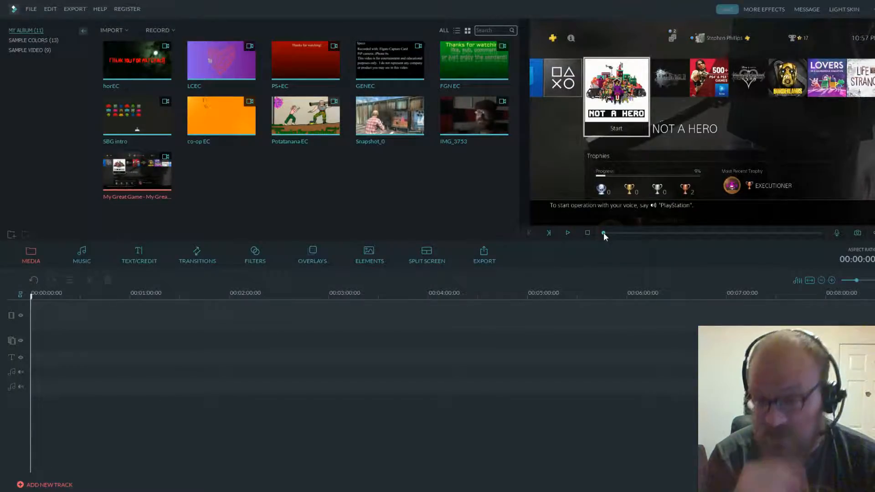
{"action": "mouse_move", "coordinate": [604, 233]}
{"action": "left_mouse_down"}
{"action": "mouse_move", "coordinate": [770, 234]}
{"action": "mouse_move", "coordinate": [614, 239]}
{"action": "left_mouse_up"}
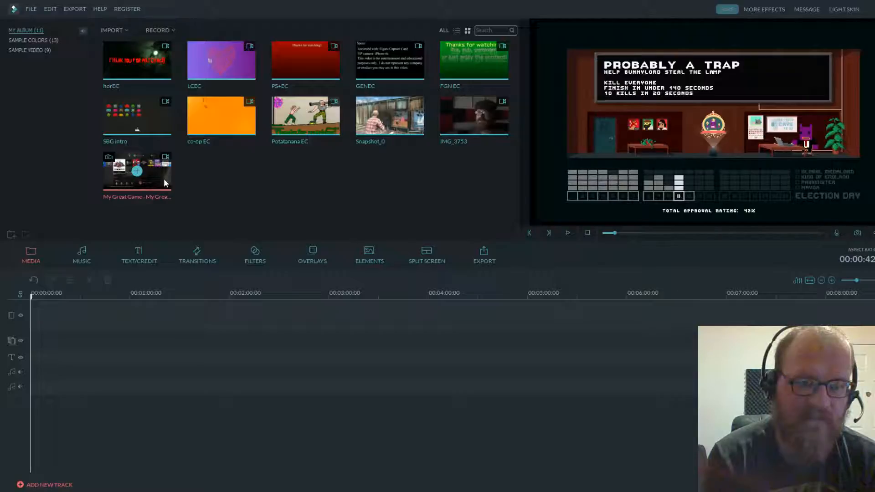
- Try two ways of adding the My Great Game capture to the video track, deleting the clip after each
{"action": "left_click_drag", "start_coordinate": [165, 180], "coordinate": [72, 312]}
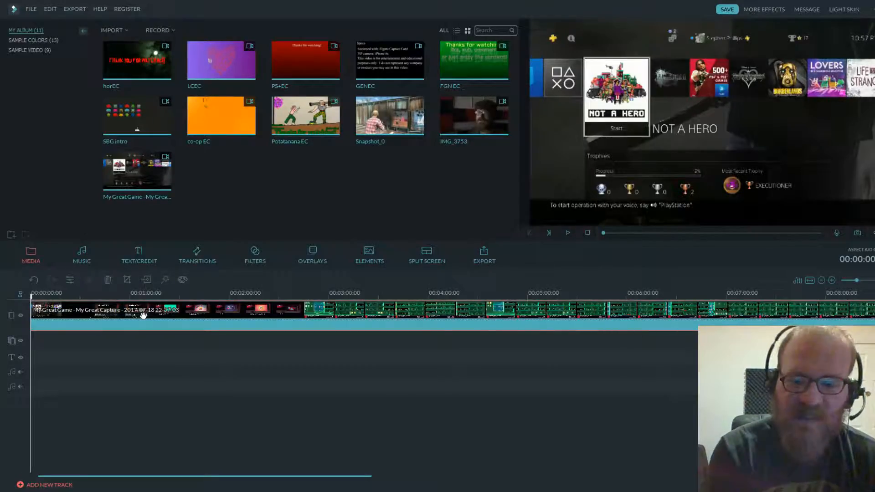
{"action": "key", "text": "Delete"}
{"action": "mouse_move", "coordinate": [163, 165]}
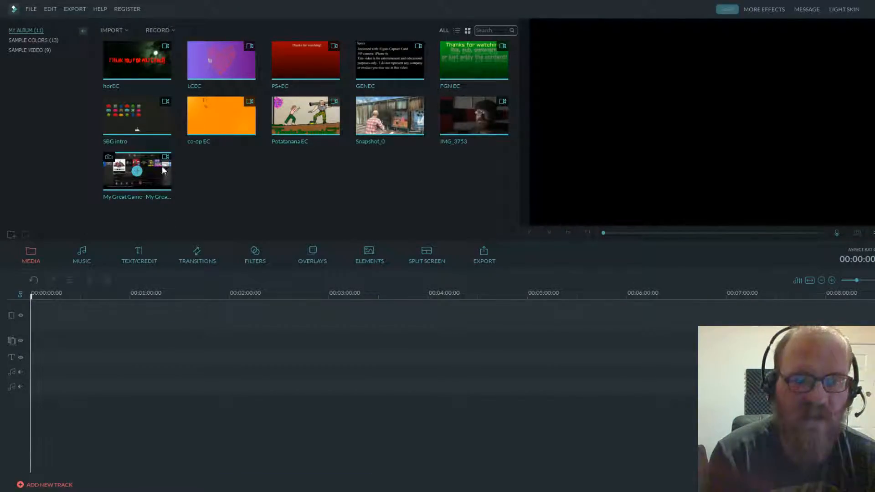
{"action": "left_click", "coordinate": [136, 171]}
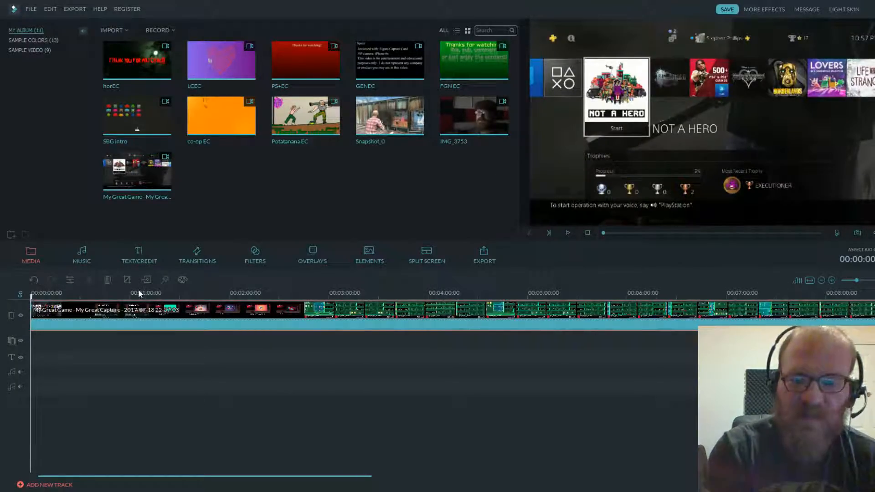
{"action": "key", "text": "Delete"}
- Add the My Great Game capture to the beginning of the main video track
{"action": "left_click", "coordinate": [156, 176]}
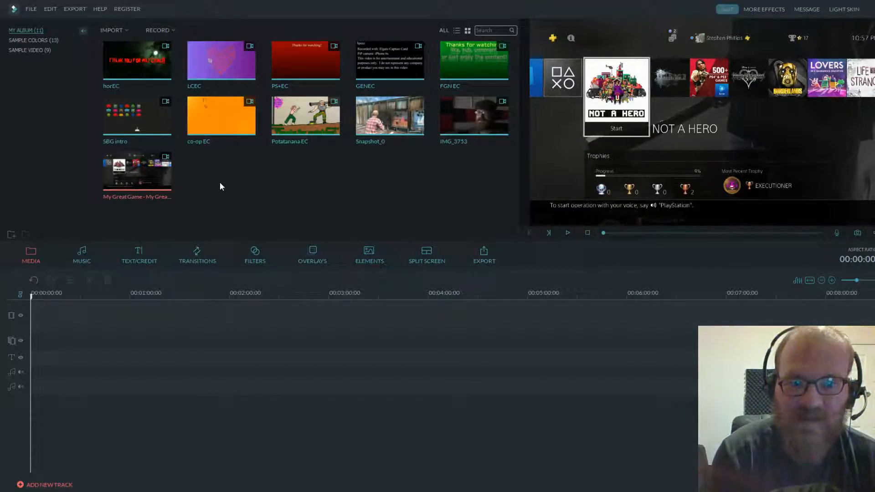
{"action": "left_click", "coordinate": [342, 183]}
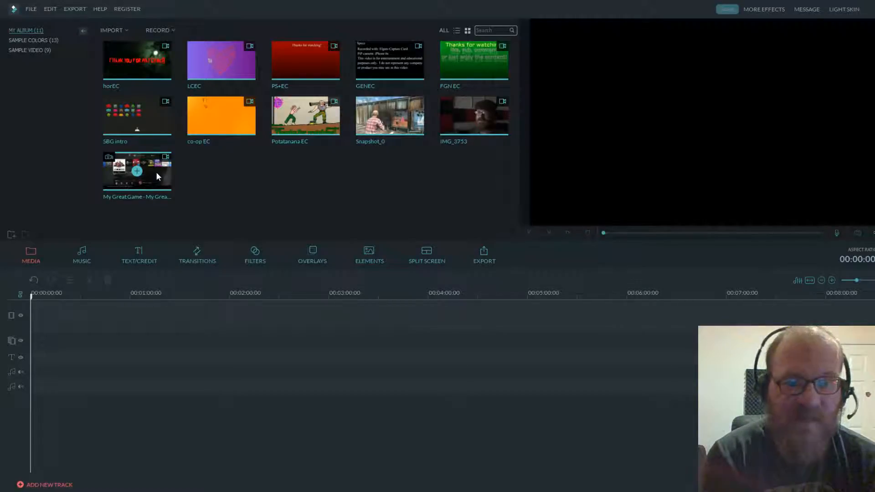
{"action": "left_click_drag", "start_coordinate": [159, 177], "coordinate": [75, 307]}
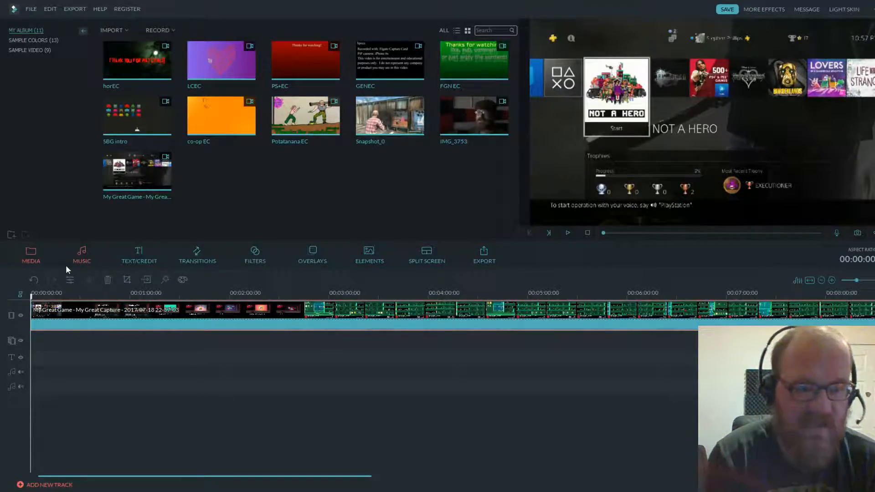
- Place IMG_3753 on the overlay track at about 4 seconds and shrink it into the upper-right corner of the video frame
{"action": "left_click_drag", "start_coordinate": [33, 301], "coordinate": [39, 303]}
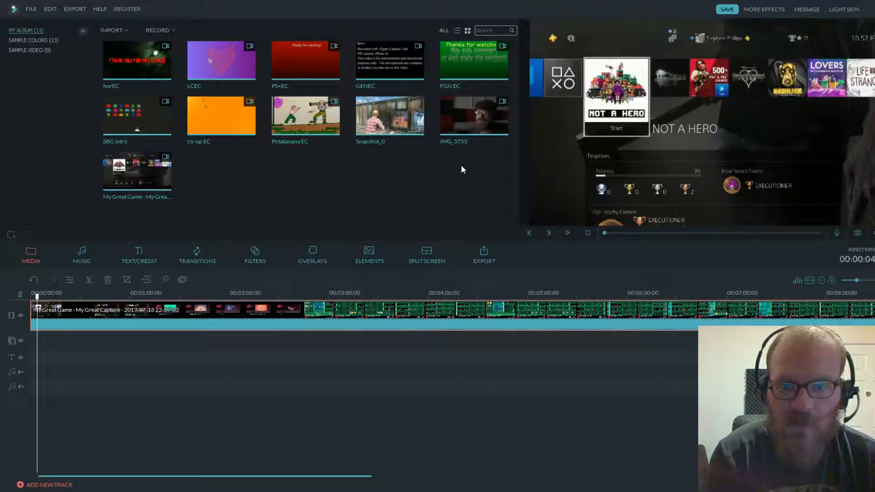
{"action": "left_click_drag", "start_coordinate": [455, 129], "coordinate": [43, 341]}
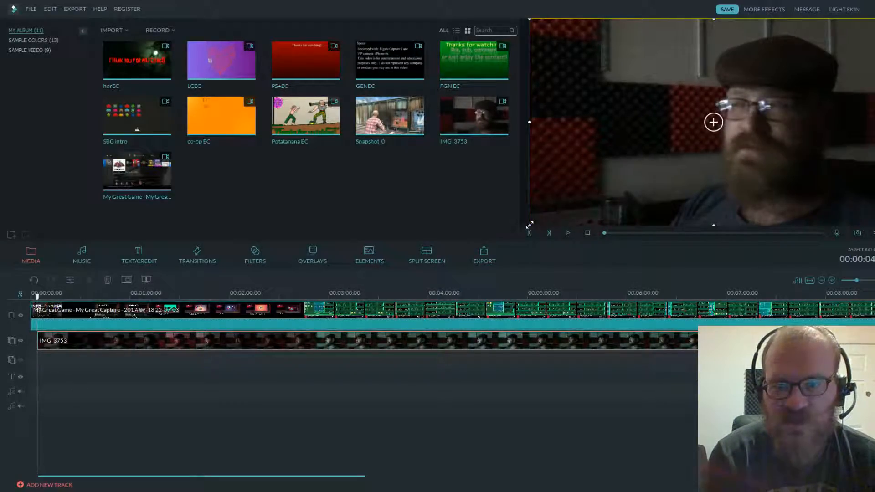
{"action": "left_click_drag", "start_coordinate": [530, 225], "coordinate": [781, 84]}
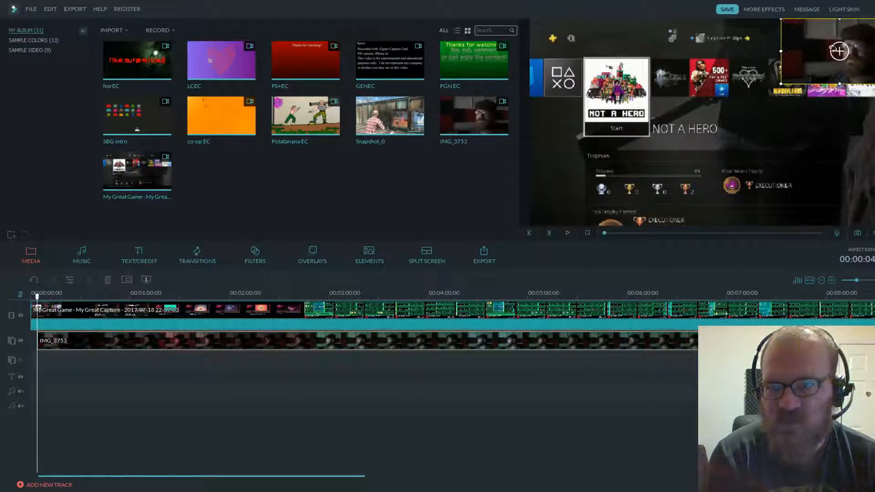
- Try rotating the IMG_3753 overlay a quarter turn and turn it back upright
{"action": "left_click_drag", "start_coordinate": [839, 51], "coordinate": [838, 52]}
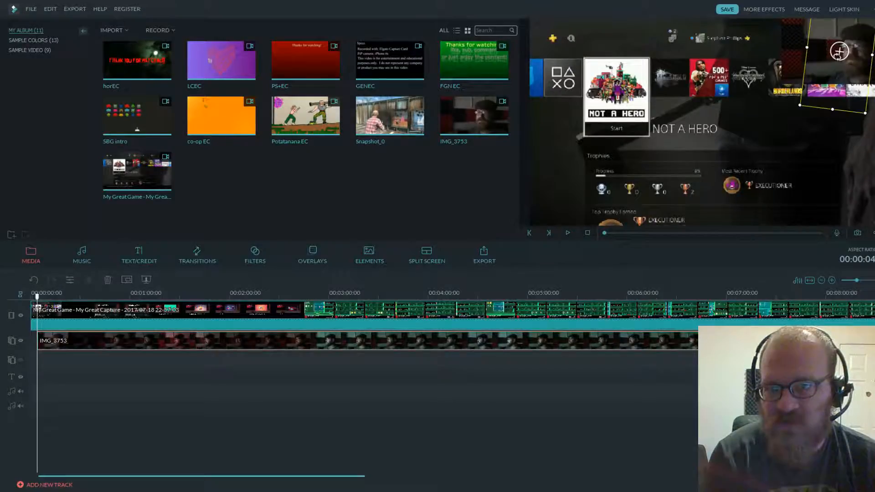
{"action": "left_click_drag", "start_coordinate": [837, 57], "coordinate": [839, 56]}
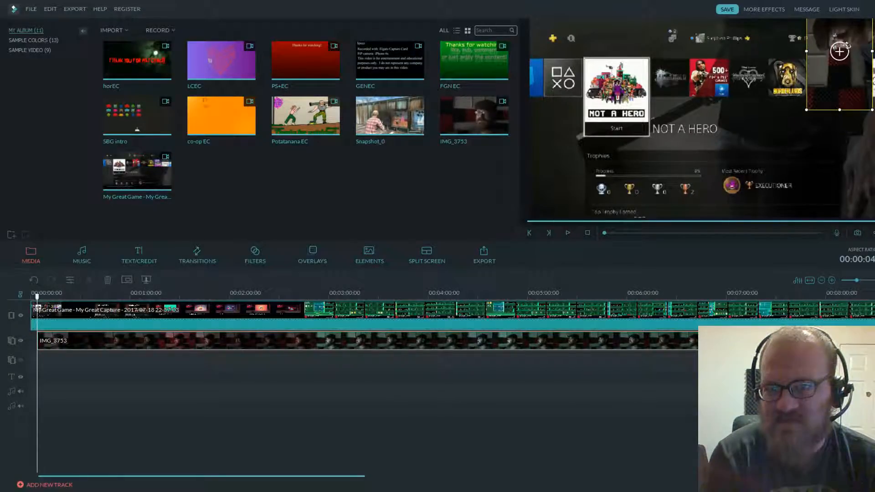
{"action": "left_click_drag", "start_coordinate": [846, 45], "coordinate": [843, 54]}
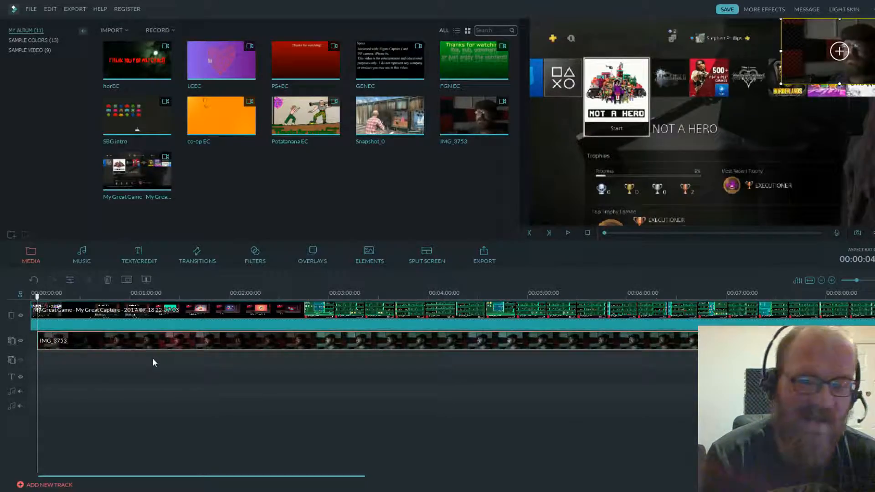
- Move the IMG_3753 overlay to the middle of the frame, enlarge it and shift it slightly toward the upper right
{"action": "left_click_drag", "start_coordinate": [794, 66], "coordinate": [674, 143]}
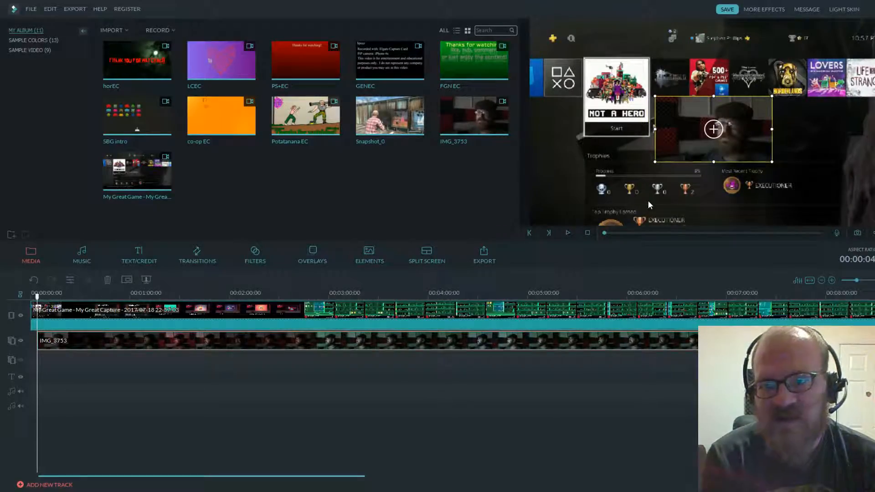
{"action": "left_click_drag", "start_coordinate": [655, 163], "coordinate": [590, 197]}
{"action": "left_click_drag", "start_coordinate": [721, 157], "coordinate": [774, 131]}
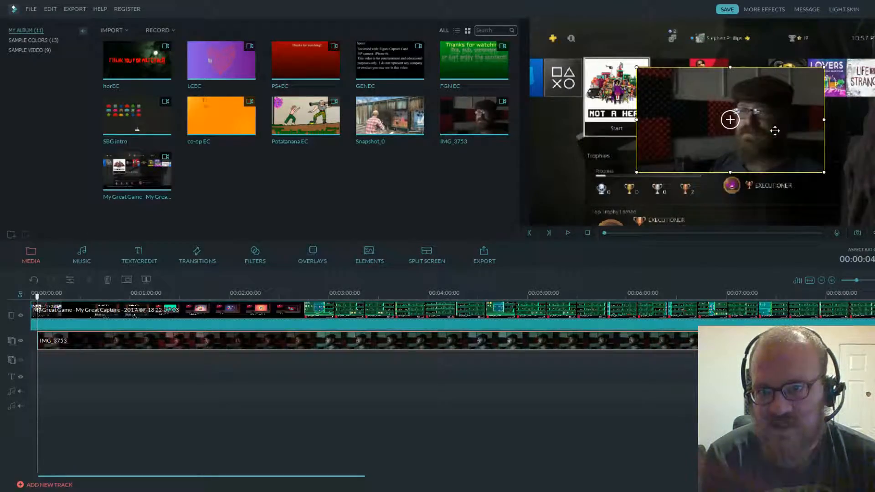
- Apply a rounded mask to the IMG_3753 overlay in its advanced effect settings
{"action": "double_click", "coordinate": [298, 349]}
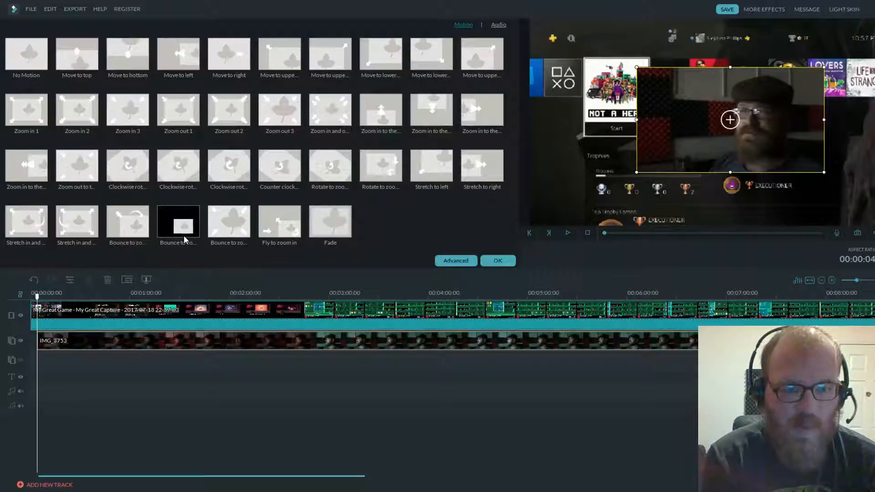
{"action": "left_click", "coordinate": [455, 261]}
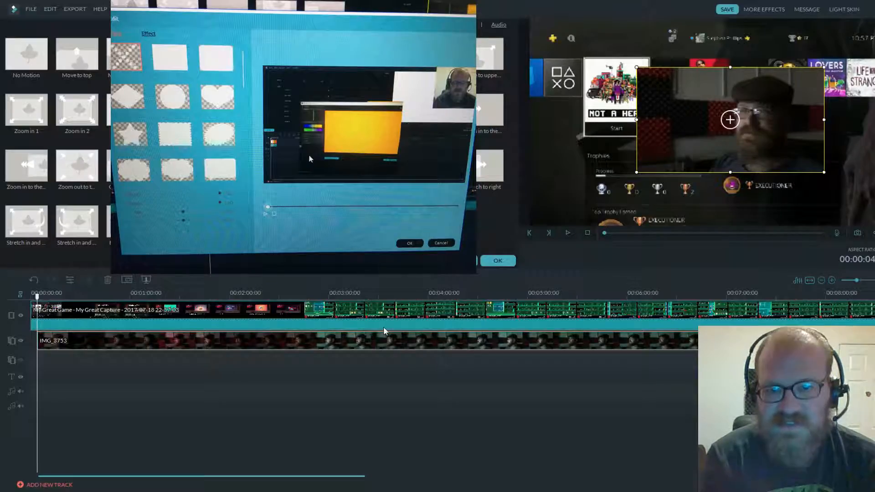
- Try the masked overlay in the upper-right and lower-right corners of the frame and play a short preview
{"action": "left_click_drag", "start_coordinate": [779, 146], "coordinate": [856, 97]}
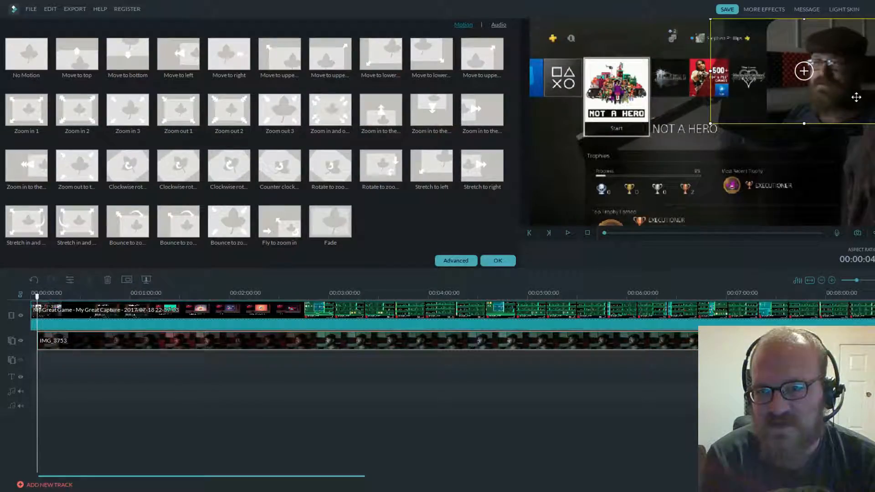
{"action": "left_click_drag", "start_coordinate": [846, 48], "coordinate": [844, 151]}
{"action": "key", "text": "space"}
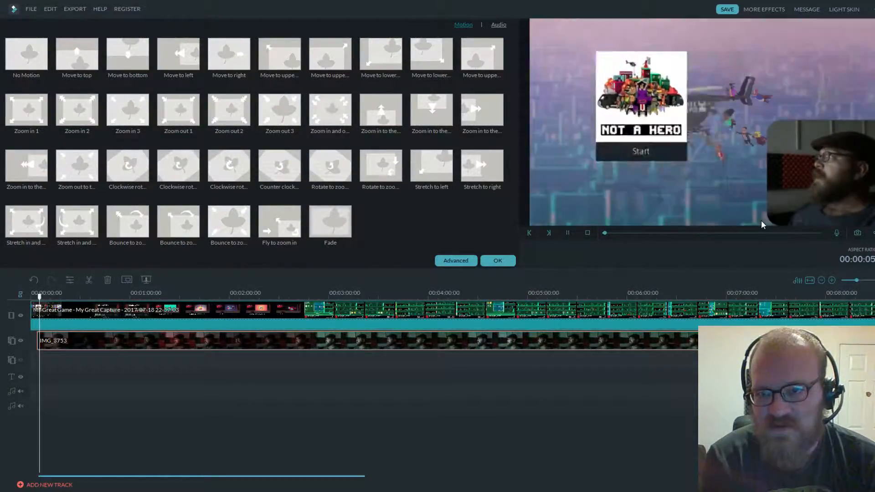
{"action": "key", "text": "space"}
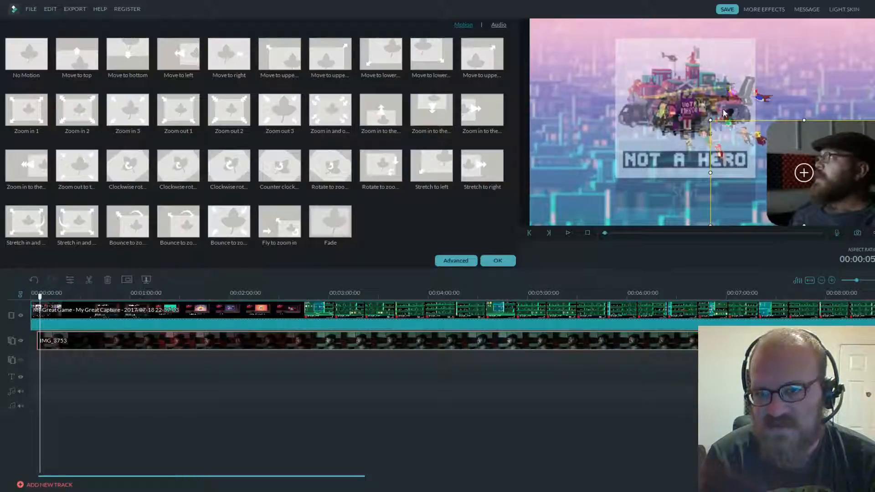
- Move the masked overlay up to the upper-right corner of the frame and preview the playback to about 10 seconds
{"action": "left_click_drag", "start_coordinate": [826, 200], "coordinate": [823, 90]}
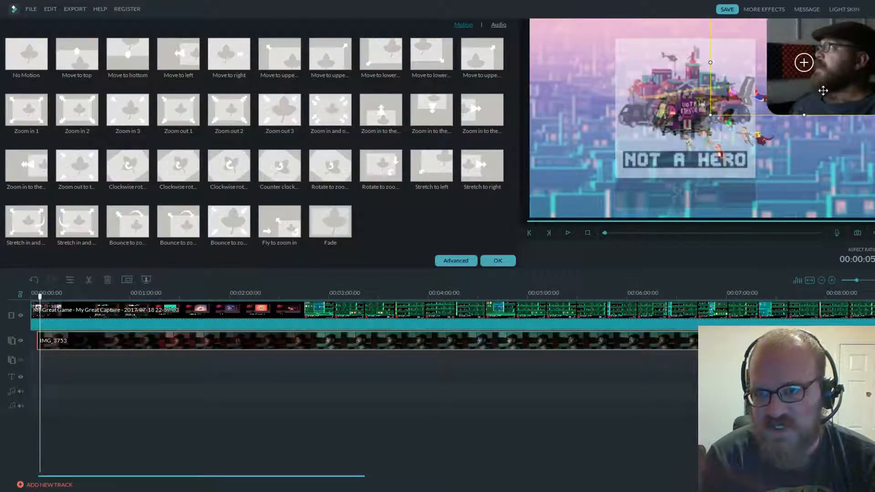
{"action": "key", "text": "space"}
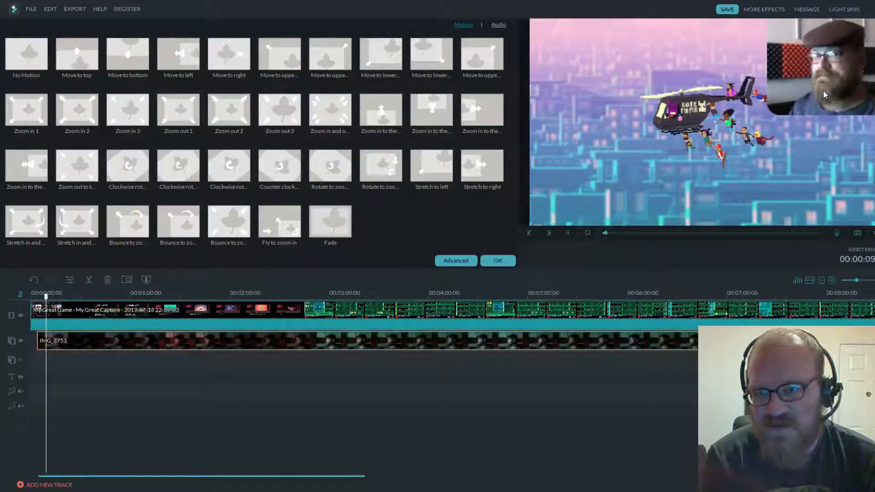
{"action": "key", "text": "space"}
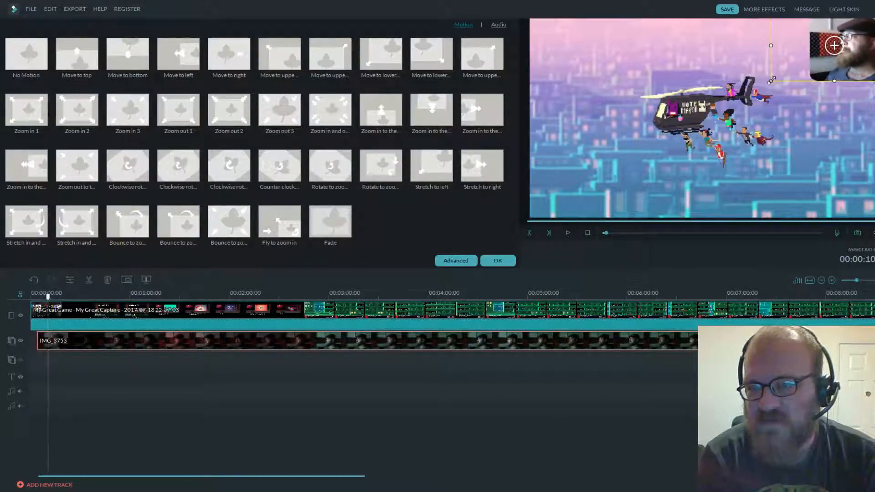
- Try a smaller overlay in the lower-right corner of the frame, then return it to the upper-right corner and resize it
{"action": "left_click_drag", "start_coordinate": [771, 81], "coordinate": [825, 203]}
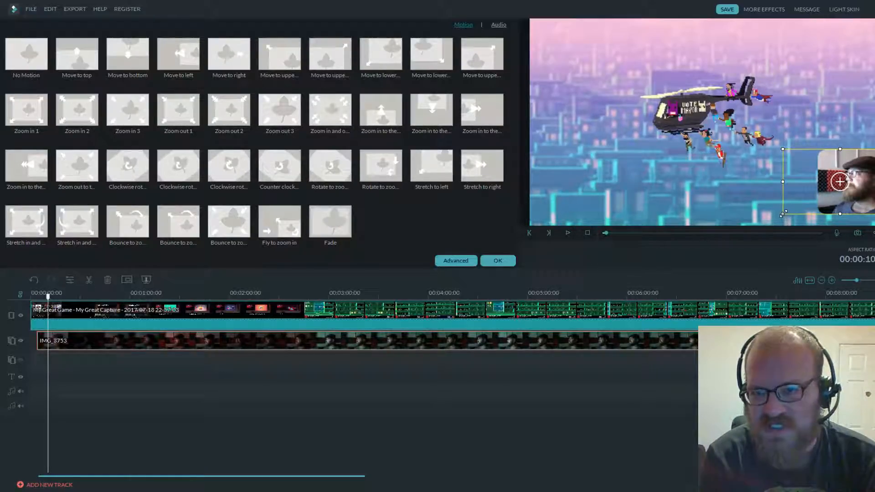
{"action": "left_click_drag", "start_coordinate": [822, 198], "coordinate": [773, 89]}
{"action": "left_click_drag", "start_coordinate": [822, 77], "coordinate": [799, 73]}
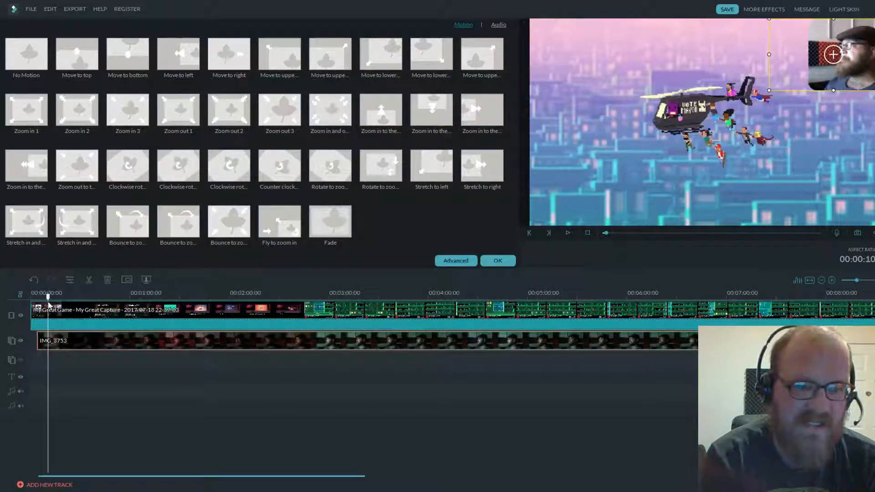
- Go to about 6 seconds, enlarge the masked overlay and place it in the upper-right area of the frame
{"action": "left_click_drag", "start_coordinate": [48, 297], "coordinate": [41, 297]}
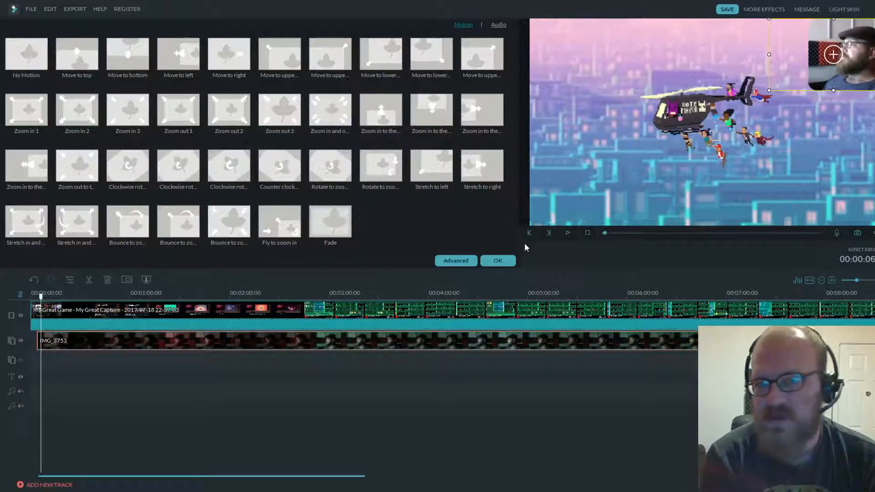
{"action": "left_click_drag", "start_coordinate": [820, 84], "coordinate": [582, 204]}
{"action": "left_click_drag", "start_coordinate": [672, 187], "coordinate": [766, 145]}
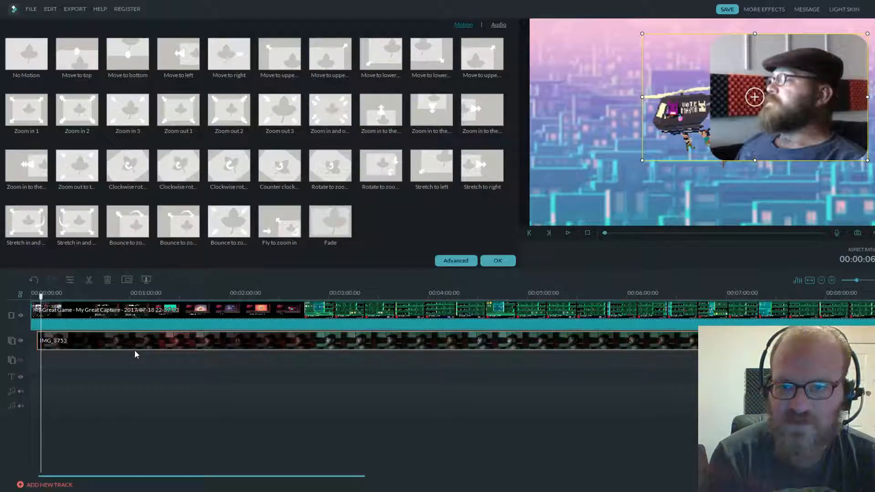
- Play the composite to about 17 seconds to check how the overlay and gameplay line up
{"action": "key", "text": "space"}
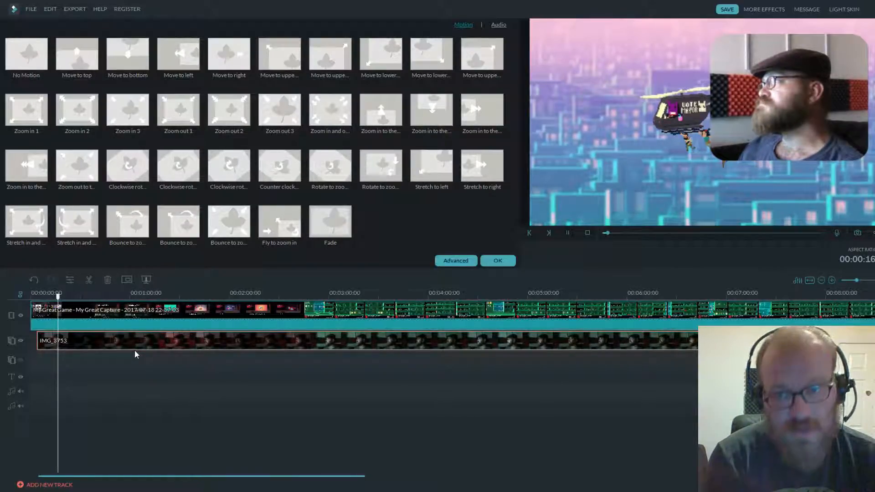
{"action": "key", "text": "space"}
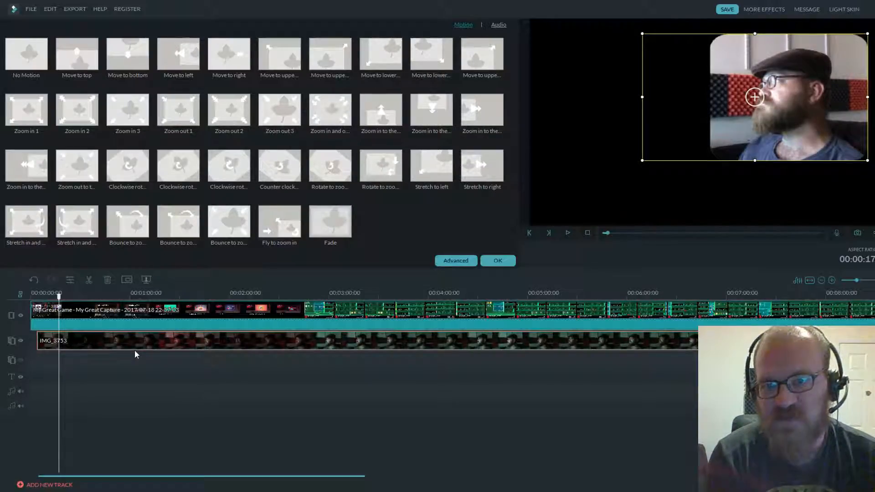
{"action": "key", "text": "Left"}
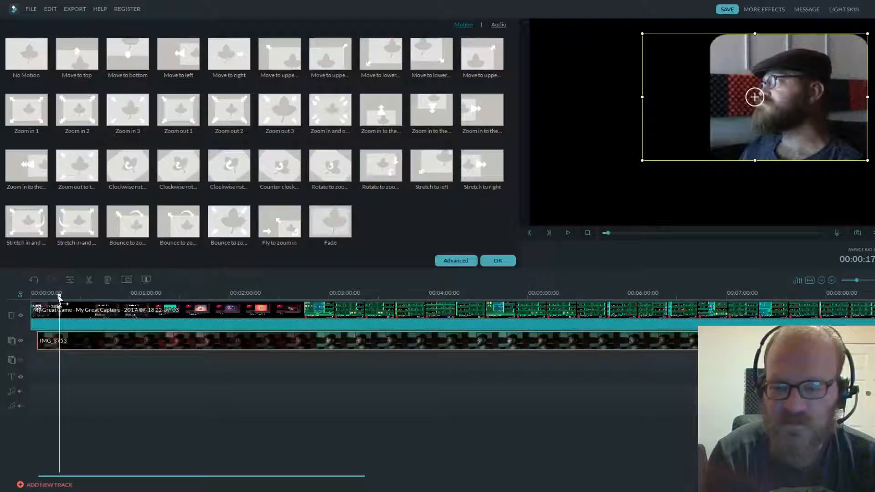
- Shift the IMG_3753 clip slightly earlier so that it starts at the playhead at about 3 seconds
{"action": "left_click_drag", "start_coordinate": [59, 297], "coordinate": [36, 298]}
{"action": "double_click", "coordinate": [46, 312]}
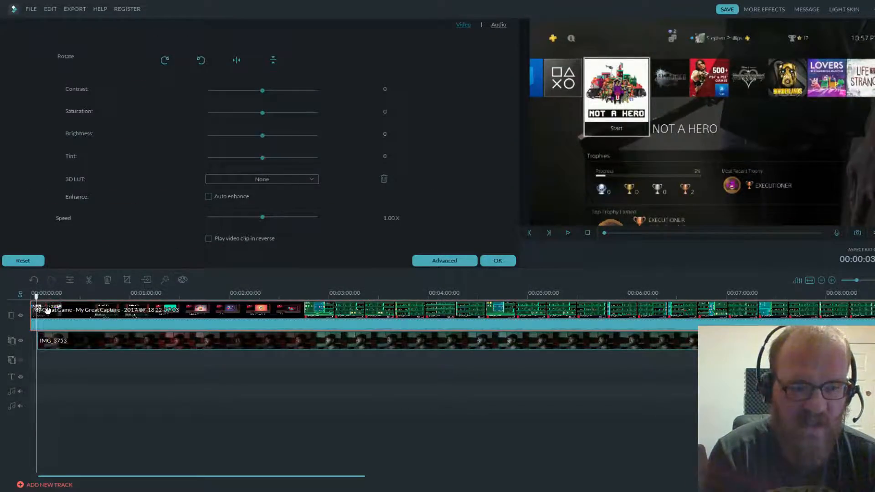
{"action": "left_click_drag", "start_coordinate": [36, 296], "coordinate": [32, 297]}
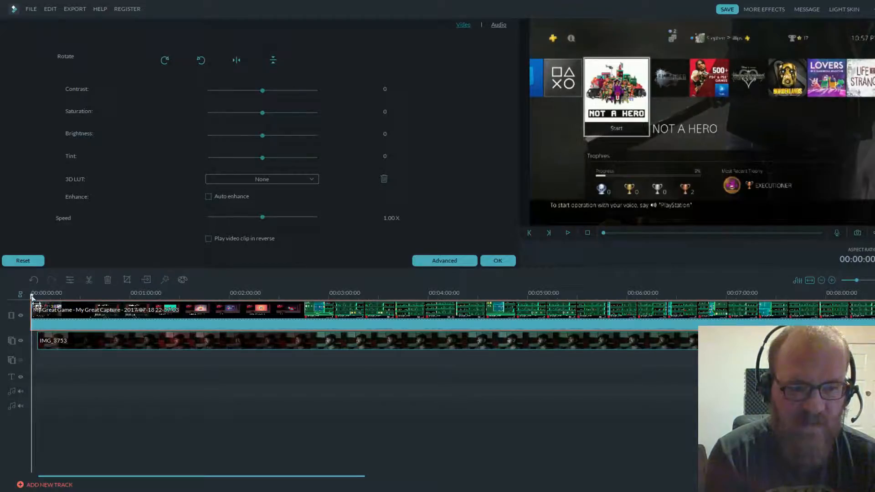
{"action": "double_click", "coordinate": [52, 344]}
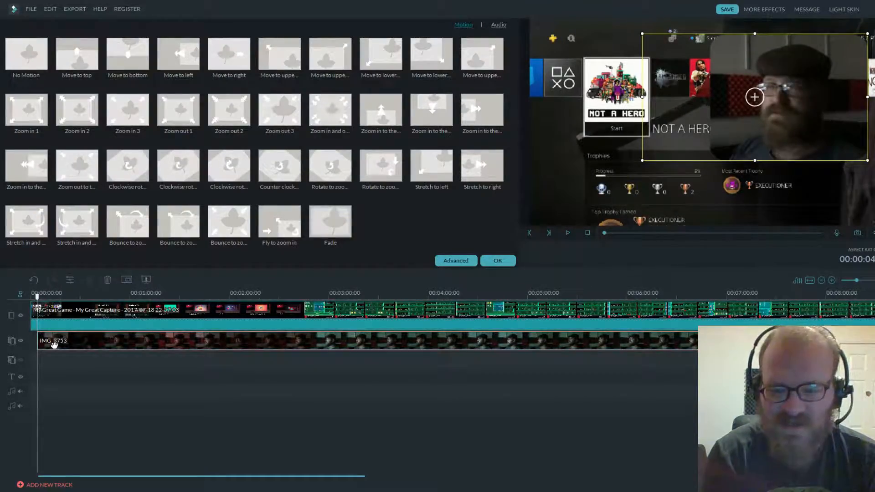
{"action": "key", "text": "Left"}
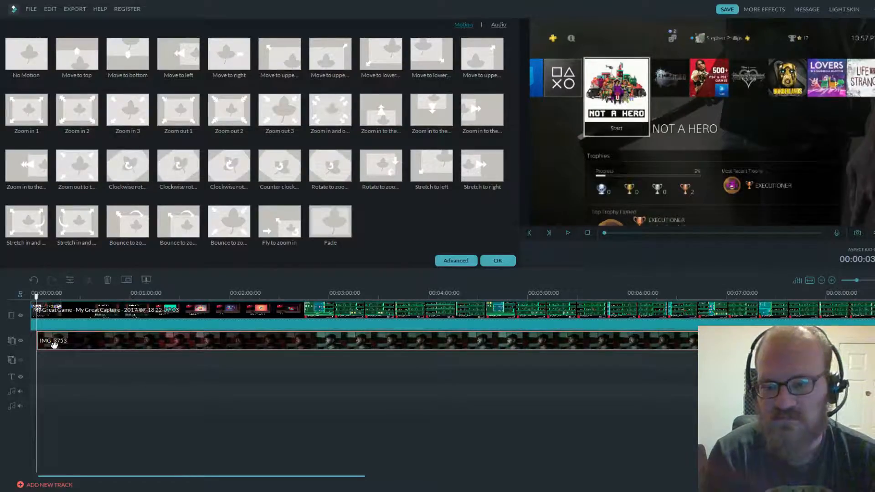
{"action": "left_click_drag", "start_coordinate": [48, 348], "coordinate": [49, 351]}
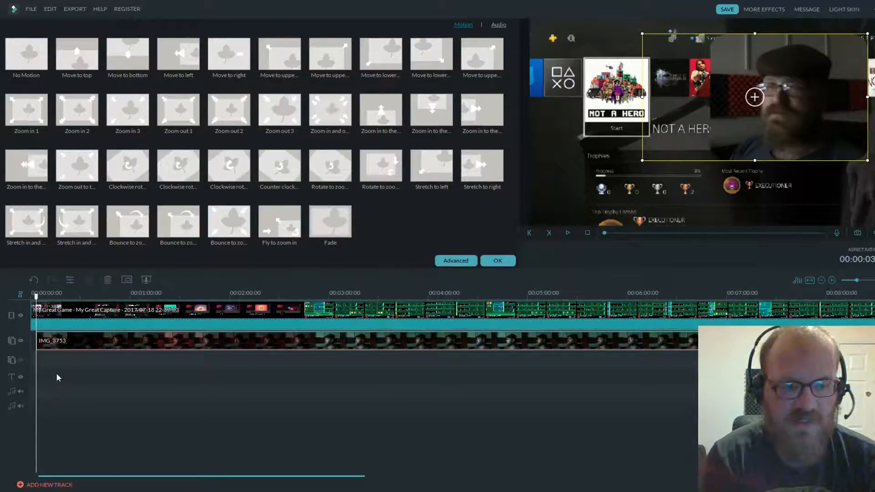
- Play the realigned clips to about 16 seconds to check their synchronisation
{"action": "left_click_drag", "start_coordinate": [37, 295], "coordinate": [42, 296]}
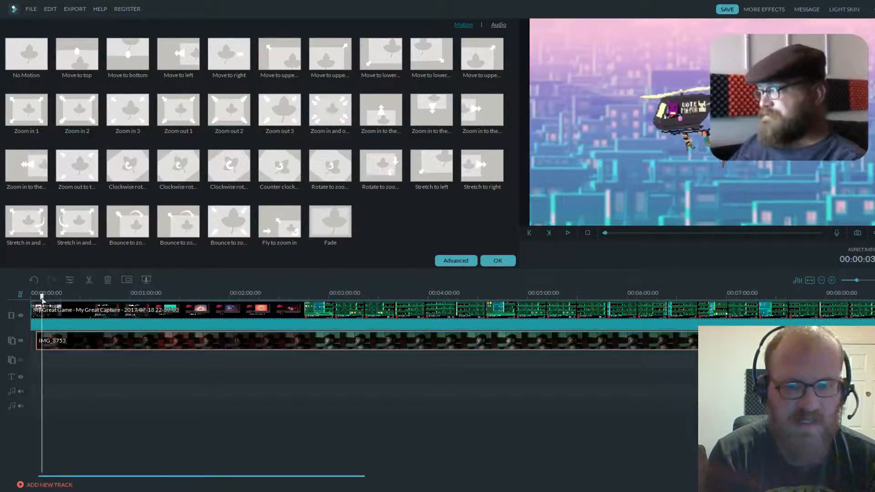
{"action": "key", "text": "space"}
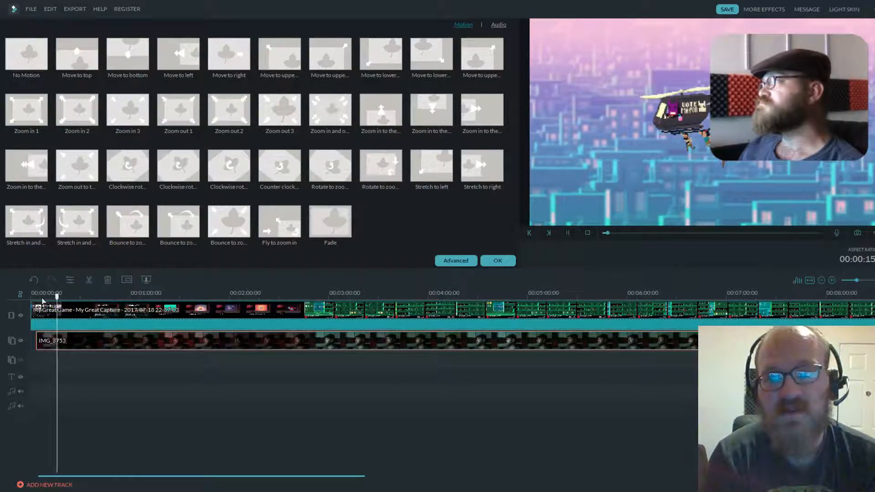
{"action": "left_click", "coordinate": [42, 299]}
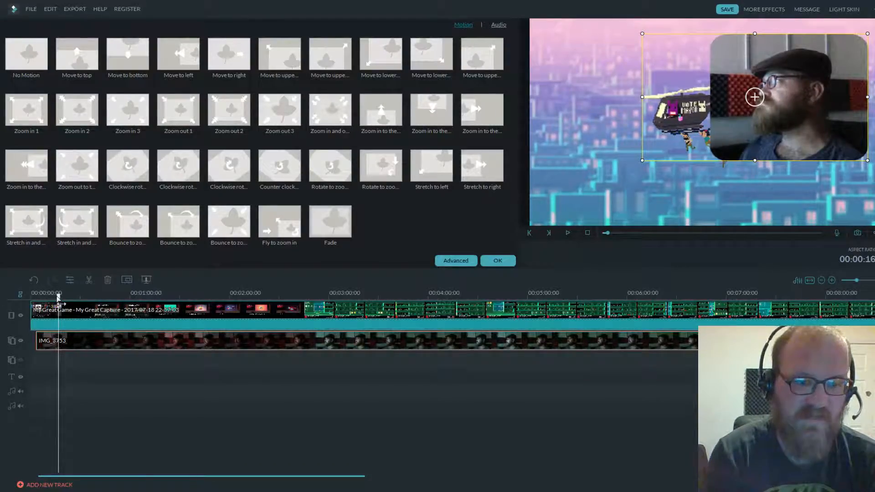
- Nudge the IMG_3753 clip so that it starts at the playhead at about 3 seconds
{"action": "left_click_drag", "start_coordinate": [59, 299], "coordinate": [37, 299]}
{"action": "double_click", "coordinate": [51, 322]}
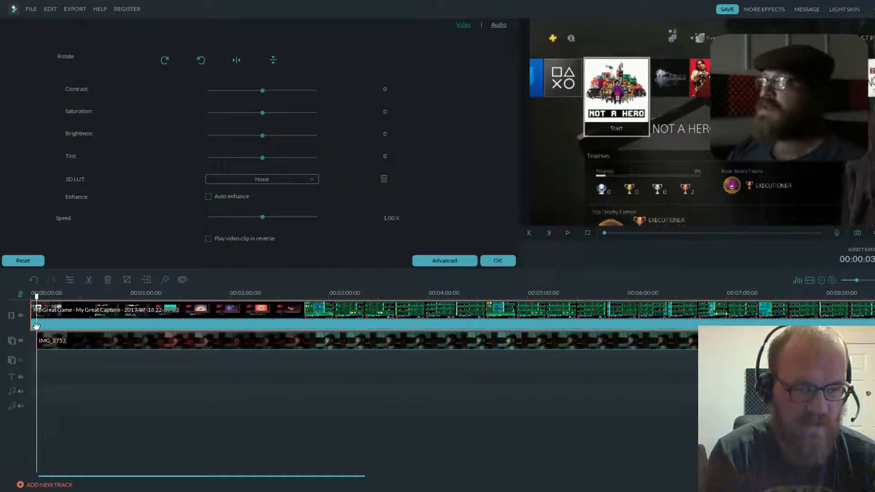
{"action": "left_click_drag", "start_coordinate": [37, 299], "coordinate": [35, 299]}
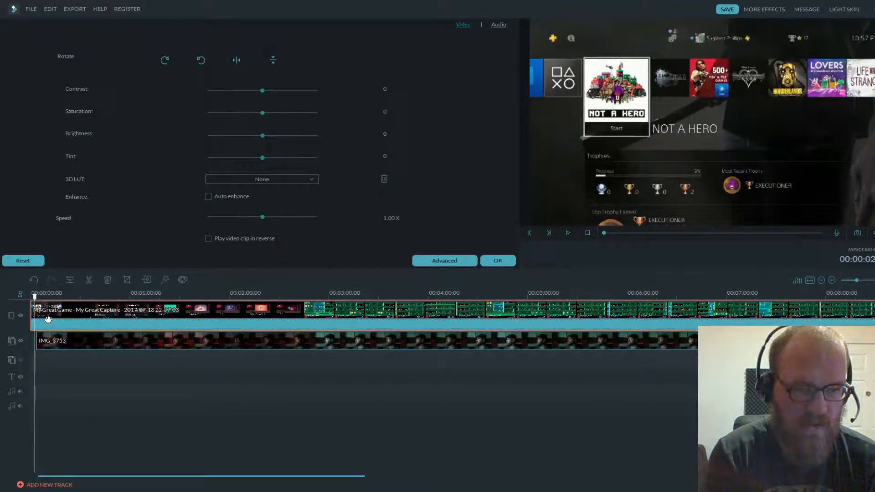
{"action": "double_click", "coordinate": [49, 343]}
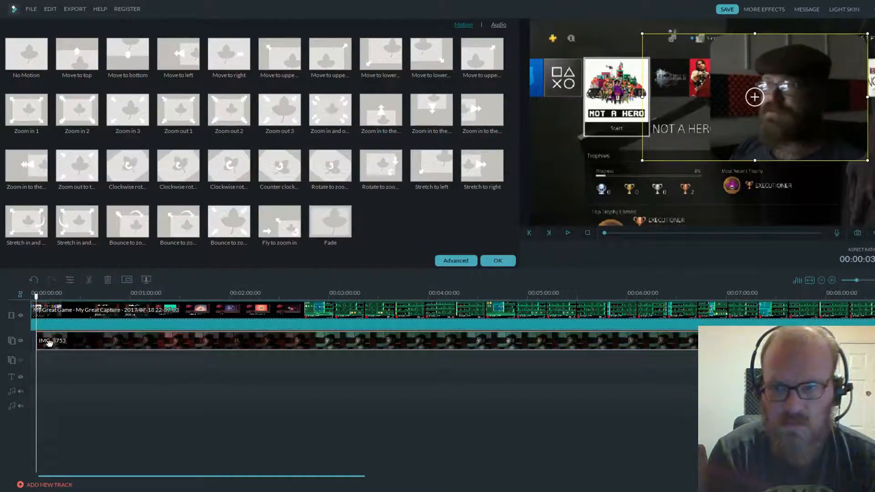
{"action": "left_click_drag", "start_coordinate": [49, 342], "coordinate": [53, 344]}
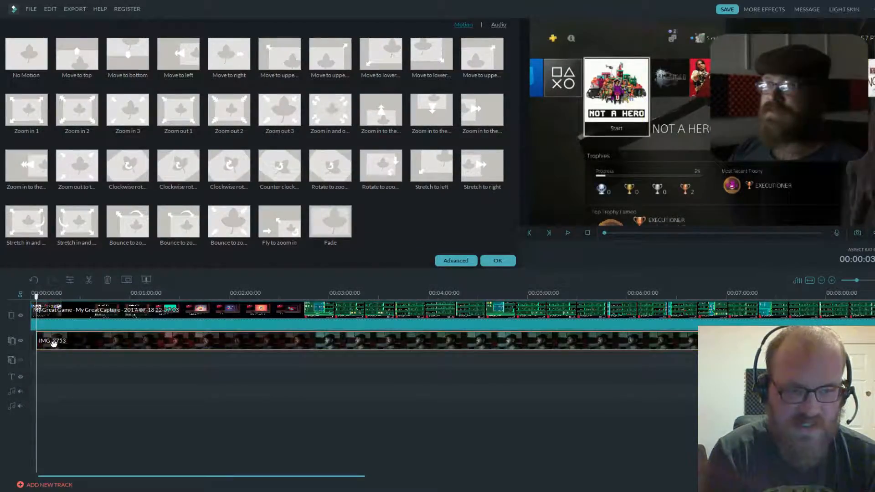
- Play the composite from about 14 to 34 seconds to check the synchronisation of webcam and gameplay
{"action": "left_click_drag", "start_coordinate": [36, 297], "coordinate": [58, 299]}
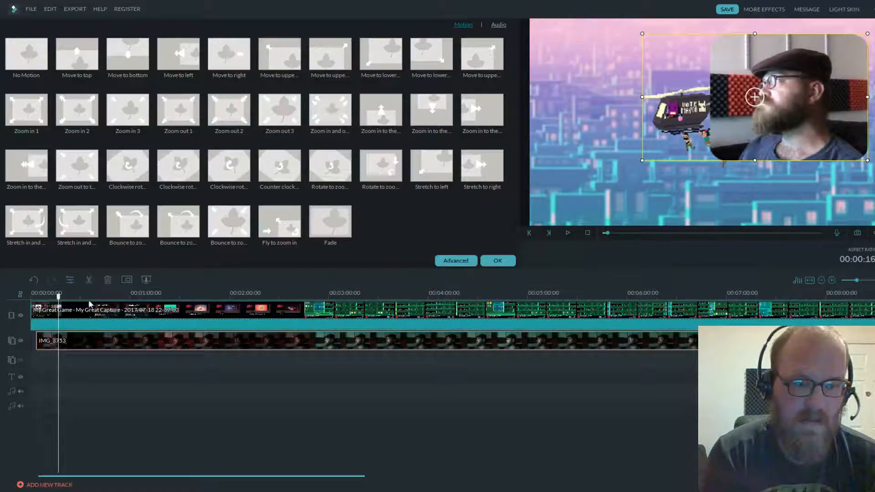
{"action": "left_click_drag", "start_coordinate": [58, 297], "coordinate": [55, 305]}
{"action": "key", "text": "space"}
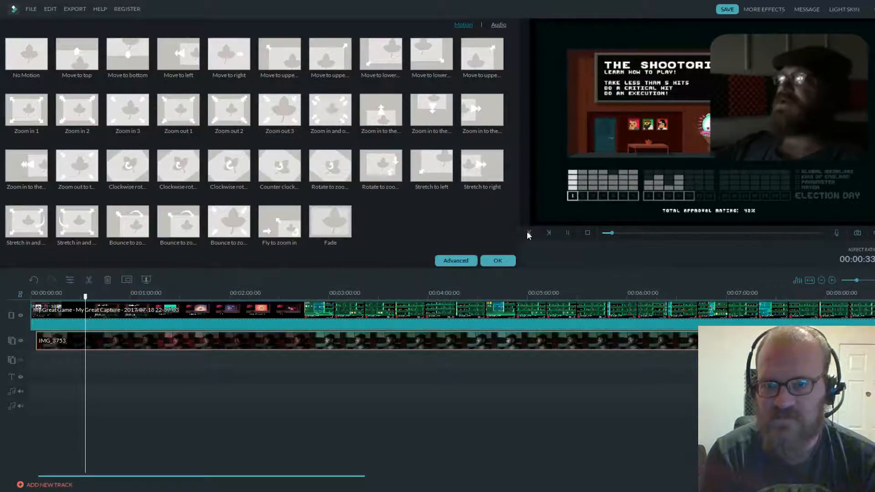
{"action": "left_click", "coordinate": [568, 233]}
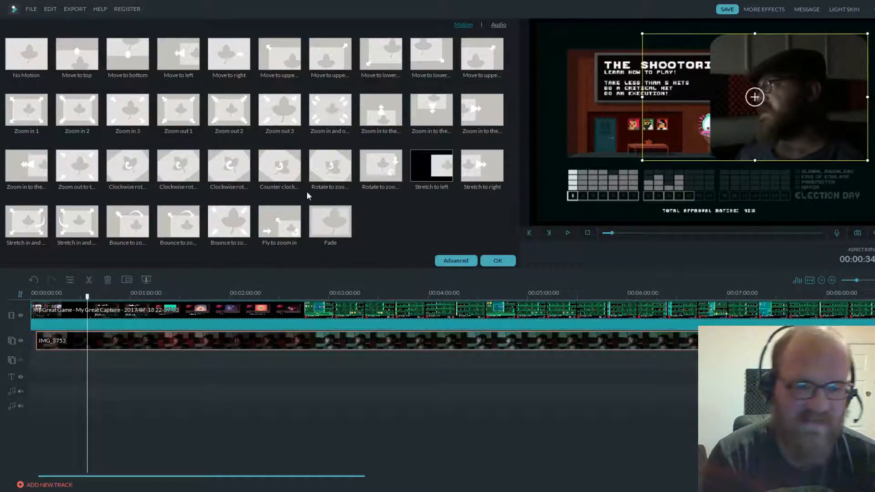
- Go to about 29 seconds, shrink the webcam overlay and place it in the upper-right corner of the frame
{"action": "left_click_drag", "start_coordinate": [88, 297], "coordinate": [80, 298]}
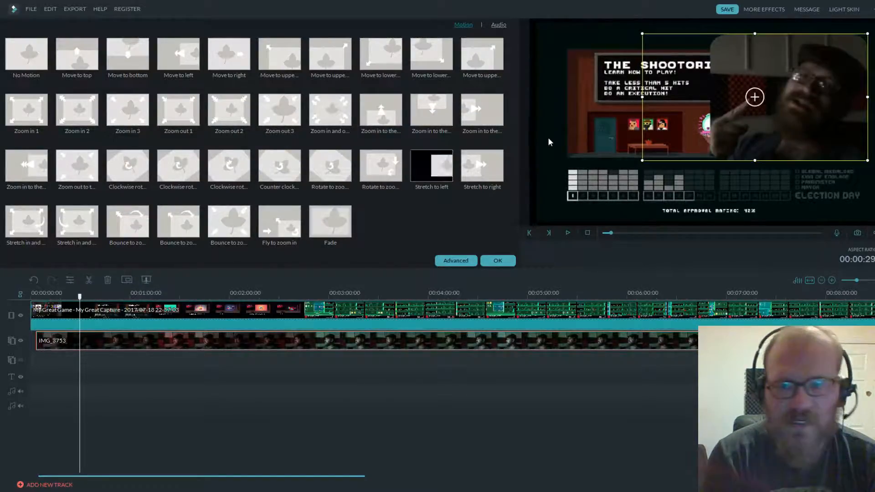
{"action": "left_click_drag", "start_coordinate": [701, 136], "coordinate": [729, 124]}
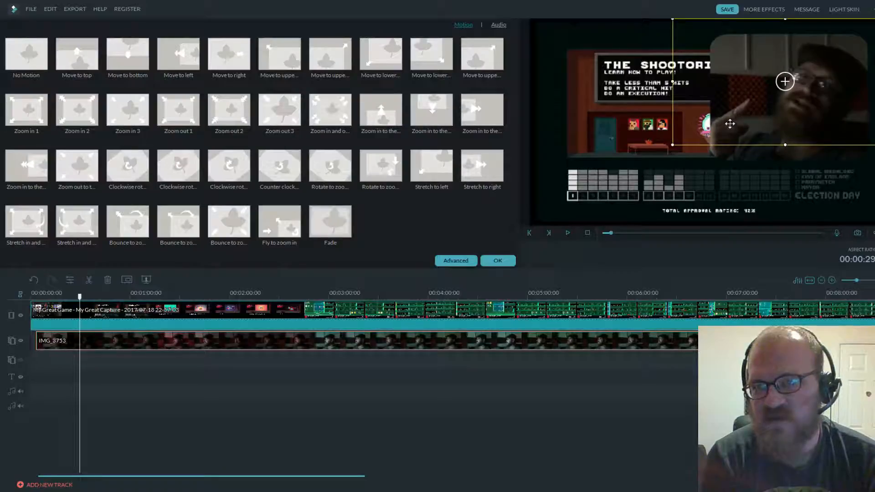
{"action": "left_click_drag", "start_coordinate": [671, 145], "coordinate": [734, 104]}
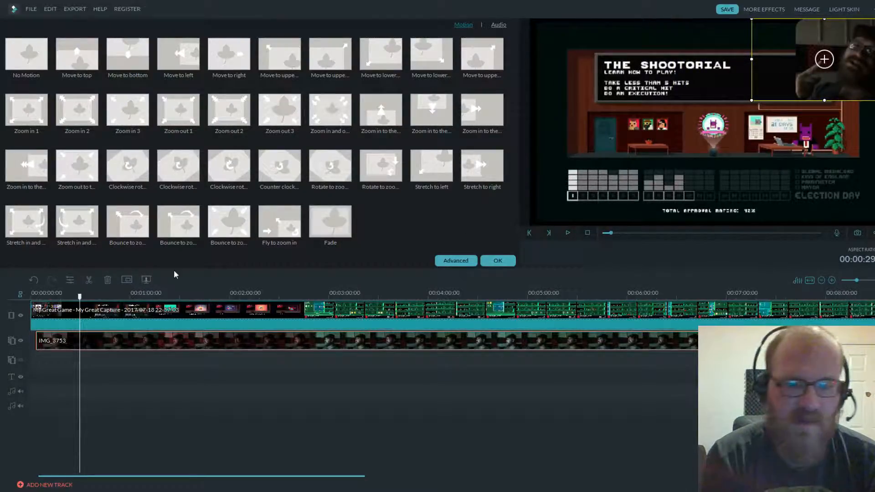
- Play to about 27 seconds to find the cut point and split both the gameplay and IMG_3753 clips there
{"action": "left_click_drag", "start_coordinate": [80, 297], "coordinate": [69, 298]}
{"action": "key", "text": "space"}
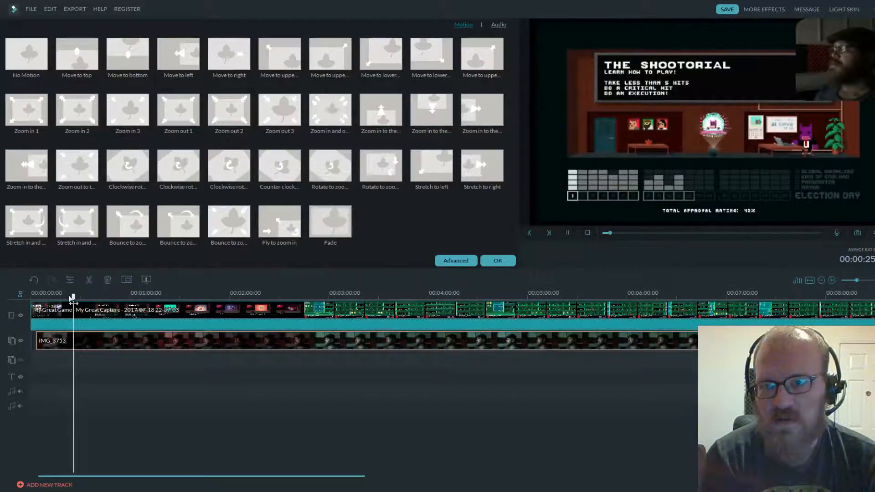
{"action": "key", "text": "space"}
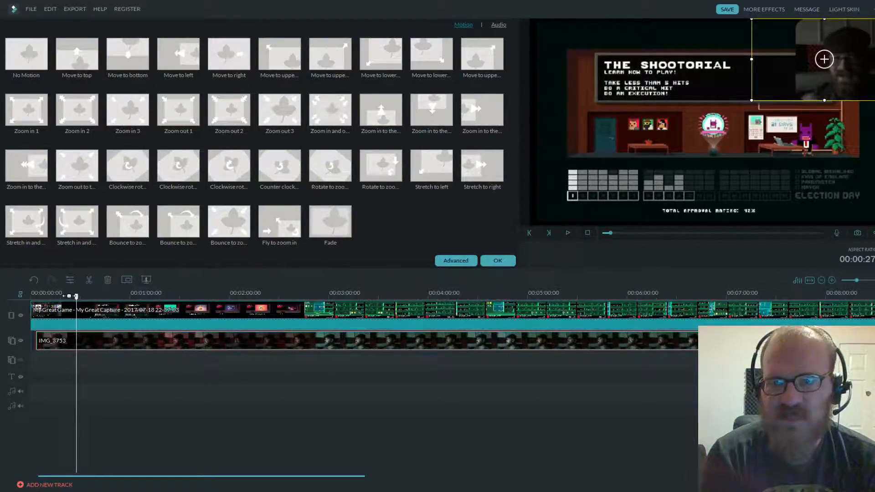
{"action": "left_click_drag", "start_coordinate": [61, 375], "coordinate": [98, 306]}
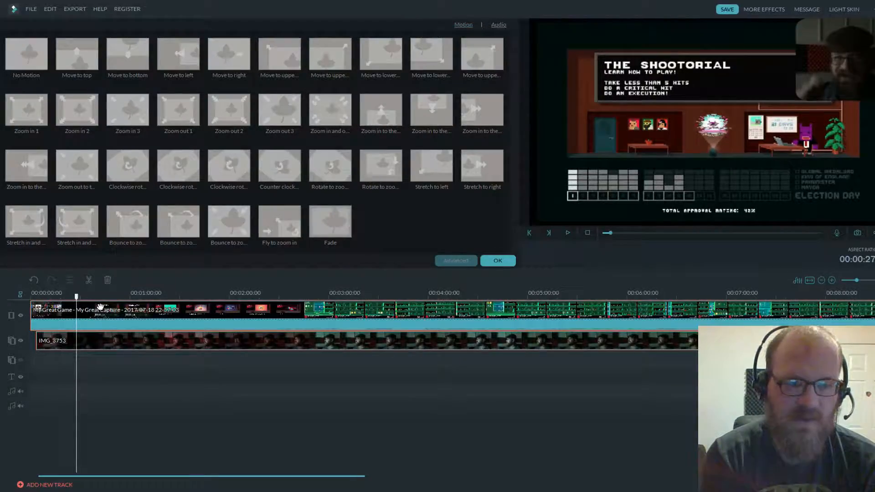
{"action": "left_click", "coordinate": [90, 280]}
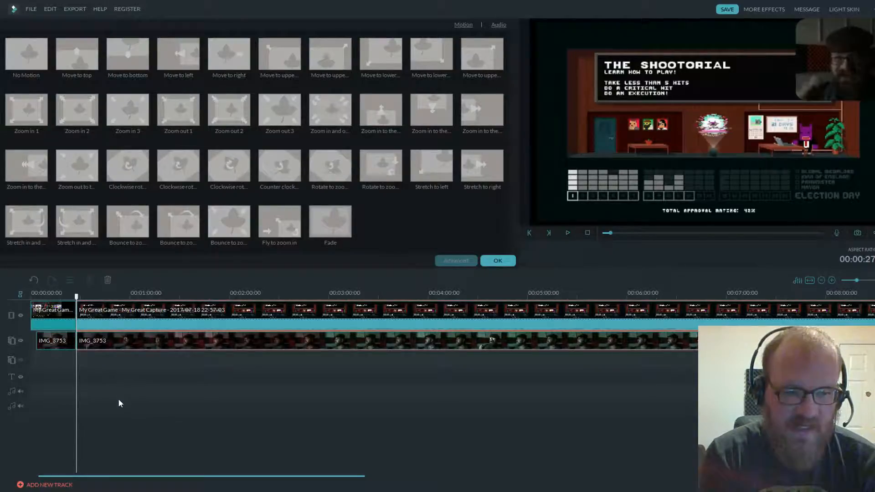
- Delete the opening segments of both clips and move the remaining IMG_3753 clip to the start of the timeline
{"action": "left_click", "coordinate": [72, 402]}
{"action": "left_click_drag", "start_coordinate": [64, 359], "coordinate": [47, 316]}
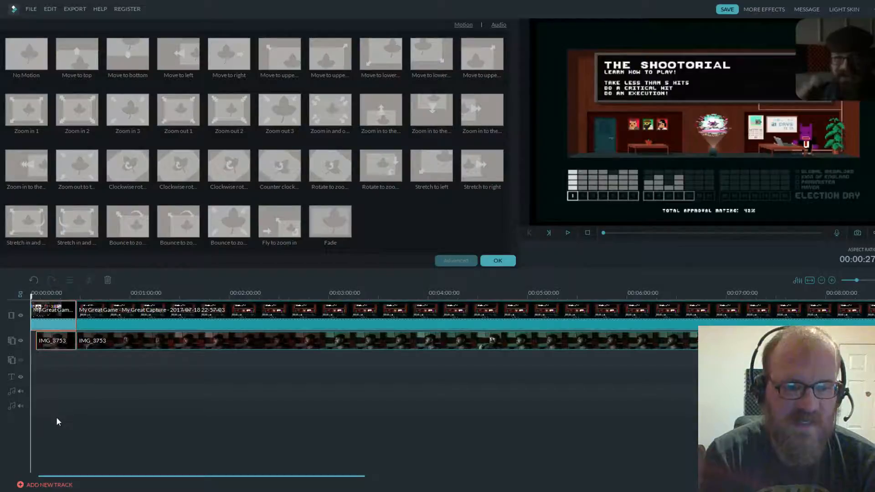
{"action": "key", "text": "Delete"}
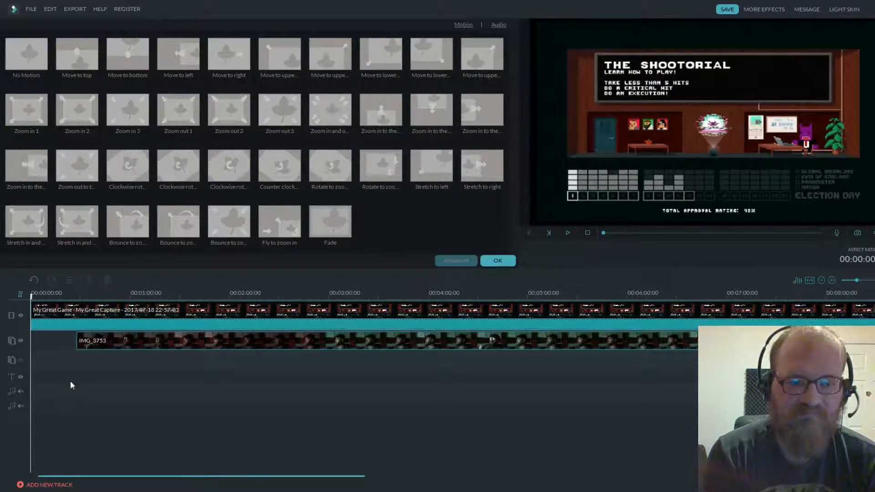
{"action": "left_click_drag", "start_coordinate": [86, 349], "coordinate": [46, 343]}
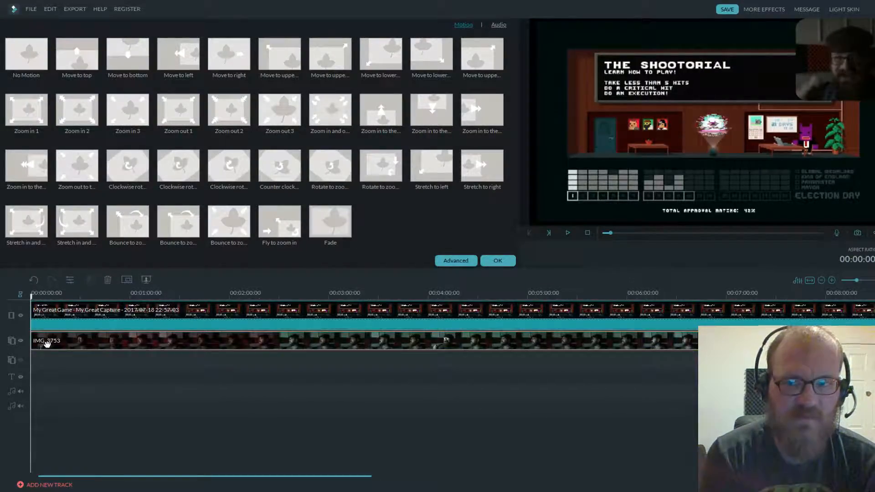
- Play the trimmed clips briefly from the start and again up to about 2:19 to check their synchronisation
{"action": "key", "text": "space"}
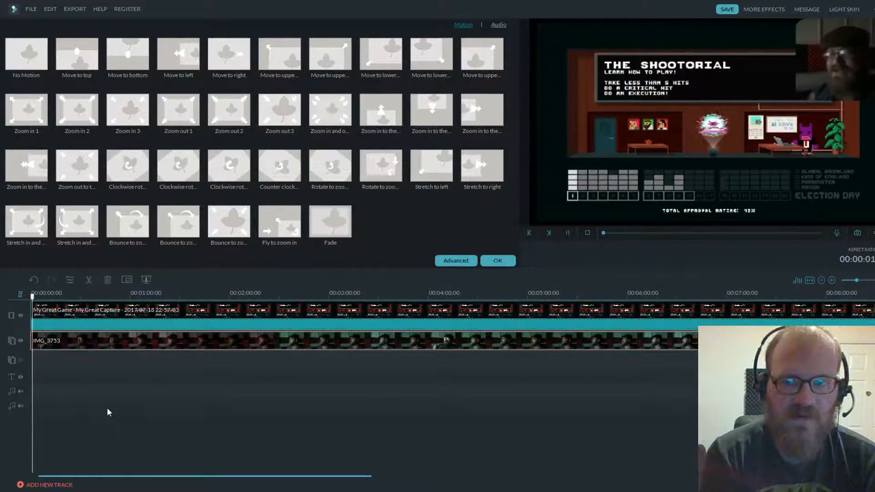
{"action": "key", "text": "space"}
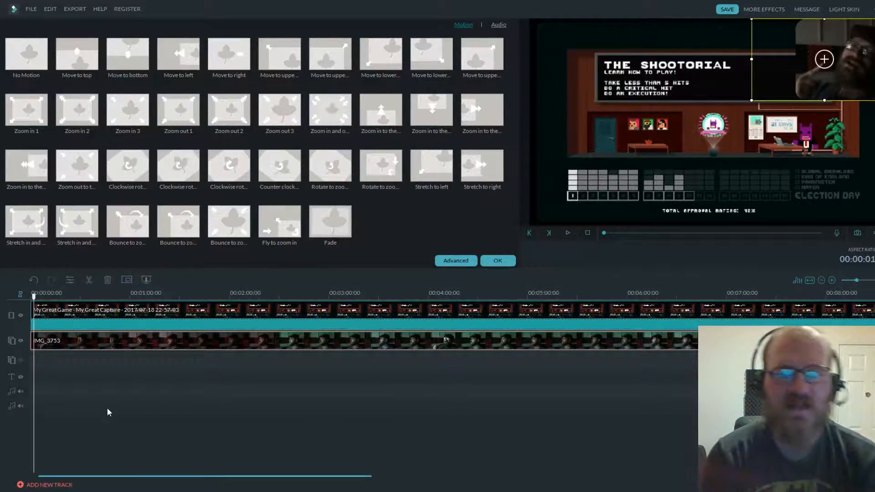
{"action": "left_click_drag", "start_coordinate": [35, 295], "coordinate": [255, 335]}
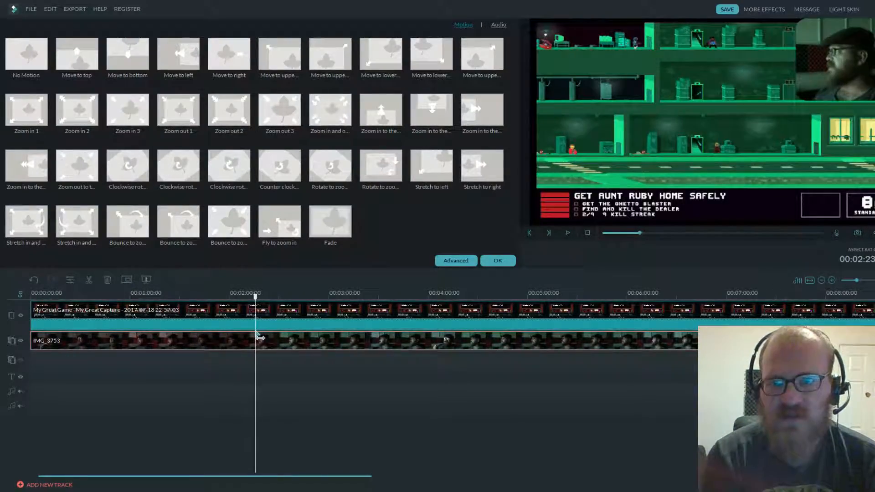
{"action": "key", "text": "space"}
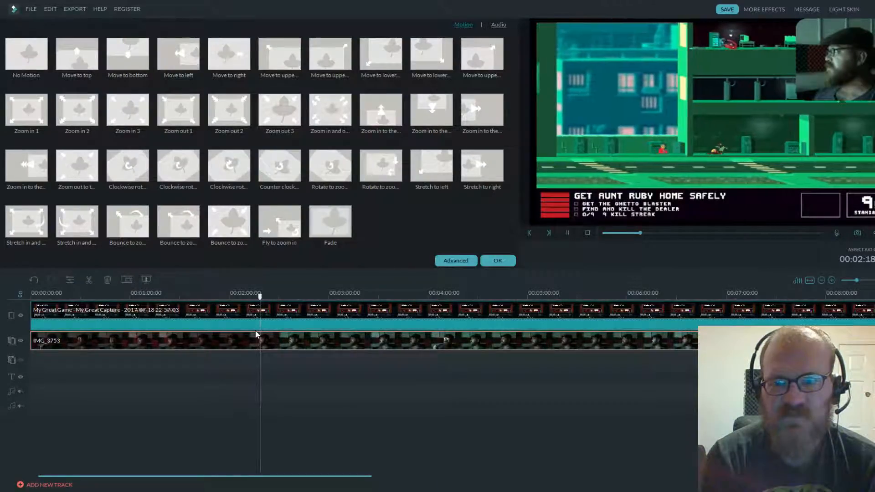
{"action": "left_click", "coordinate": [256, 333]}
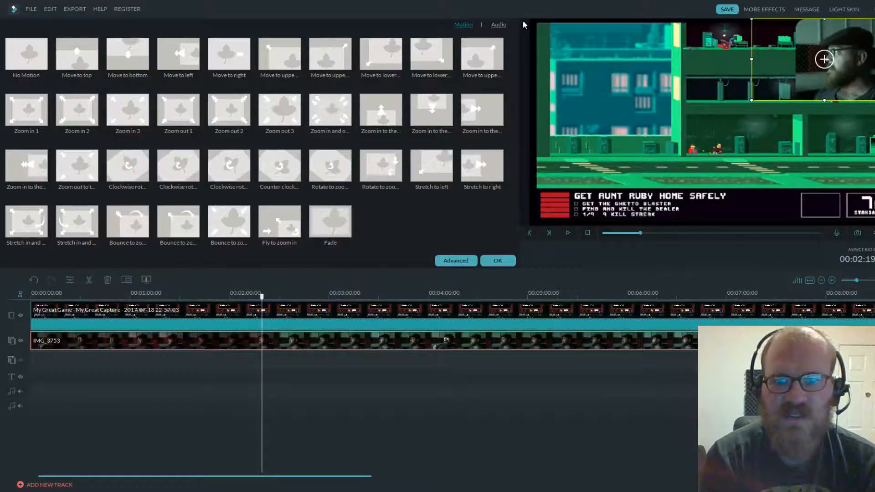
- Set the audio volume of the IMG_3753 clip to 200
{"action": "left_click", "coordinate": [499, 27]}
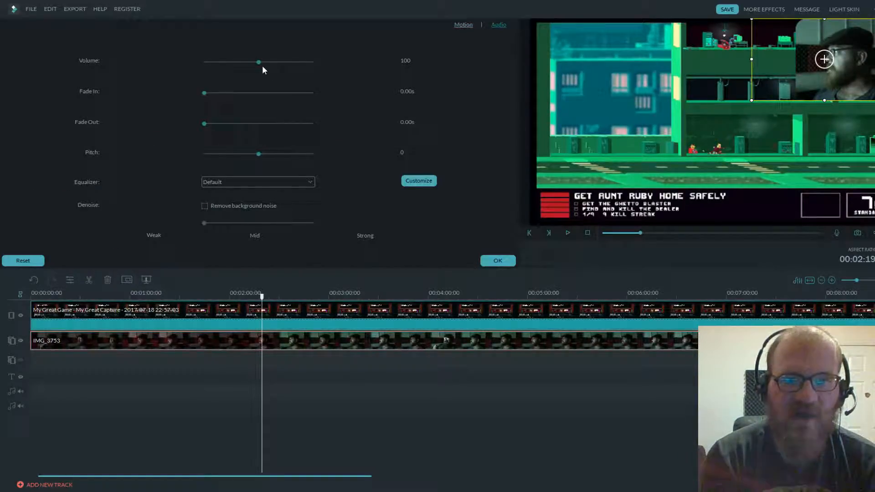
{"action": "left_click_drag", "start_coordinate": [258, 60], "coordinate": [332, 64]}
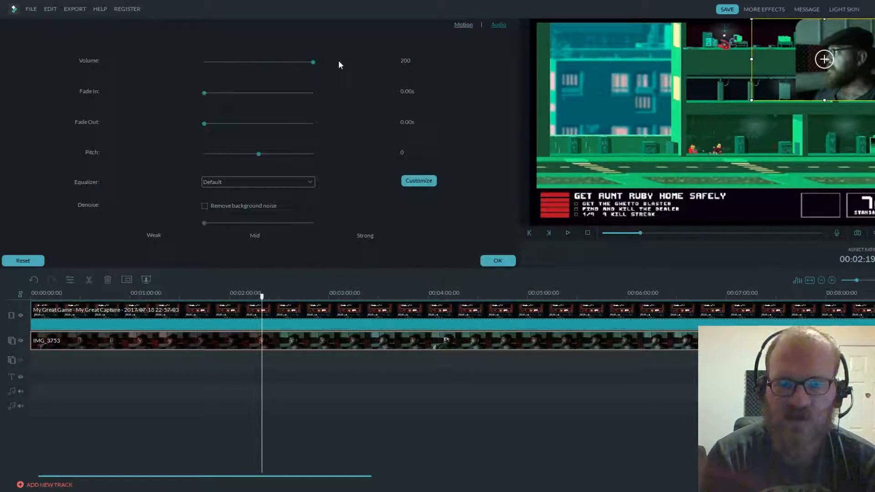
{"action": "left_click", "coordinate": [507, 261]}
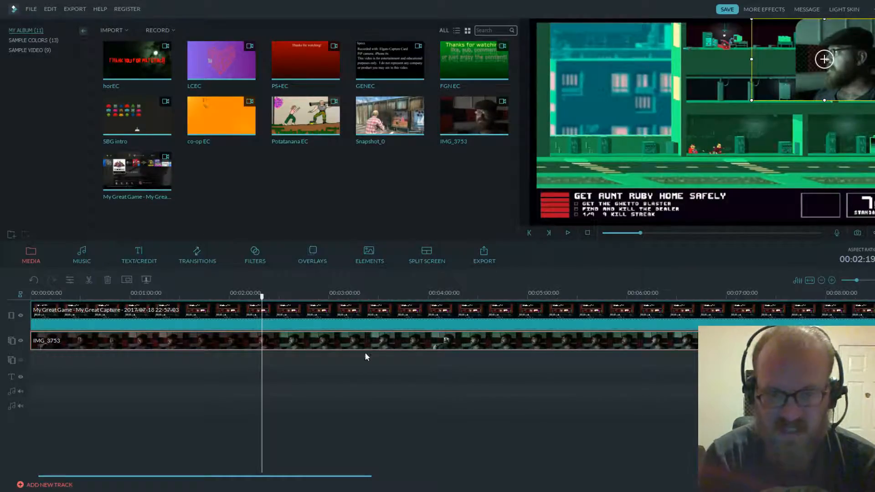
- Set the gameplay capture's volume to 32 and play to about 2:16 to check the audio balance
{"action": "double_click", "coordinate": [243, 318]}
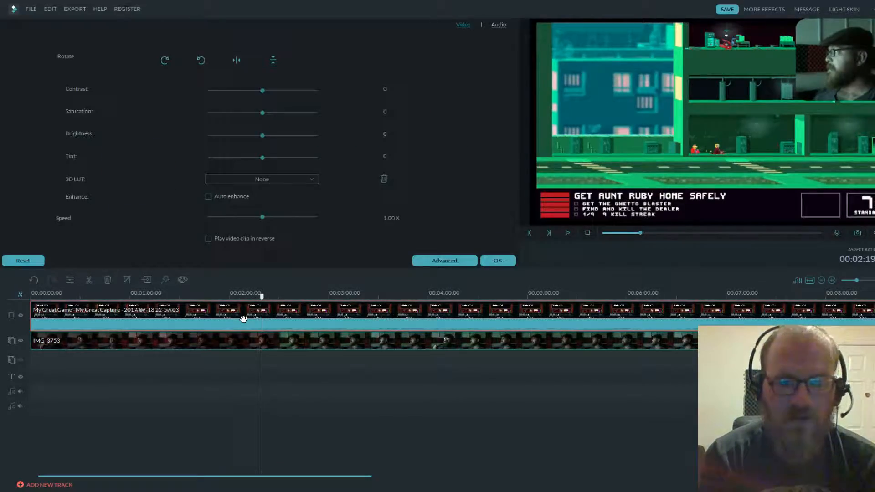
{"action": "left_click", "coordinate": [496, 25]}
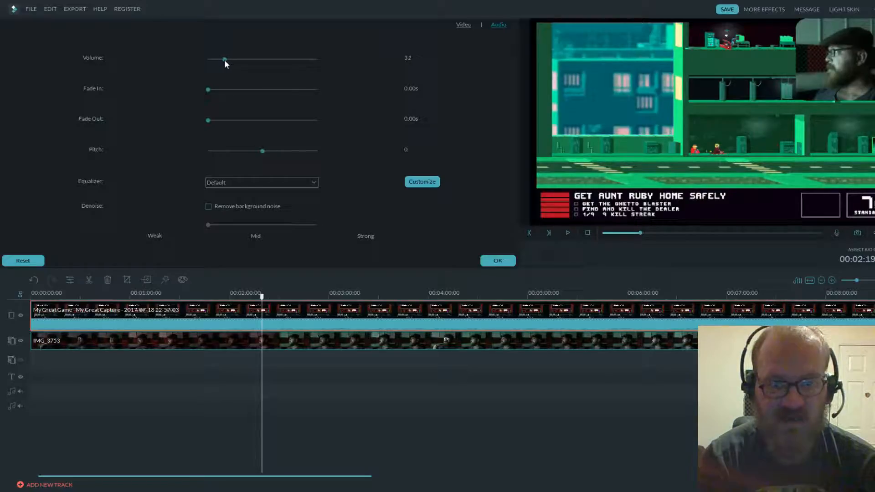
{"action": "left_click", "coordinate": [498, 261]}
{"action": "left_click_drag", "start_coordinate": [262, 297], "coordinate": [247, 298]}
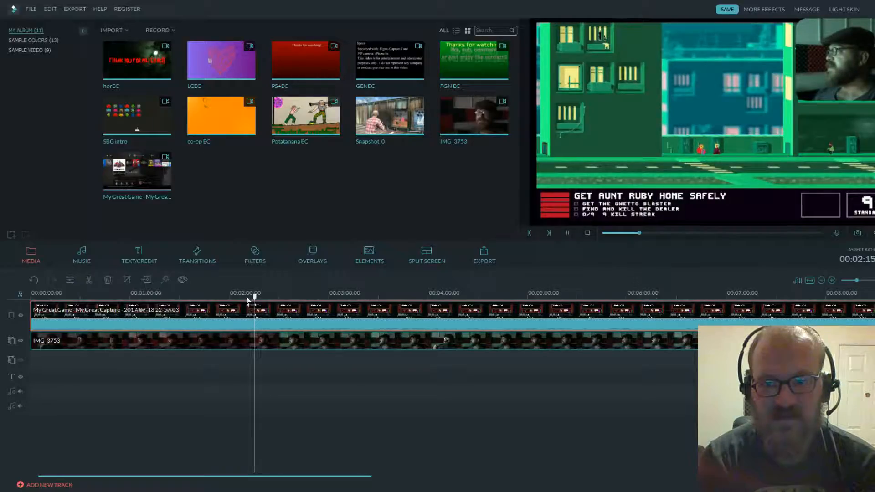
{"action": "key", "text": "space"}
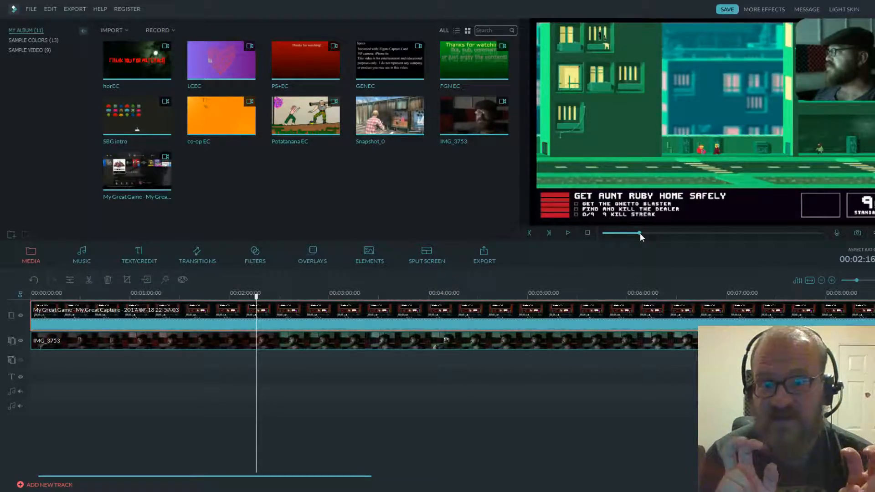
- Inspect the end of the clips at about 13:15, then play to about 11:17 to check the synchronisation
{"action": "left_click_drag", "start_coordinate": [640, 233], "coordinate": [812, 250]}
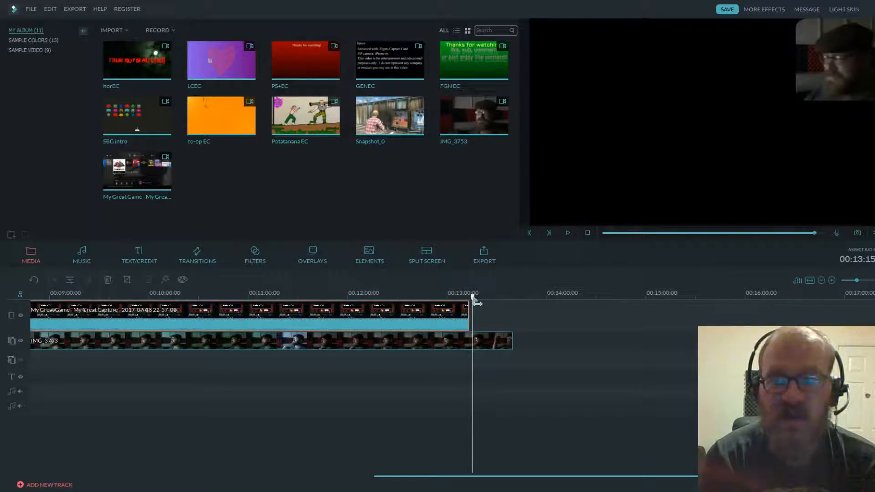
{"action": "left_click_drag", "start_coordinate": [474, 297], "coordinate": [266, 291]}
{"action": "key", "text": "space"}
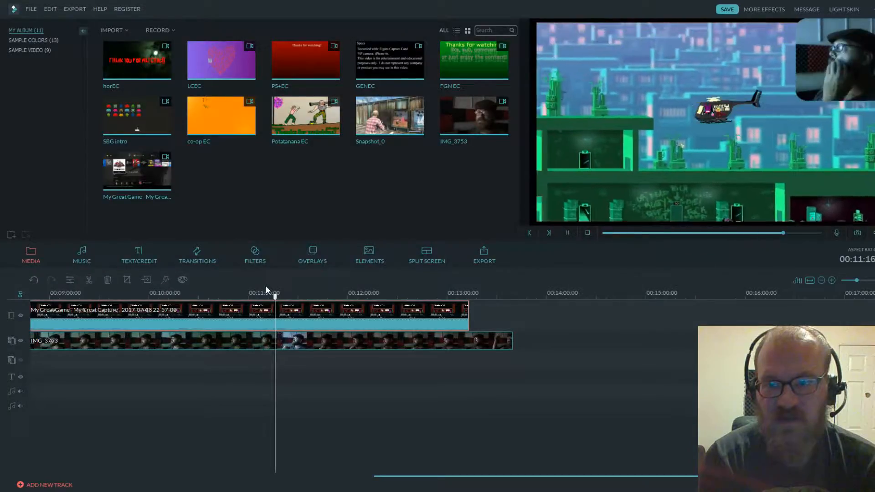
{"action": "key", "text": "space"}
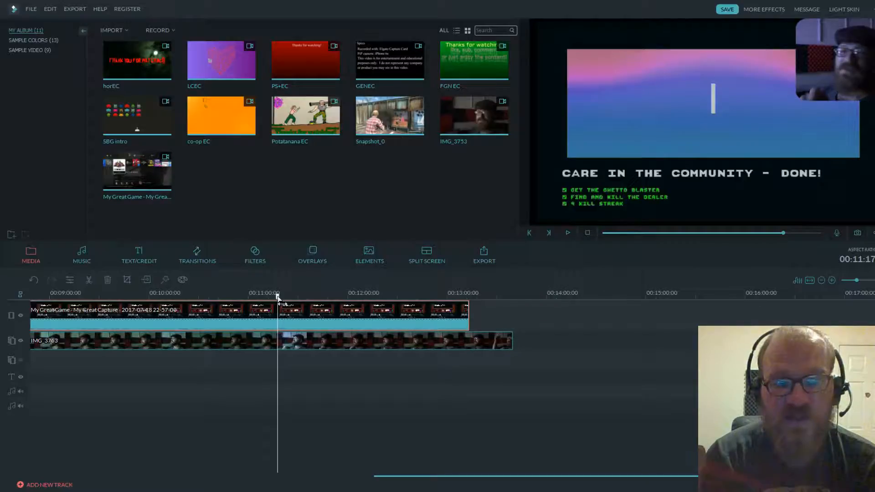
- Play through the end of the footage and split the IMG_3753 overlay at about 13:07
{"action": "left_click_drag", "start_coordinate": [279, 298], "coordinate": [425, 310]}
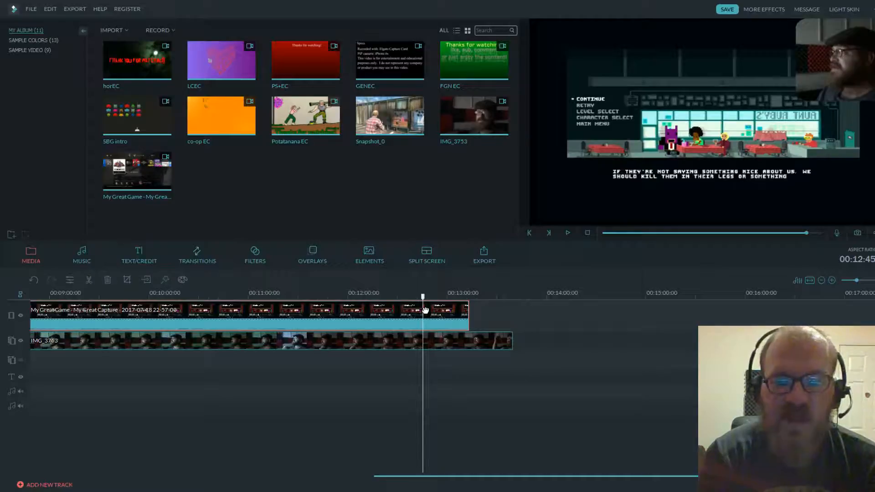
{"action": "left_click_drag", "start_coordinate": [424, 297], "coordinate": [451, 306]}
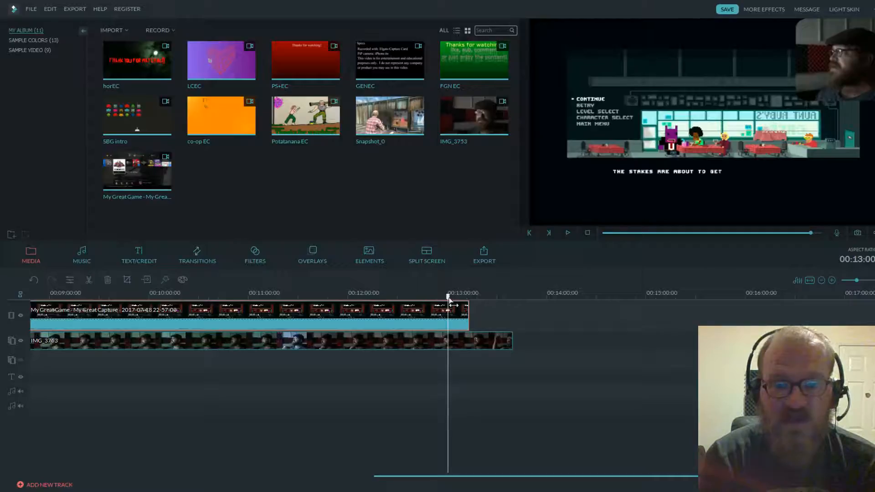
{"action": "mouse_move", "coordinate": [453, 304]}
{"action": "left_mouse_down"}
{"action": "mouse_move", "coordinate": [467, 304]}
{"action": "mouse_move", "coordinate": [453, 305]}
{"action": "left_mouse_up"}
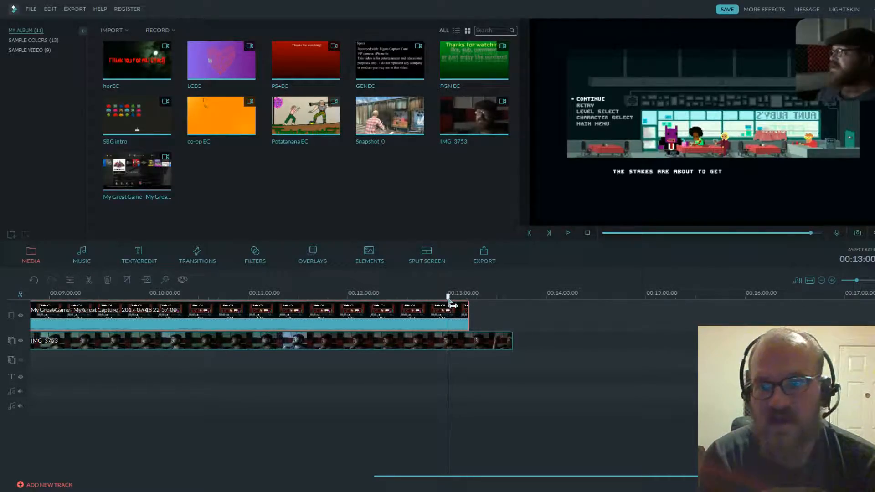
{"action": "key", "text": "space"}
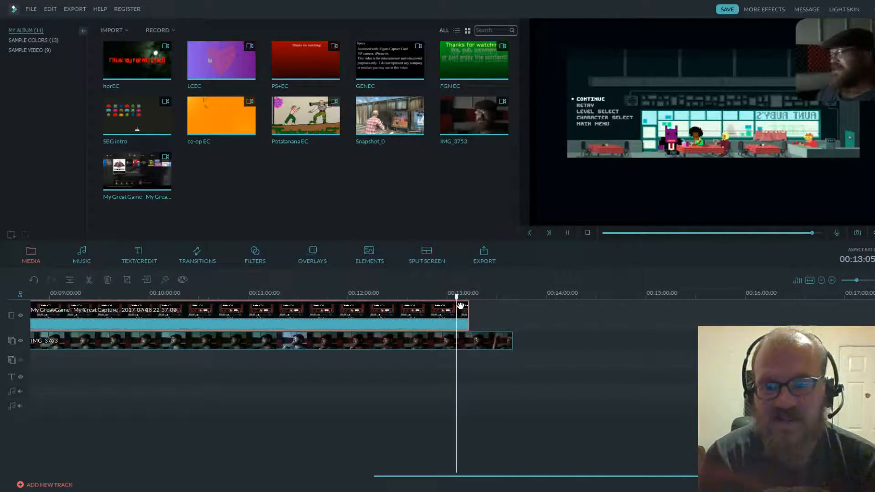
{"action": "key", "text": "space"}
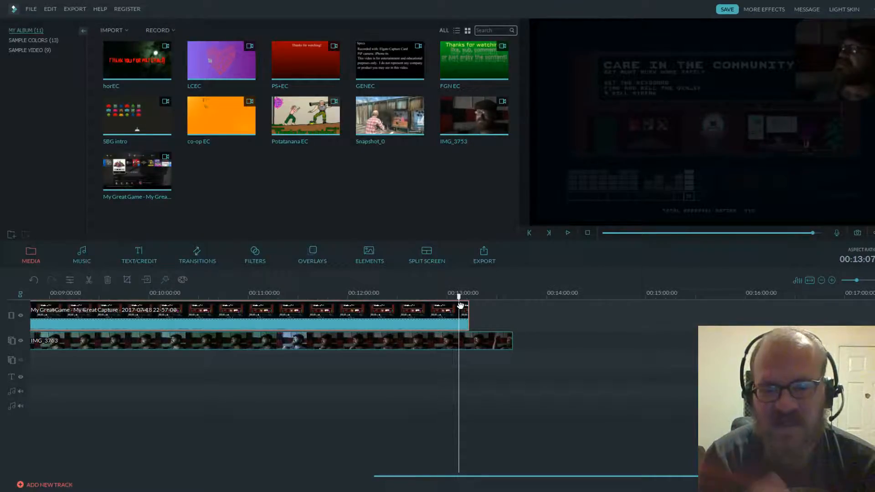
{"action": "left_click", "coordinate": [461, 341]}
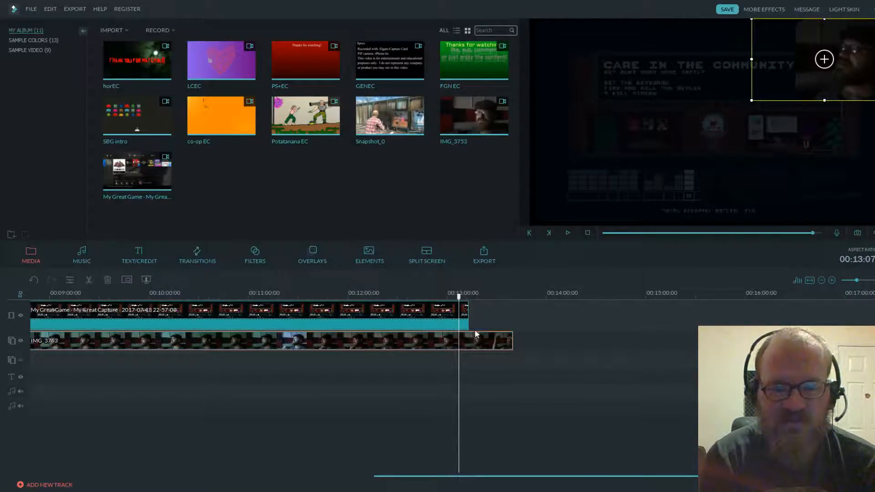
{"action": "left_click", "coordinate": [90, 280]}
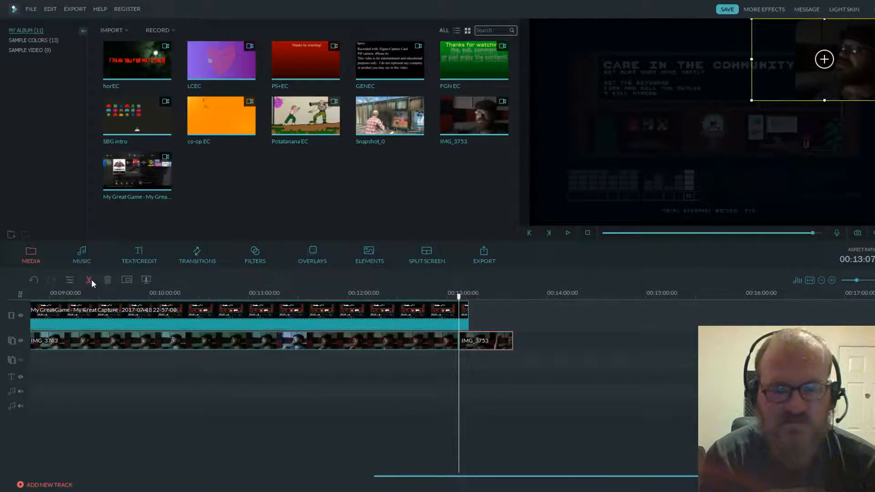
- Apply the first "Move to lower" motion preset to the IMG_3753 overlay segment after the split, and preview the transition
{"action": "double_click", "coordinate": [473, 342]}
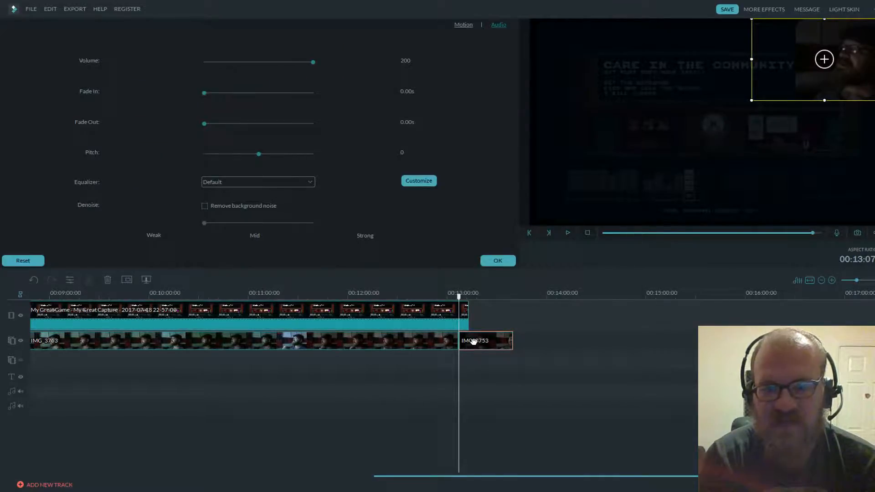
{"action": "left_click", "coordinate": [464, 24]}
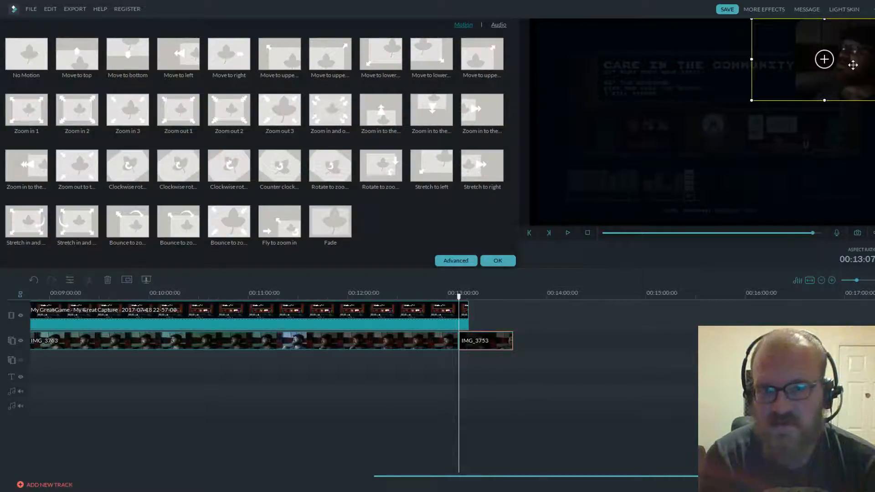
{"action": "left_click", "coordinate": [386, 57]}
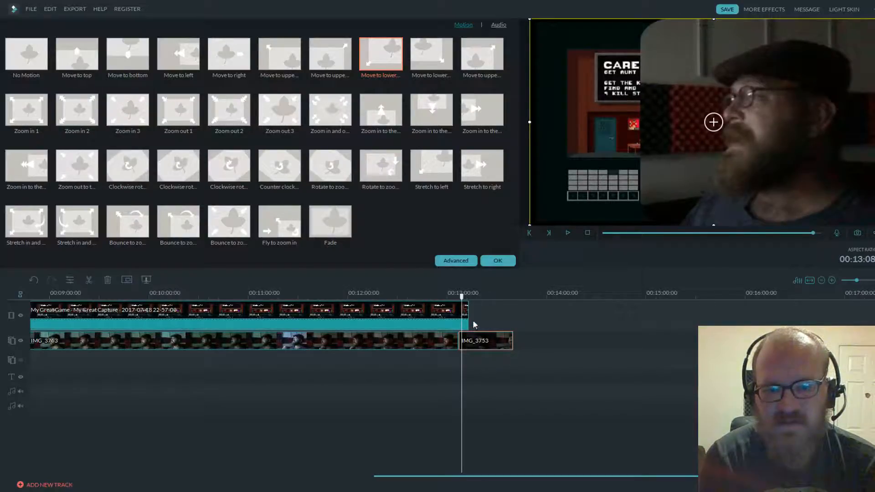
{"action": "left_click", "coordinate": [464, 261]}
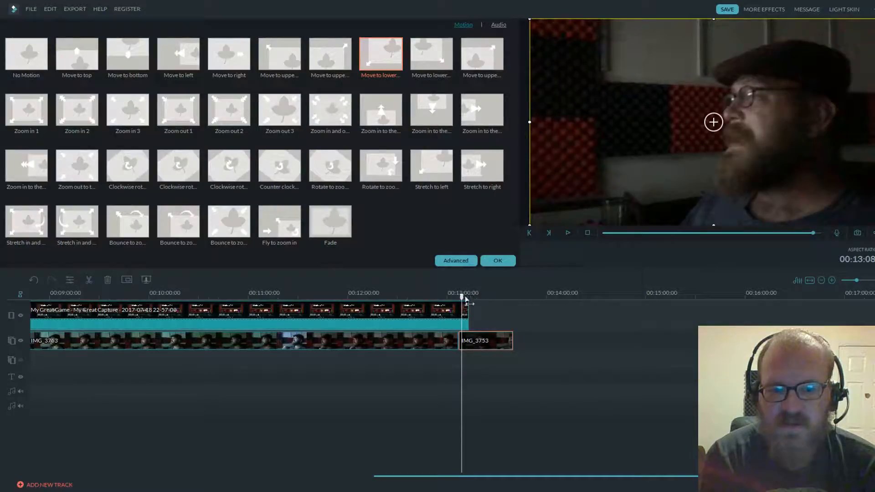
{"action": "left_click_drag", "start_coordinate": [462, 297], "coordinate": [456, 297]}
{"action": "key", "text": "space"}
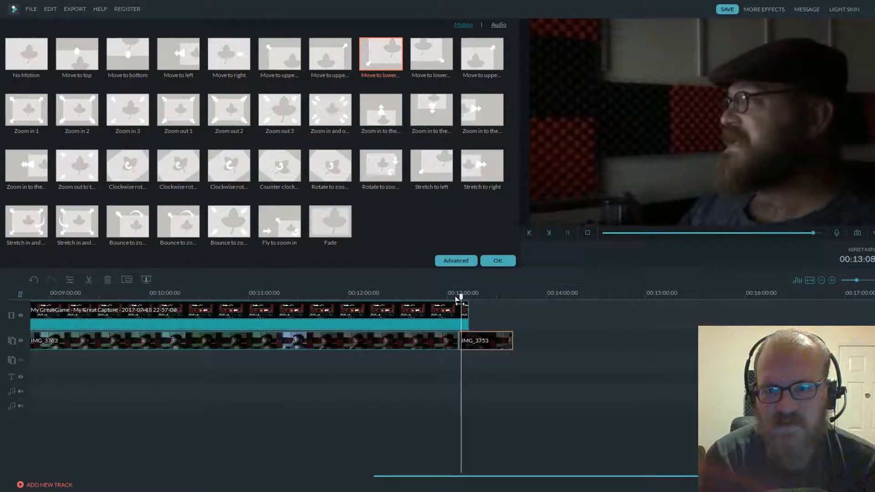
{"action": "key", "text": "space"}
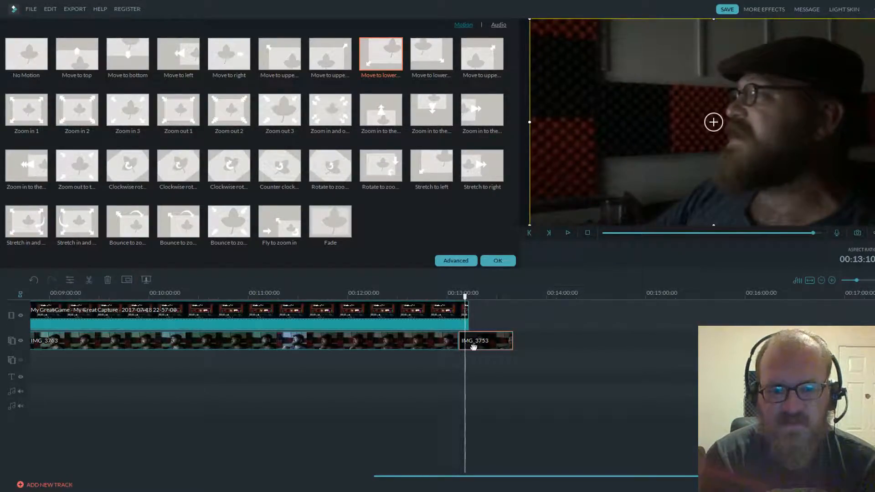
- Trim off the gameplay capture's tail at about 13:10 and split the IMG_3753 overlay at the same point
{"action": "double_click", "coordinate": [462, 322]}
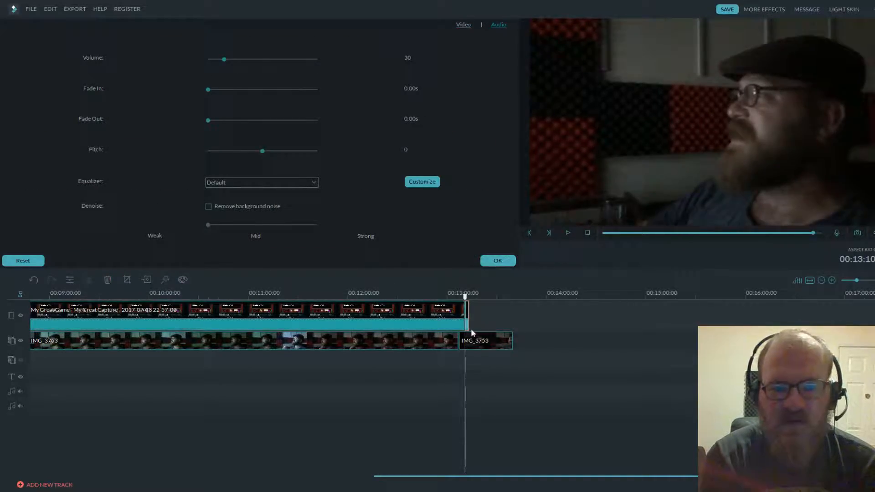
{"action": "key", "text": "Delete"}
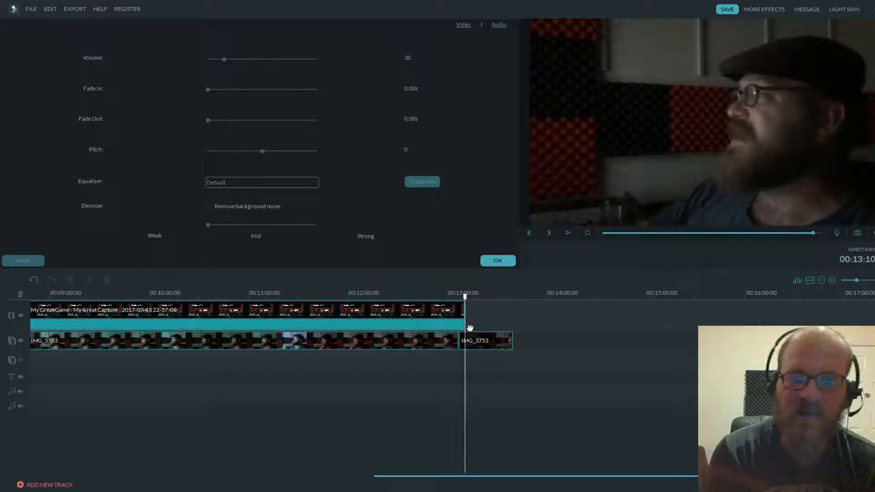
{"action": "double_click", "coordinate": [471, 342]}
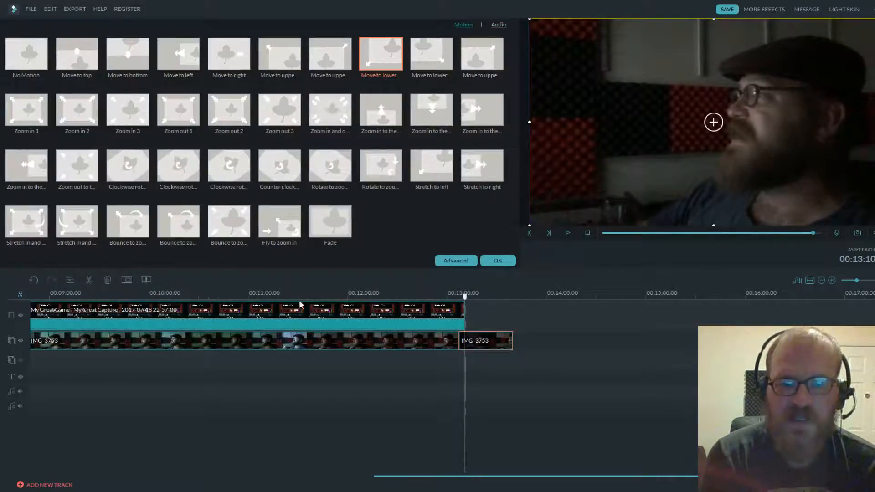
{"action": "left_click", "coordinate": [89, 281]}
{"action": "left_click", "coordinate": [499, 259]}
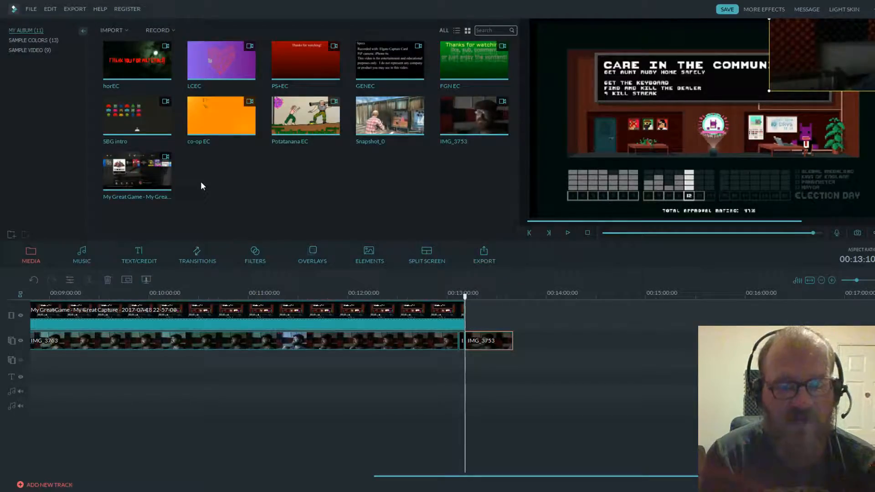
{"action": "left_click_drag", "start_coordinate": [447, 122], "coordinate": [483, 328]}
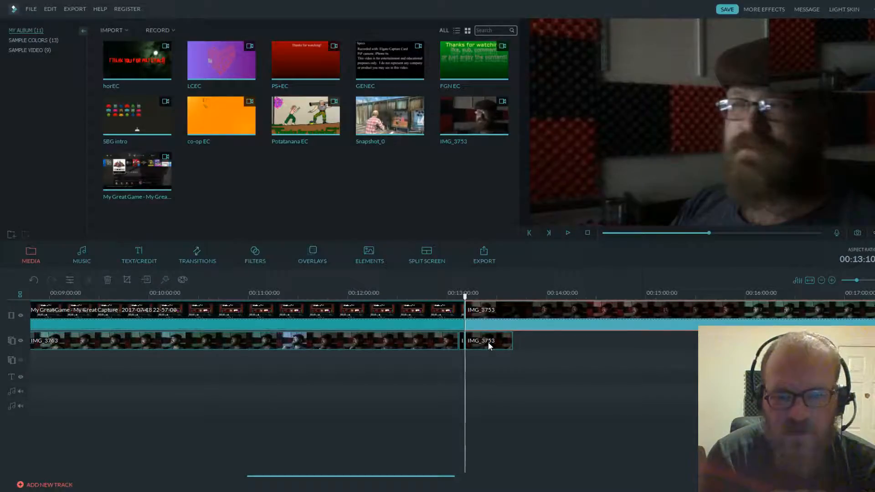
{"action": "key", "text": "space"}
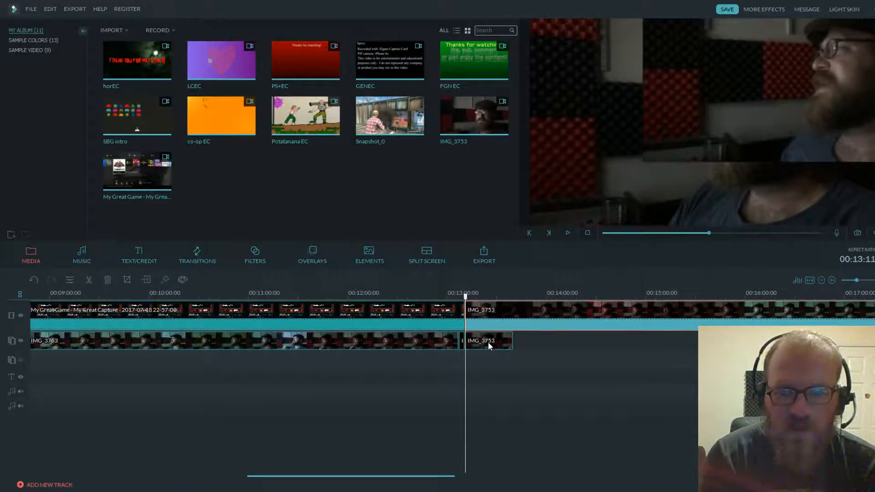
{"action": "left_click", "coordinate": [36, 280]}
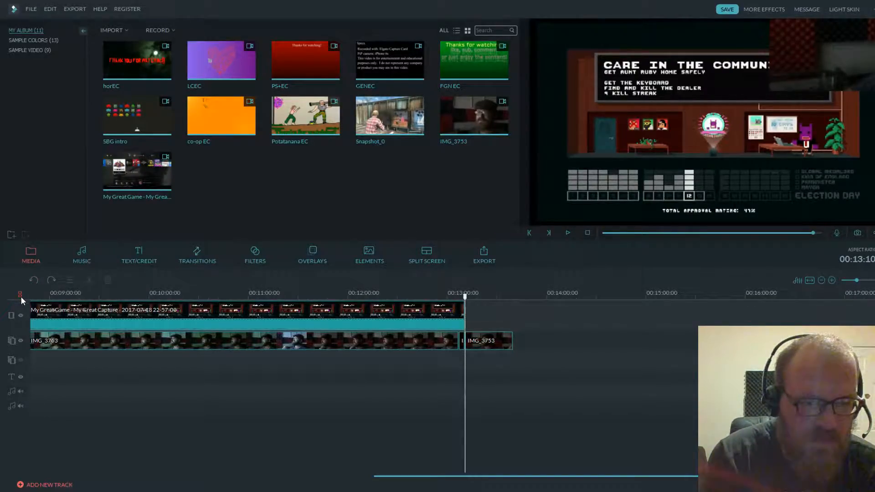
- Insert IMG_3753 on the main track after the capture, align the leftover overlay segment with its end, and split the clip at the segment's start
{"action": "left_click_drag", "start_coordinate": [474, 116], "coordinate": [483, 312]}
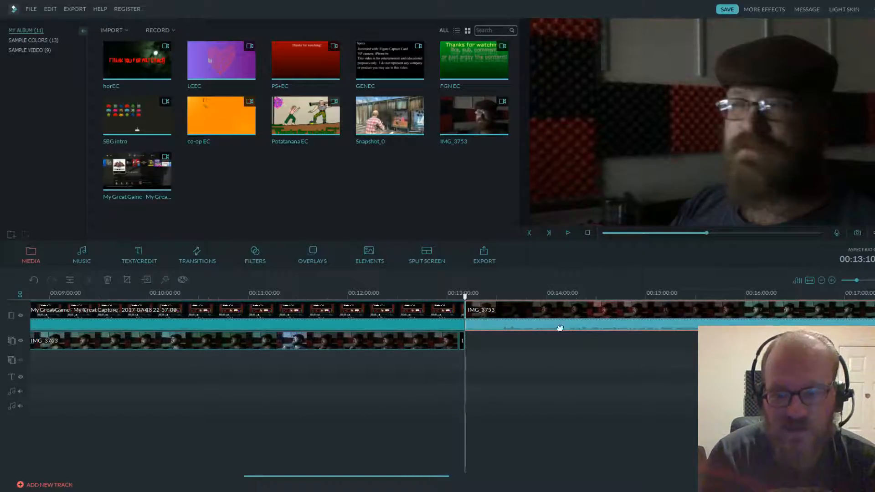
{"action": "left_click_drag", "start_coordinate": [707, 234], "coordinate": [824, 251]}
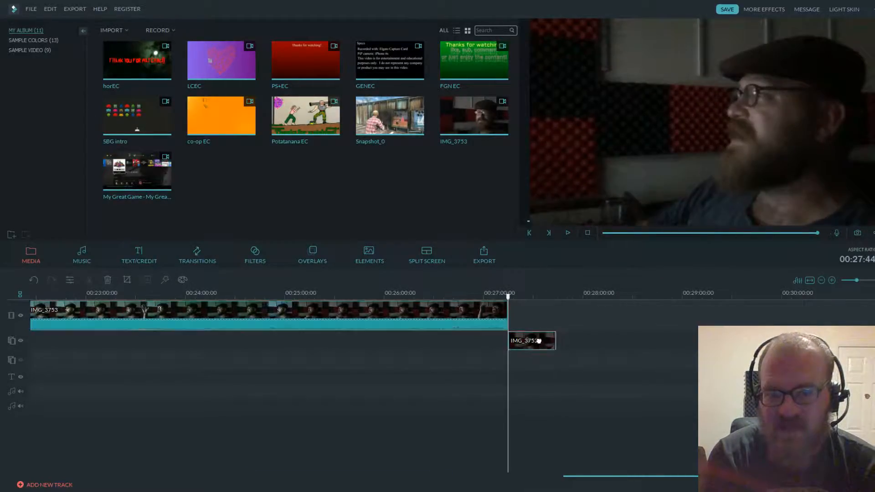
{"action": "left_click", "coordinate": [538, 341]}
{"action": "left_click_drag", "start_coordinate": [539, 341], "coordinate": [491, 342]}
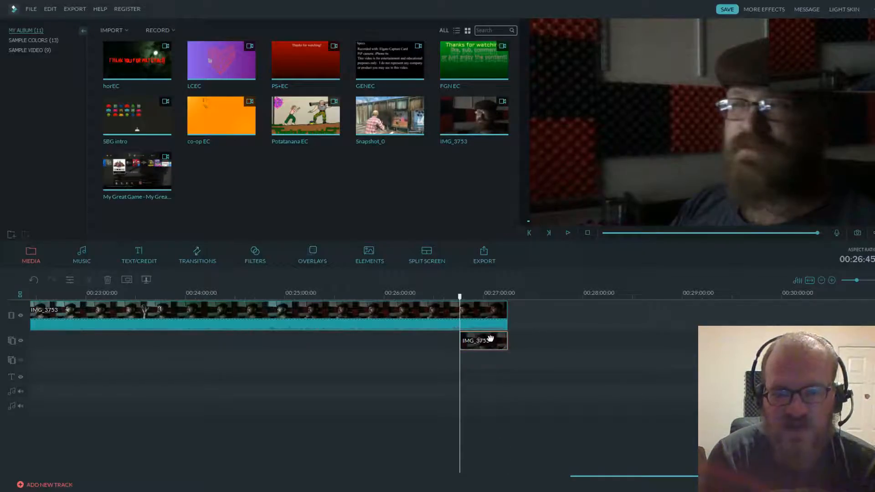
{"action": "left_click", "coordinate": [473, 315]}
{"action": "left_click", "coordinate": [89, 279]}
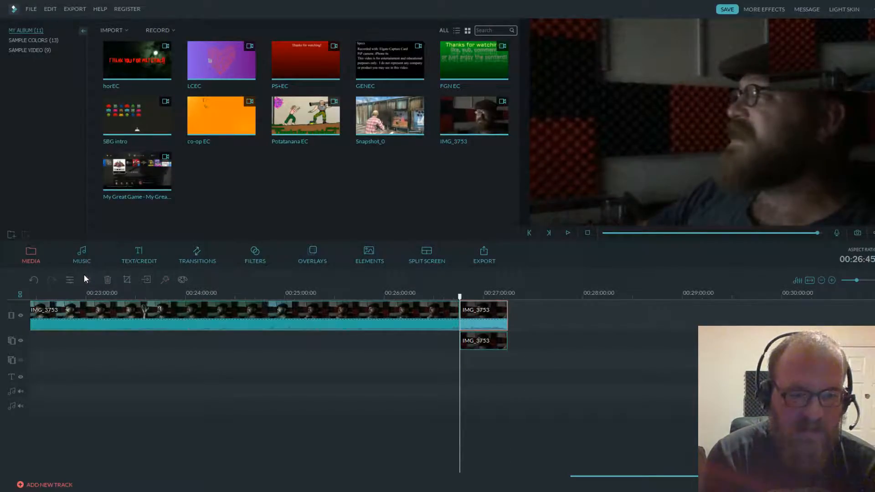
- Delete the long part of the inserted IMG_3753 clip before the split and the leftover overlay segment beneath its ending
{"action": "left_click", "coordinate": [391, 308]}
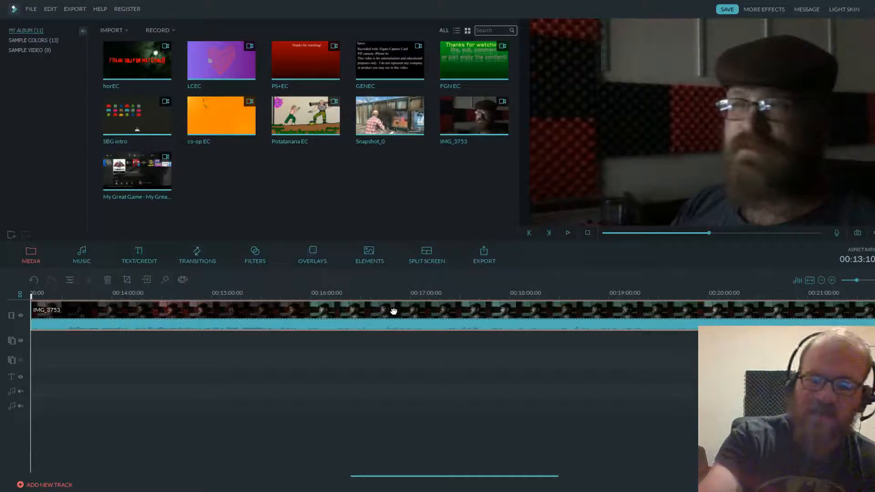
{"action": "key", "text": "Delete"}
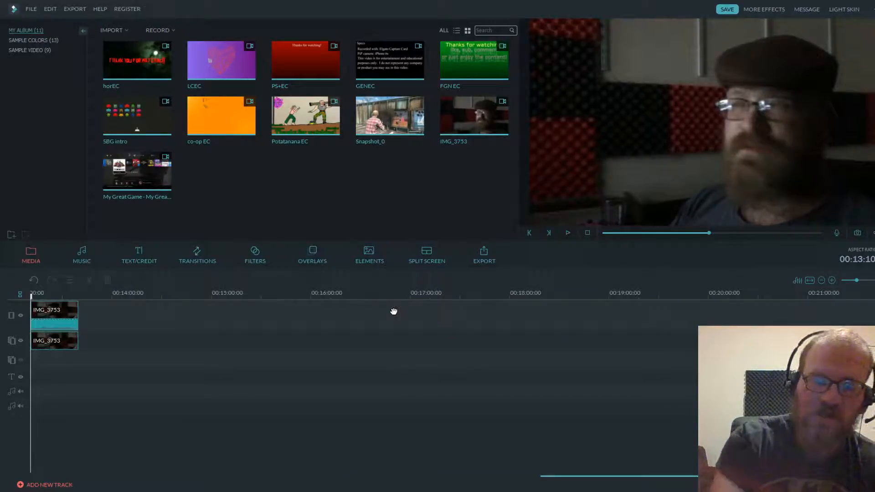
{"action": "left_click", "coordinate": [77, 348]}
{"action": "key", "text": "Delete"}
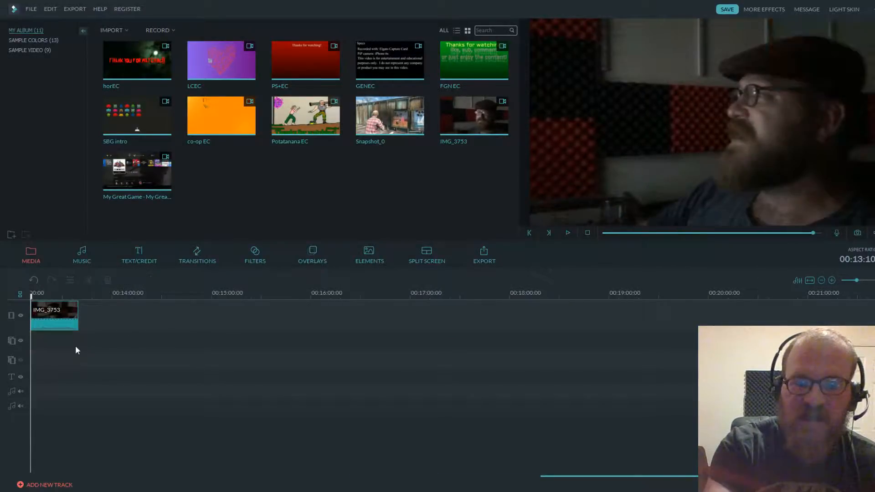
- Set the remaining main-track IMG_3753 clip's audio volume to 200
{"action": "double_click", "coordinate": [62, 327]}
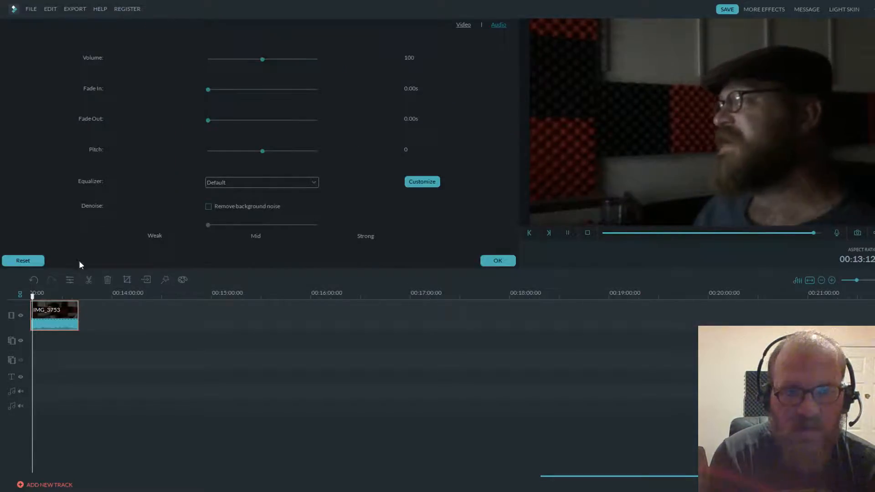
{"action": "left_click_drag", "start_coordinate": [258, 59], "coordinate": [406, 88]}
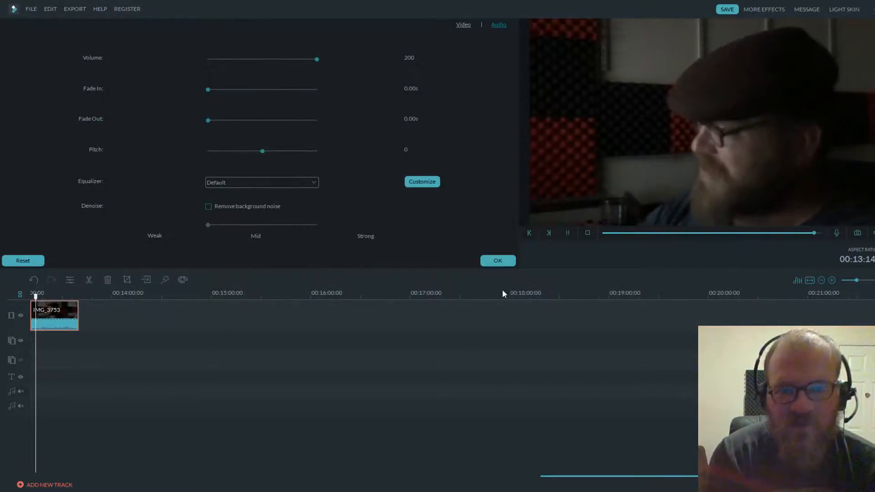
{"action": "left_click", "coordinate": [508, 259]}
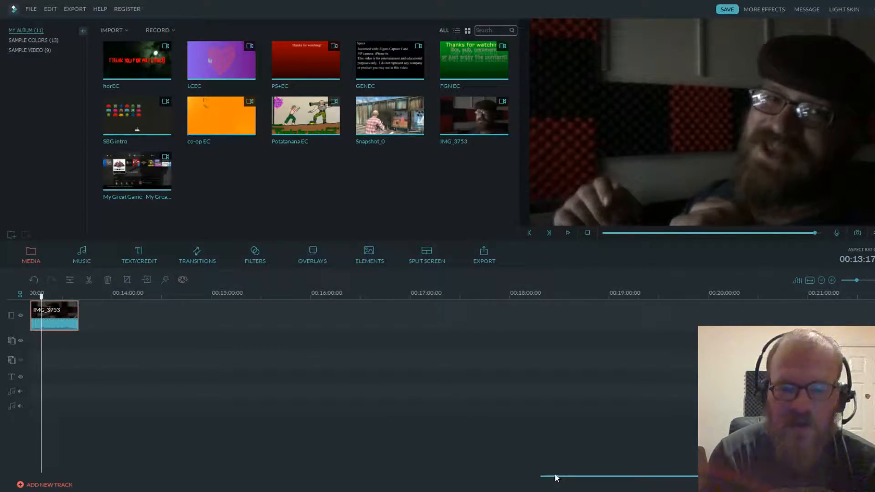
- Append the GENEC end card after the IMG_3753 clip on the main track and preview it to about 13:48
{"action": "left_click_drag", "start_coordinate": [551, 478], "coordinate": [432, 470]}
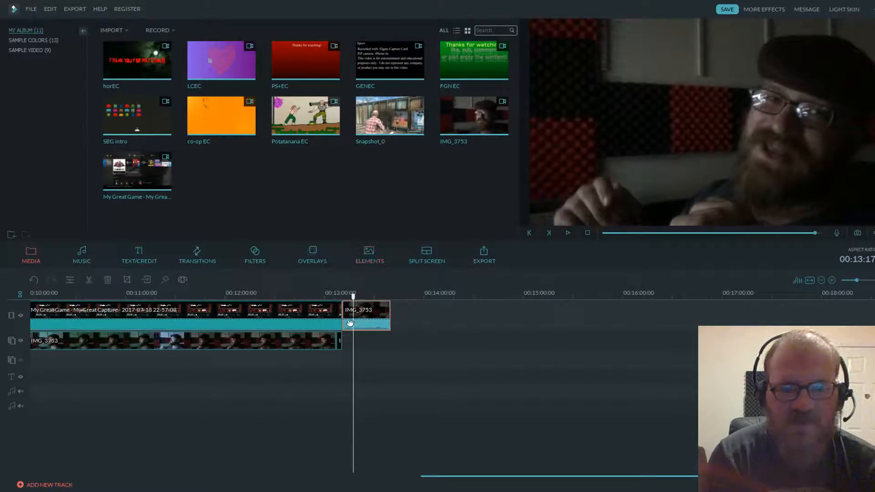
{"action": "left_click_drag", "start_coordinate": [353, 297], "coordinate": [390, 308]}
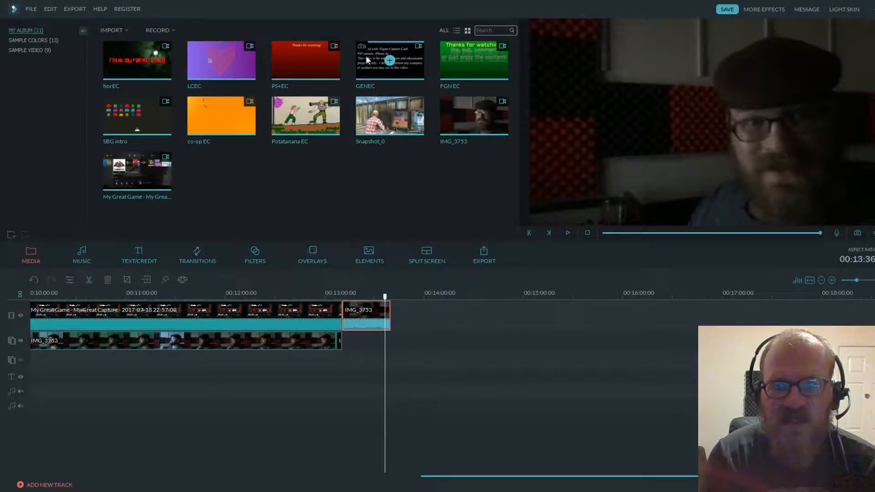
{"action": "left_click_drag", "start_coordinate": [405, 66], "coordinate": [424, 319]}
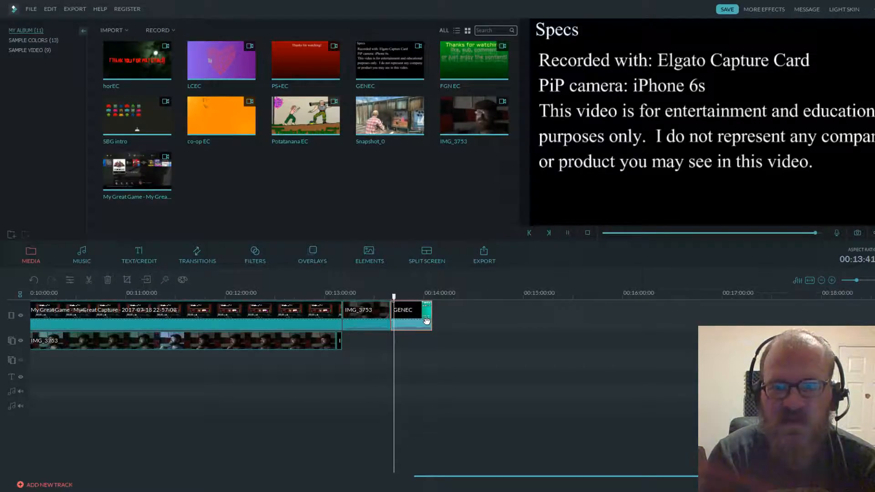
{"action": "key", "text": "space"}
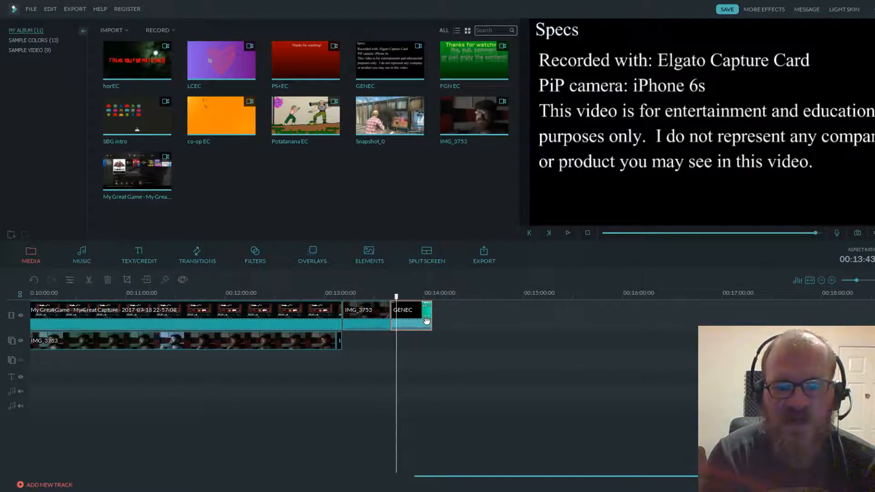
{"action": "left_click_drag", "start_coordinate": [396, 304], "coordinate": [408, 306]}
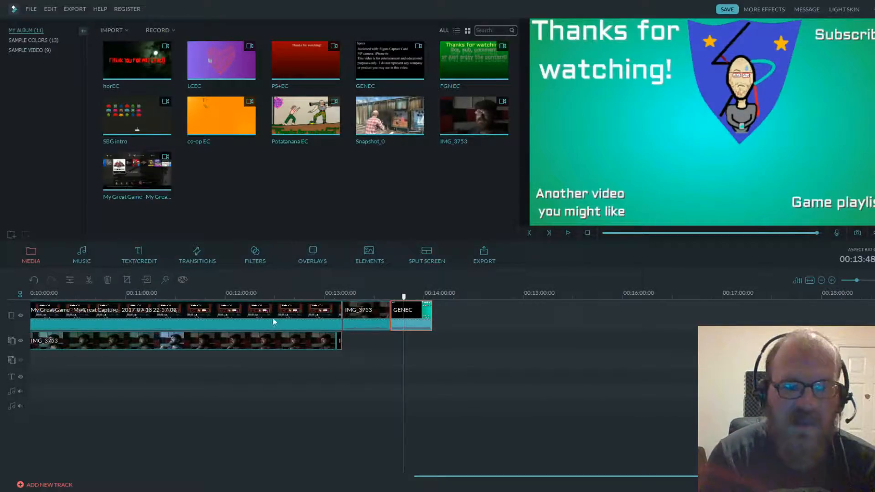
- Preview the ending of the main-track IMG_3753 clip, split it at about 13:38, and delete the short remainder before the GENEC end card
{"action": "left_click_drag", "start_coordinate": [404, 298], "coordinate": [388, 305]}
{"action": "key", "text": "space"}
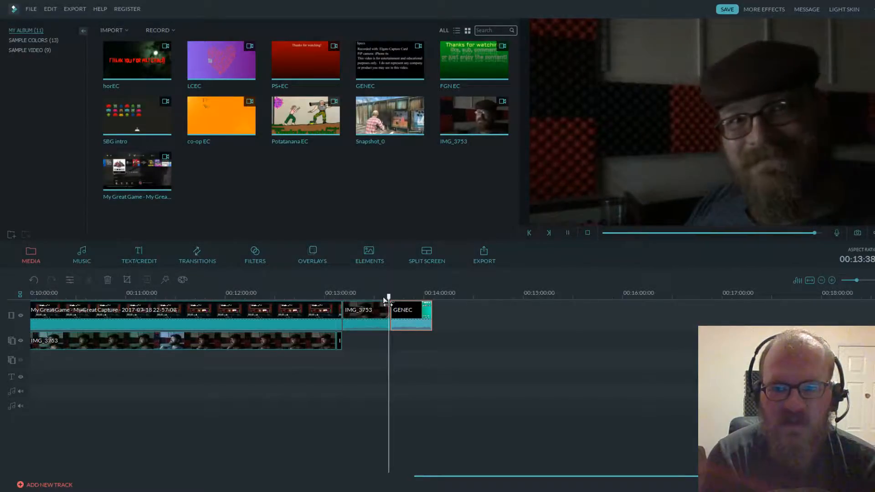
{"action": "key", "text": "space"}
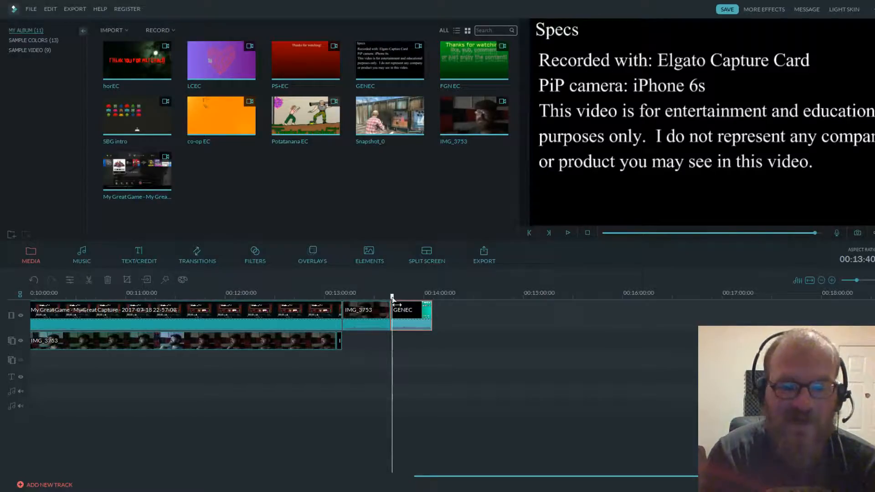
{"action": "left_click_drag", "start_coordinate": [392, 297], "coordinate": [385, 299]}
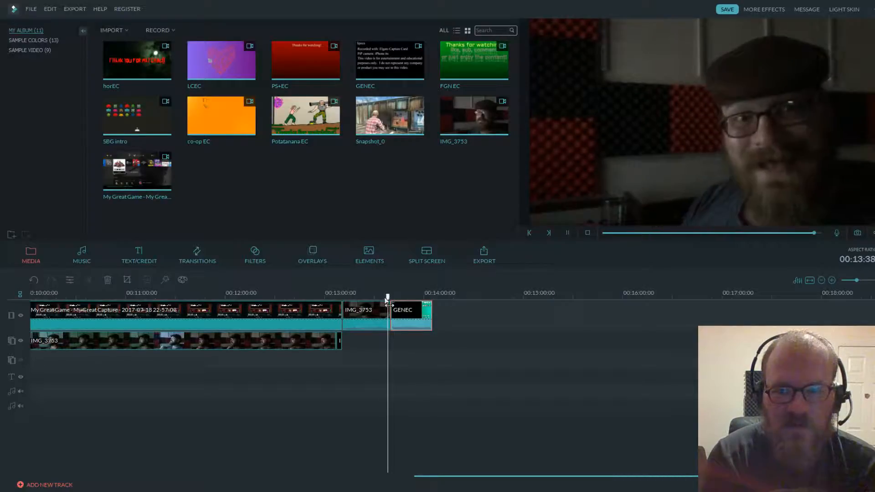
{"action": "key", "text": "space"}
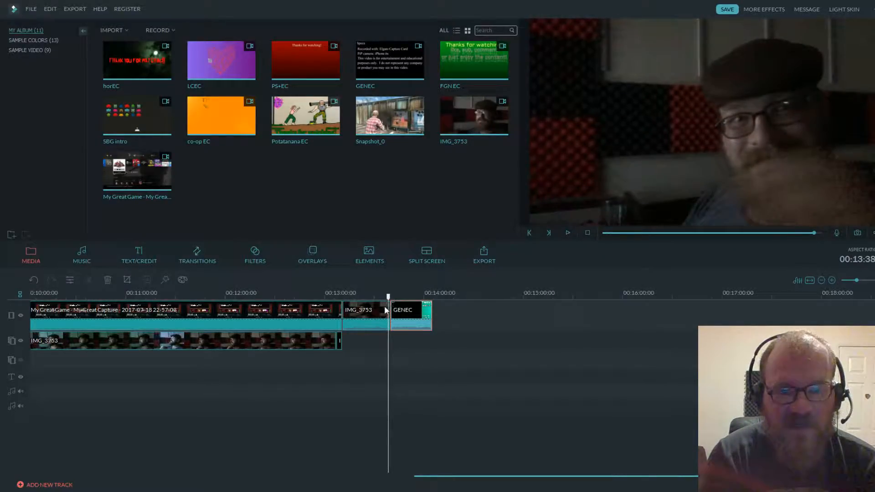
{"action": "left_click", "coordinate": [385, 312]}
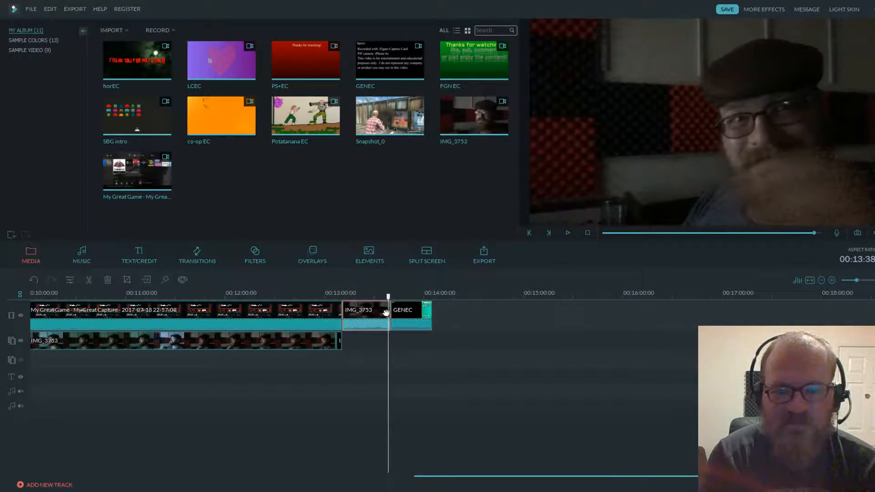
{"action": "left_click", "coordinate": [88, 281]}
{"action": "left_click", "coordinate": [109, 280]}
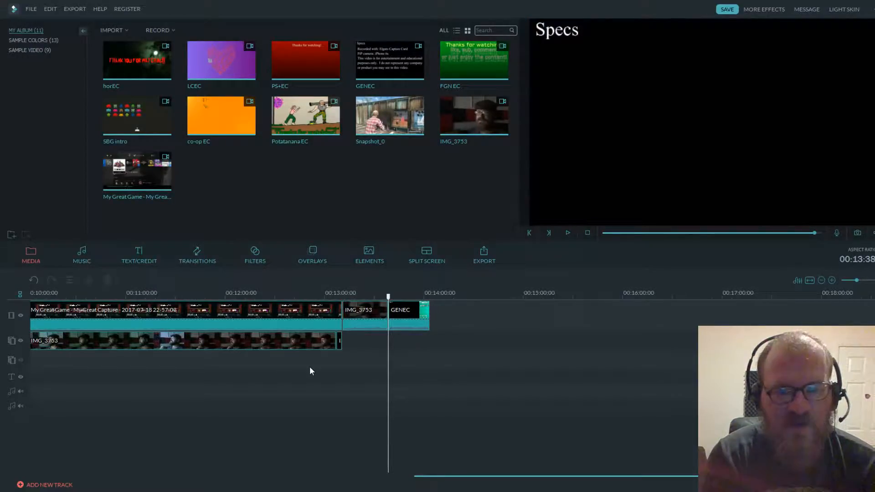
- Browse the transition library and preview the Bar, Col_merge and 8bit Gamers Blast Canon transitions
{"action": "left_click", "coordinate": [205, 253]}
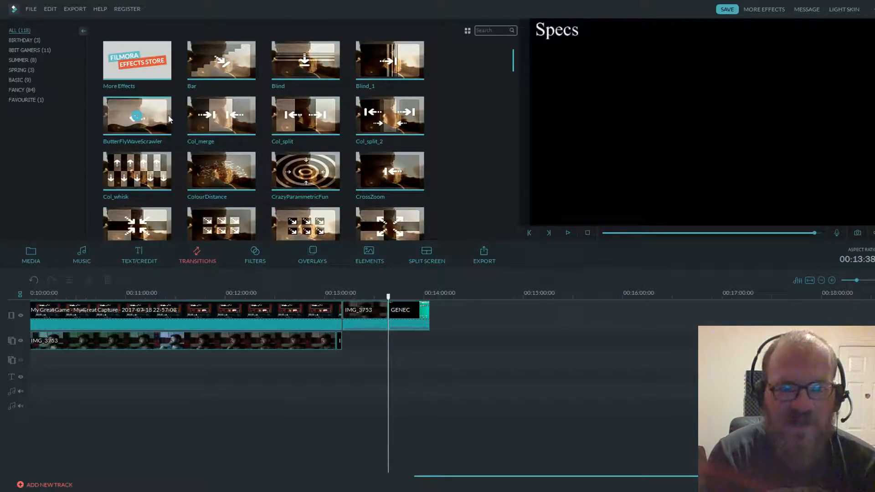
{"action": "left_click", "coordinate": [241, 73]}
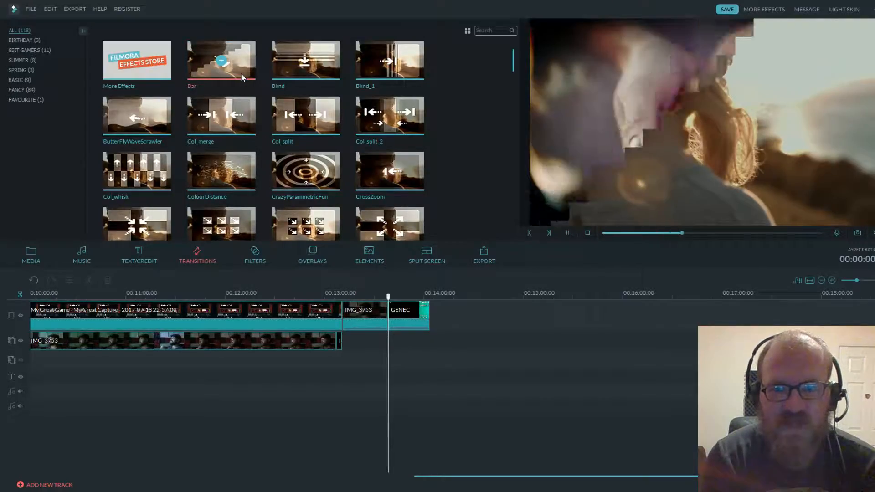
{"action": "left_click", "coordinate": [255, 133]}
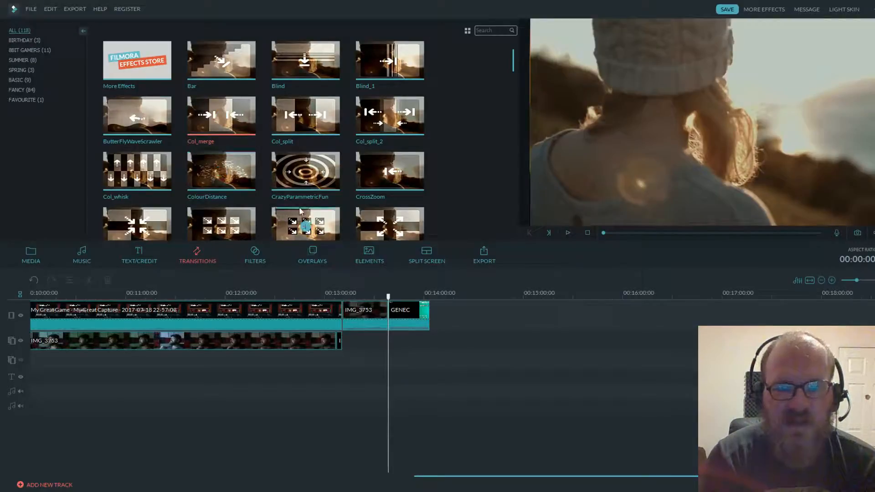
{"action": "left_click", "coordinate": [19, 50]}
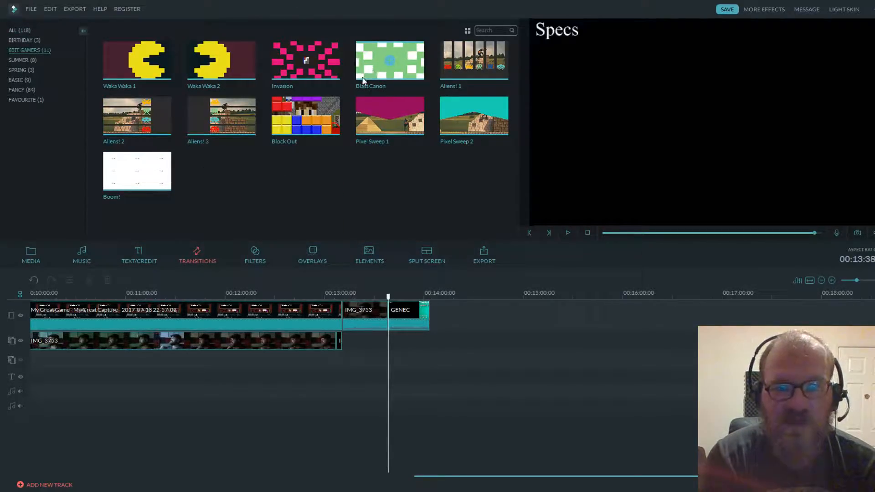
{"action": "left_click", "coordinate": [364, 81]}
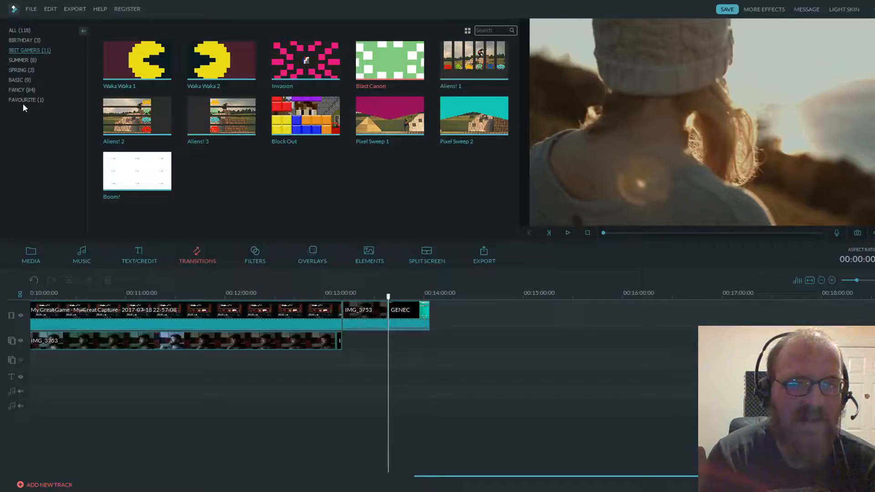
- Add the favourite Dissolve transition between the IMG_3753 clip and the GENEC end card, and preview it
{"action": "left_click", "coordinate": [26, 101]}
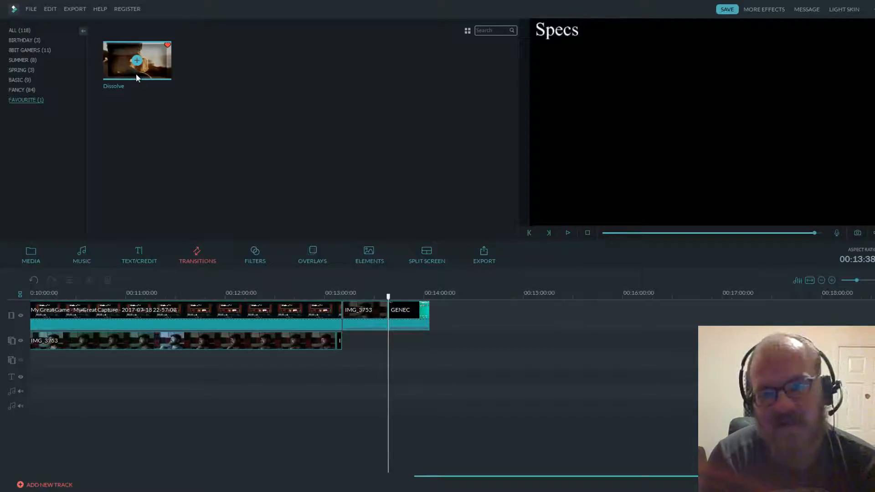
{"action": "mouse_move", "coordinate": [135, 73]}
{"action": "left_mouse_down"}
{"action": "mouse_move", "coordinate": [293, 152]}
{"action": "mouse_move", "coordinate": [398, 335]}
{"action": "mouse_move", "coordinate": [388, 327]}
{"action": "left_mouse_up"}
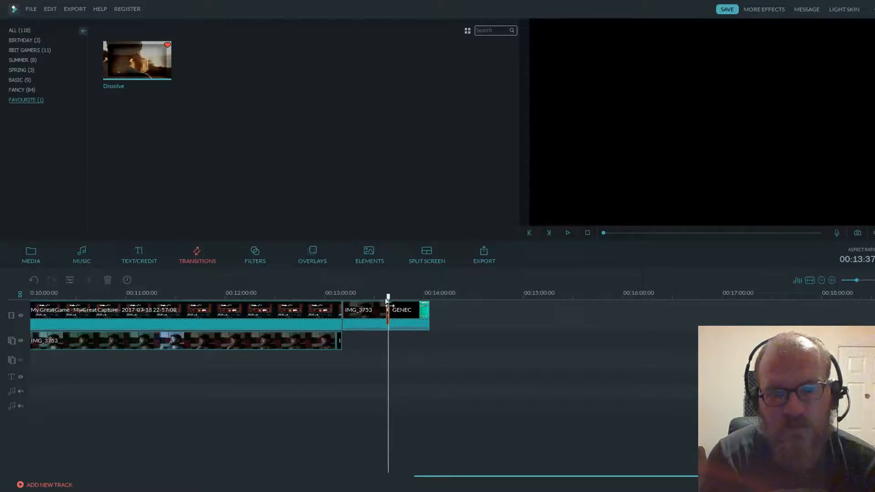
{"action": "left_click", "coordinate": [386, 299]}
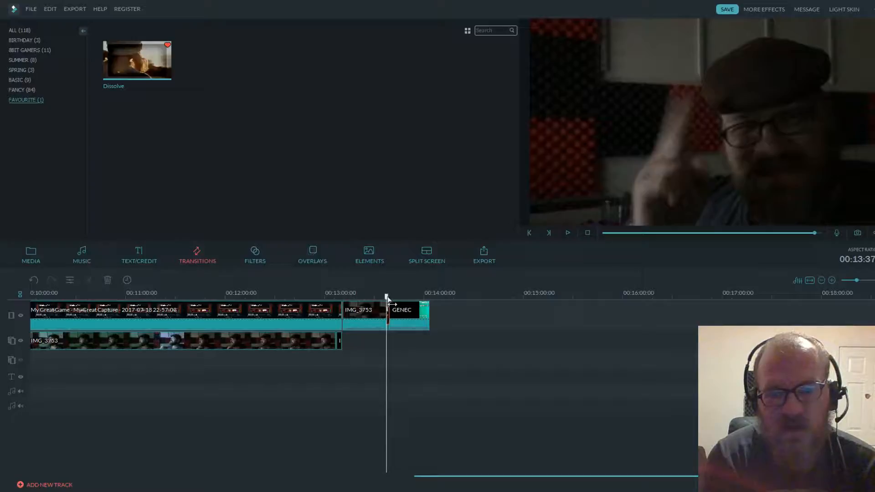
{"action": "key", "text": "space"}
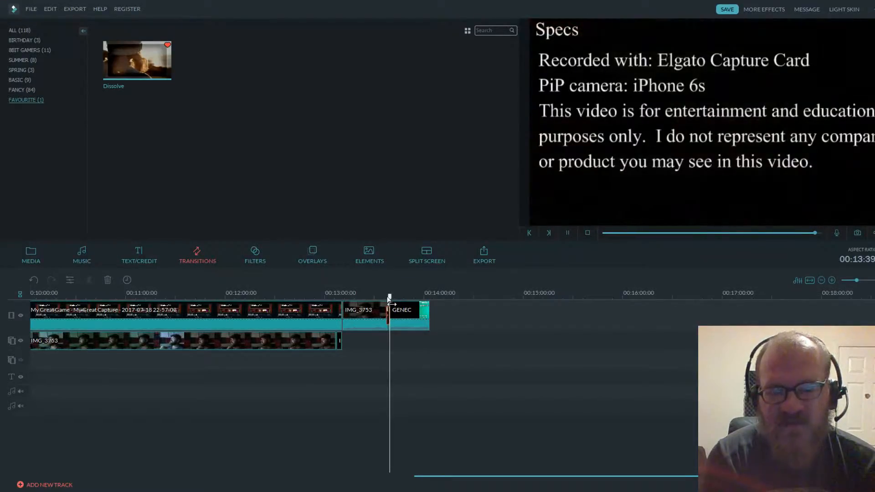
{"action": "key", "text": "space"}
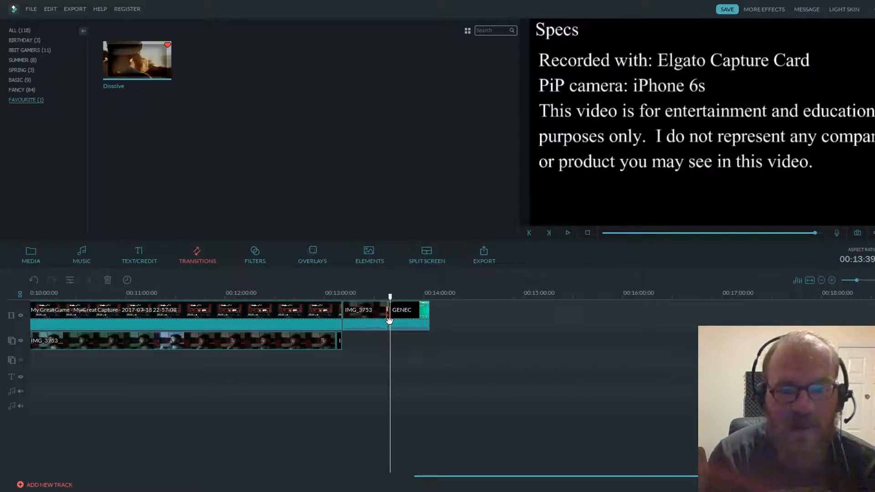
- Shorten the Dissolve transition's duration to 00:00:00.24 in Overlap mode and preview the change
{"action": "double_click", "coordinate": [388, 317]}
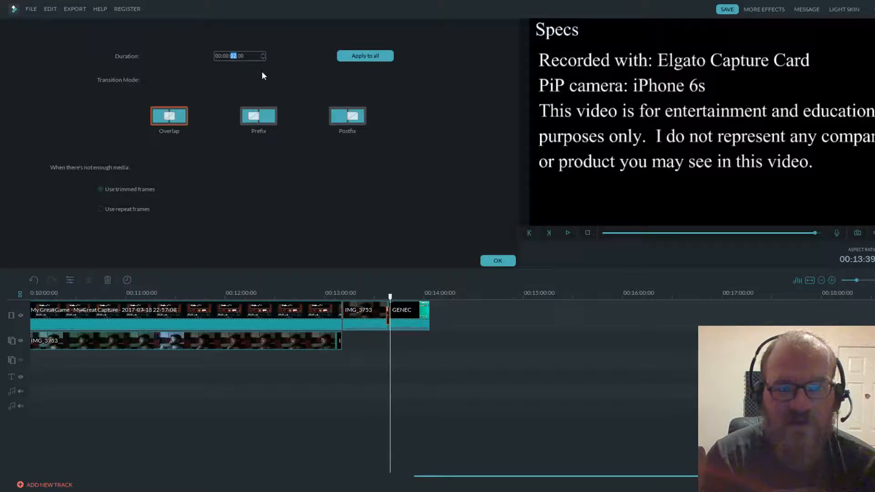
{"action": "left_click", "coordinate": [261, 59]}
{"action": "left_click", "coordinate": [235, 56]}
{"action": "scroll", "coordinate": [235, 56], "scroll_direction": "down", "scroll_amount": 1}
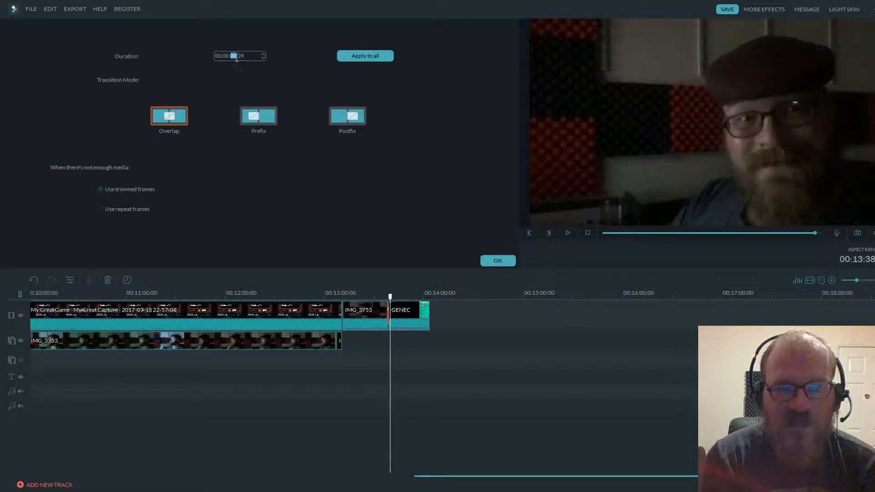
{"action": "left_click", "coordinate": [386, 300]}
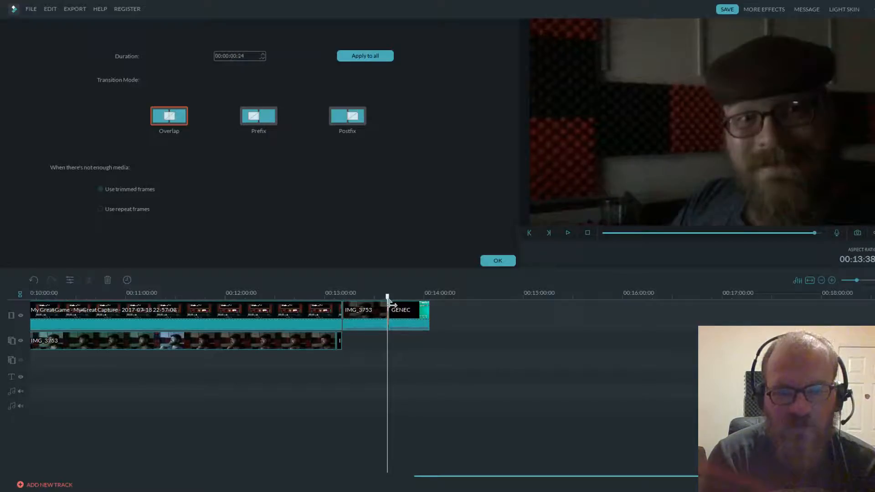
{"action": "key", "text": "space"}
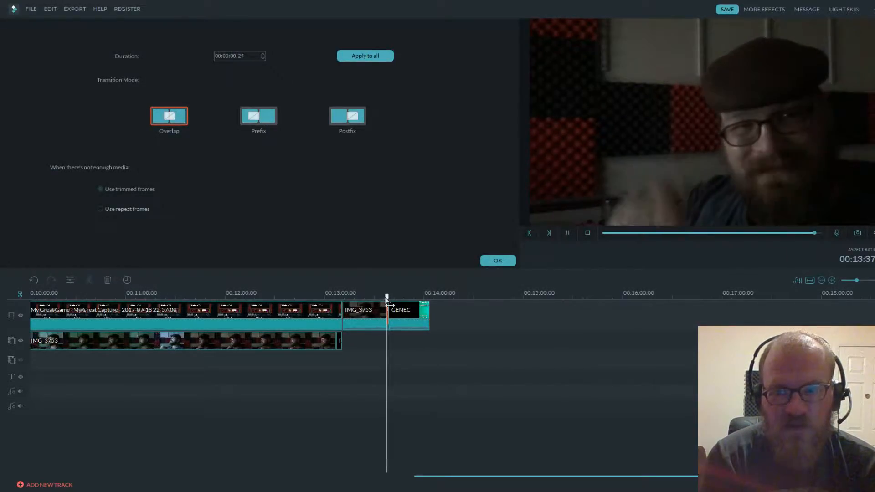
{"action": "key", "text": "space"}
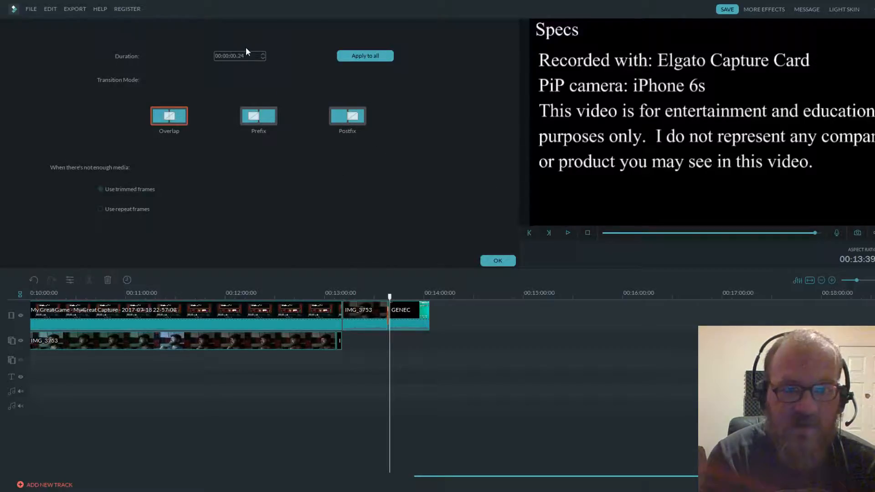
- Lengthen the Dissolve transition's duration to about 2 seconds and preview the join to the end card
{"action": "left_click", "coordinate": [264, 53]}
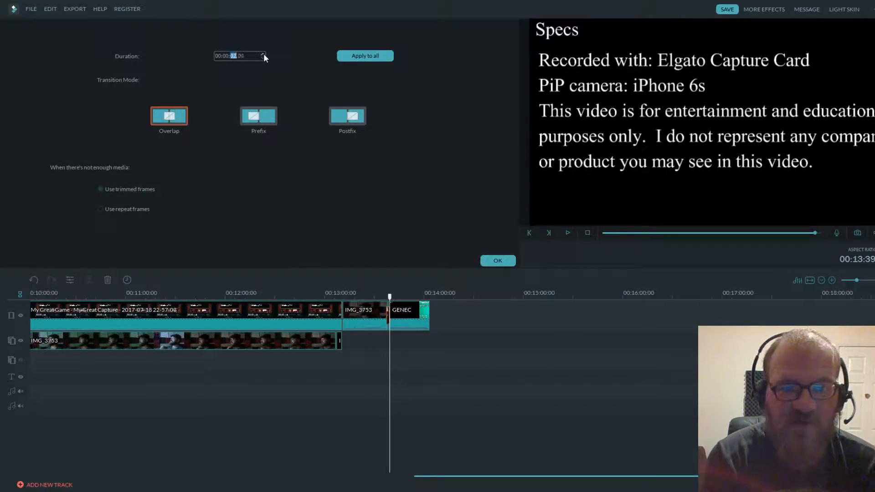
{"action": "left_click", "coordinate": [506, 262]}
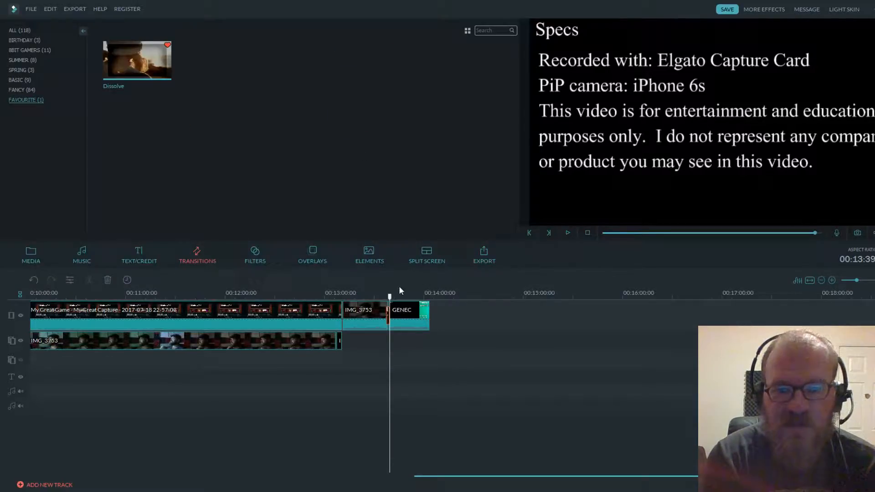
{"action": "left_click_drag", "start_coordinate": [390, 299], "coordinate": [385, 299]}
{"action": "key", "text": "space"}
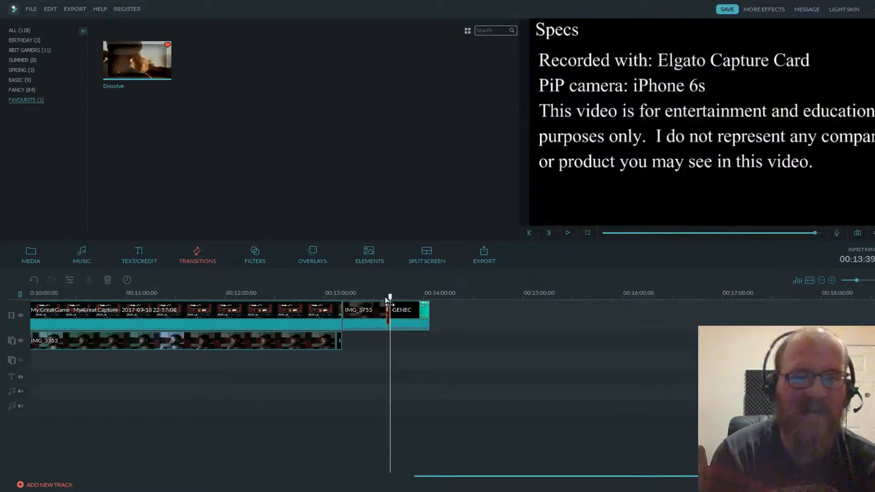
- Clear the timeline by deleting all clips, including the IMG_3753 ending and the GENEC end card
{"action": "left_click_drag", "start_coordinate": [468, 477], "coordinate": [117, 450]}
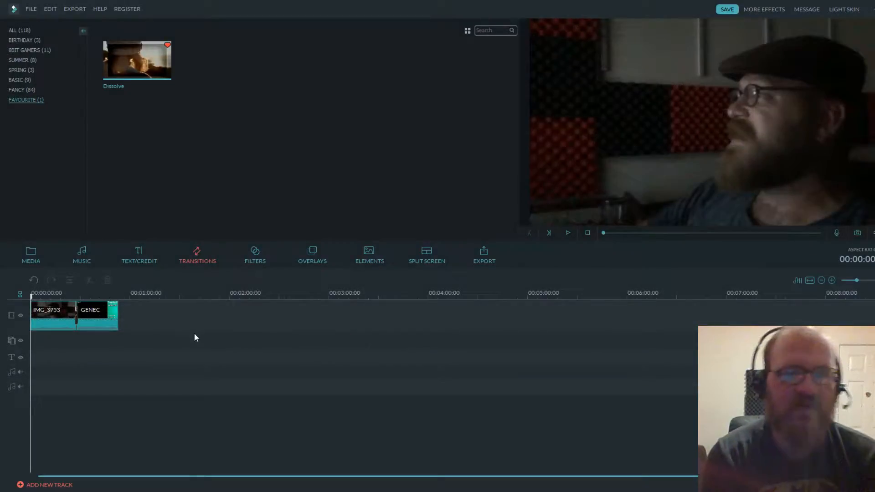
{"action": "left_click_drag", "start_coordinate": [143, 332], "coordinate": [10, 309]}
{"action": "key", "text": "Delete"}
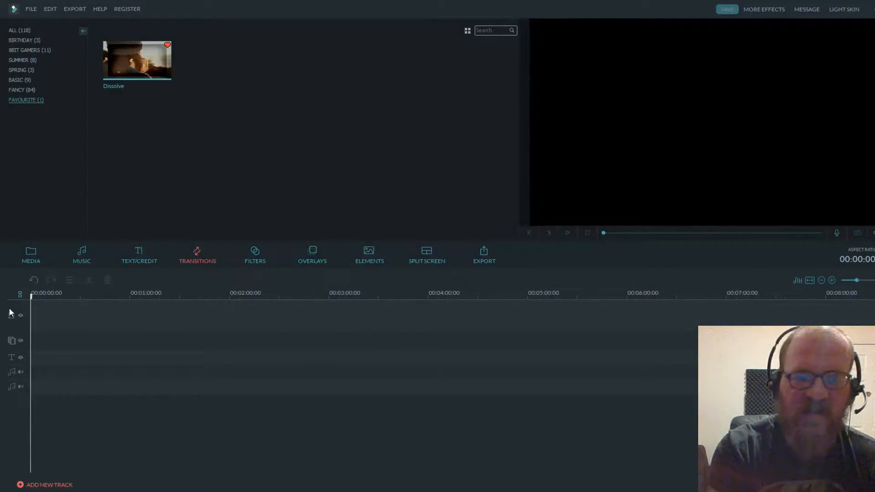
- Place Snapshot_0 at the start of the main track and add the favourite Right Roll title beneath it on the text track
{"action": "left_click", "coordinate": [39, 257]}
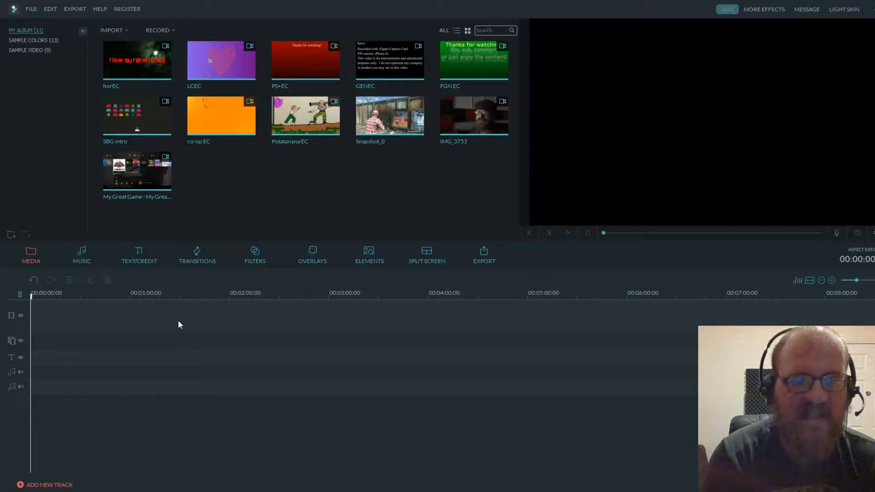
{"action": "mouse_move", "coordinate": [411, 129]}
{"action": "left_mouse_down"}
{"action": "mouse_move", "coordinate": [315, 235]}
{"action": "mouse_move", "coordinate": [119, 318]}
{"action": "left_mouse_up"}
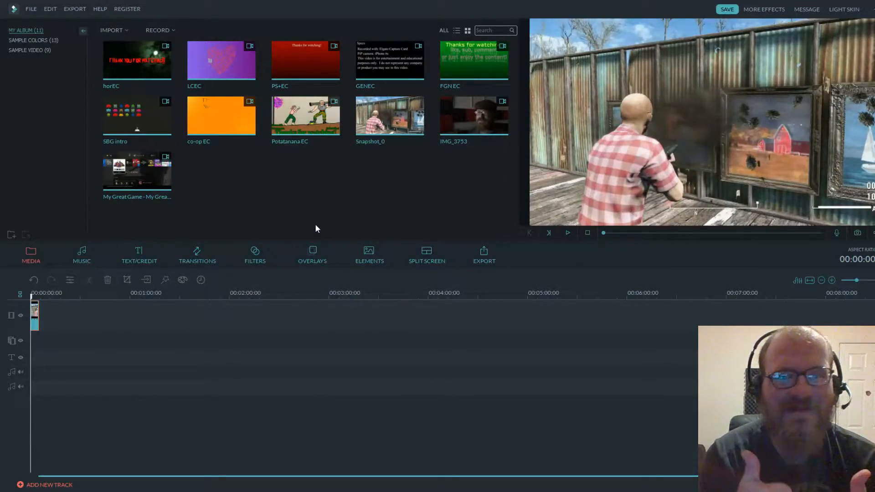
{"action": "left_click", "coordinate": [136, 254]}
{"action": "left_click", "coordinate": [27, 209]}
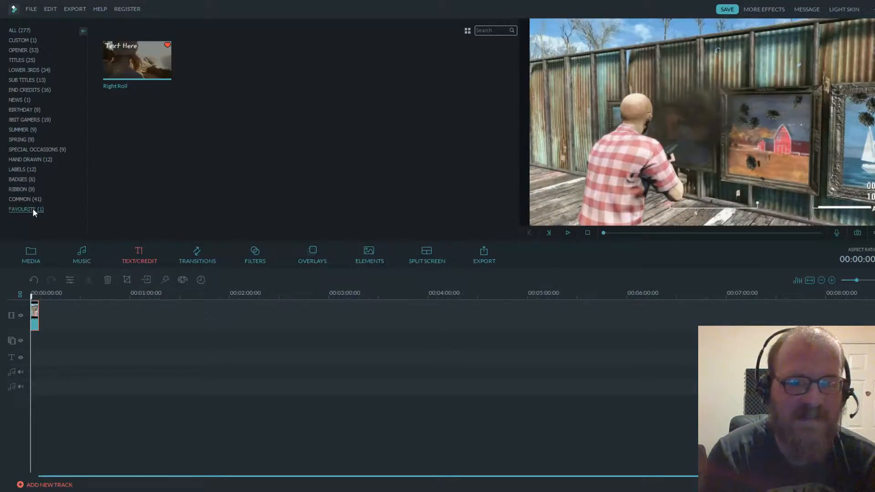
{"action": "left_click_drag", "start_coordinate": [165, 63], "coordinate": [36, 360]}
- Apply Text style 2 to the Right Roll title and set its text colour to red
{"action": "double_click", "coordinate": [35, 360]}
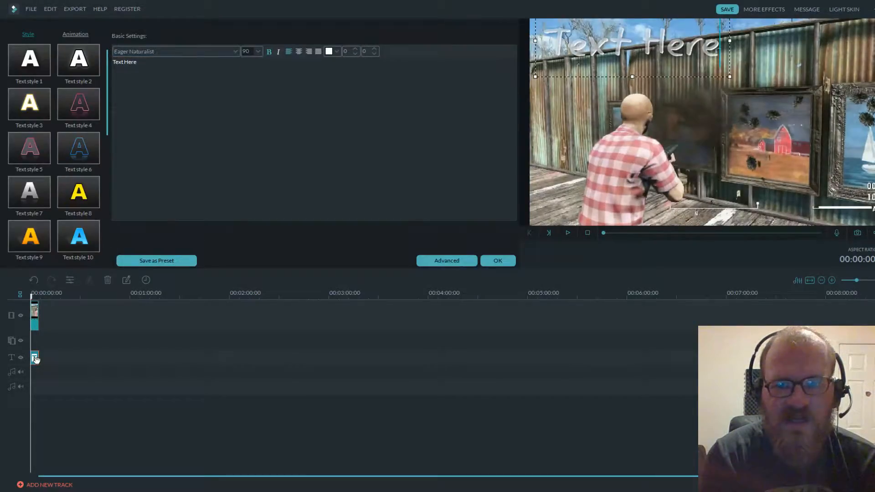
{"action": "left_click", "coordinate": [86, 68]}
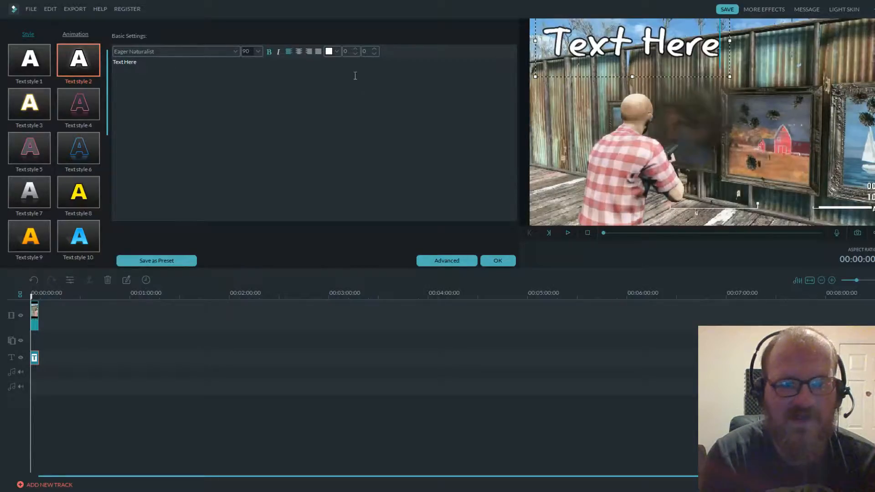
{"action": "left_click", "coordinate": [82, 34]}
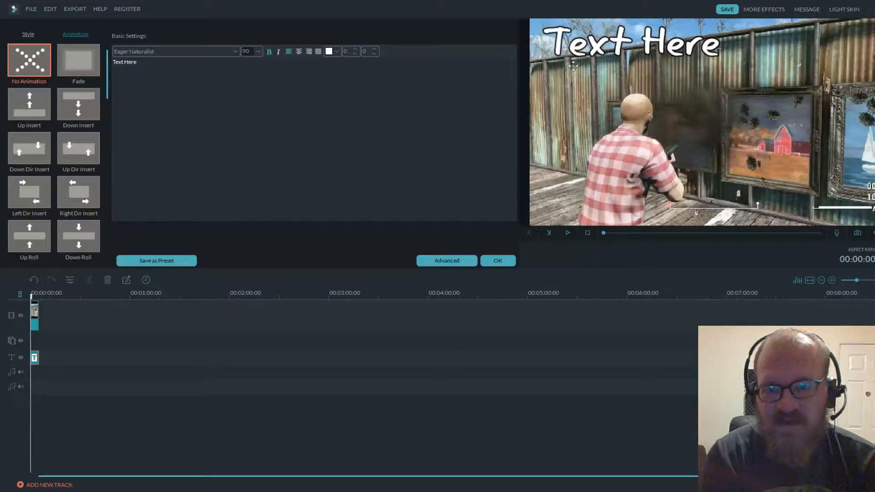
{"action": "left_click", "coordinate": [690, 41]}
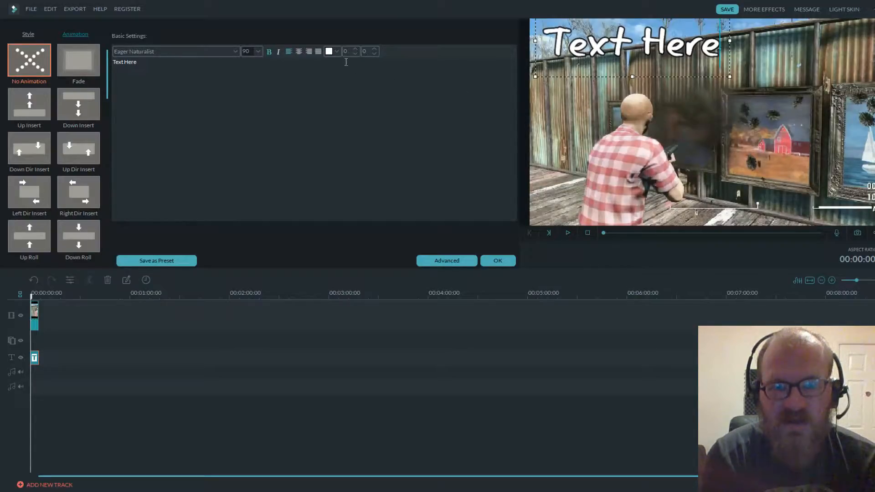
{"action": "left_click", "coordinate": [330, 75]}
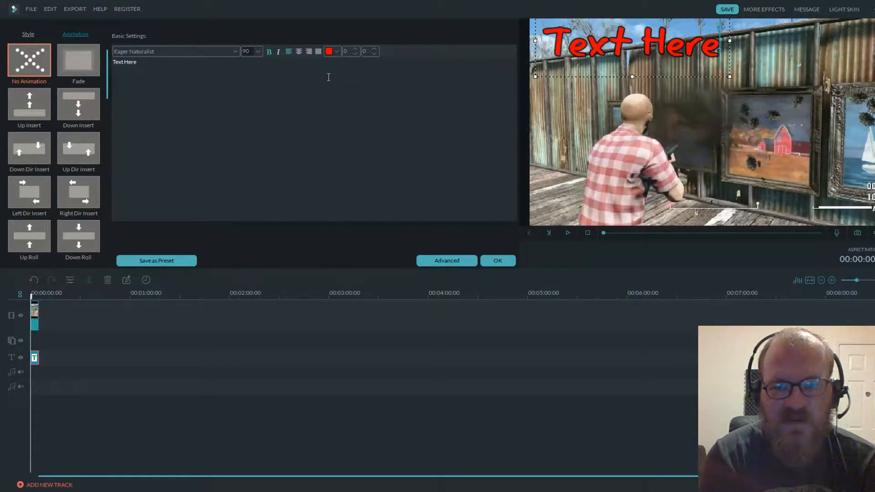
- Replace the title's placeholder text with "He can't hit the broadside of a barn"
{"action": "left_click_drag", "start_coordinate": [138, 66], "coordinate": [80, 68]}
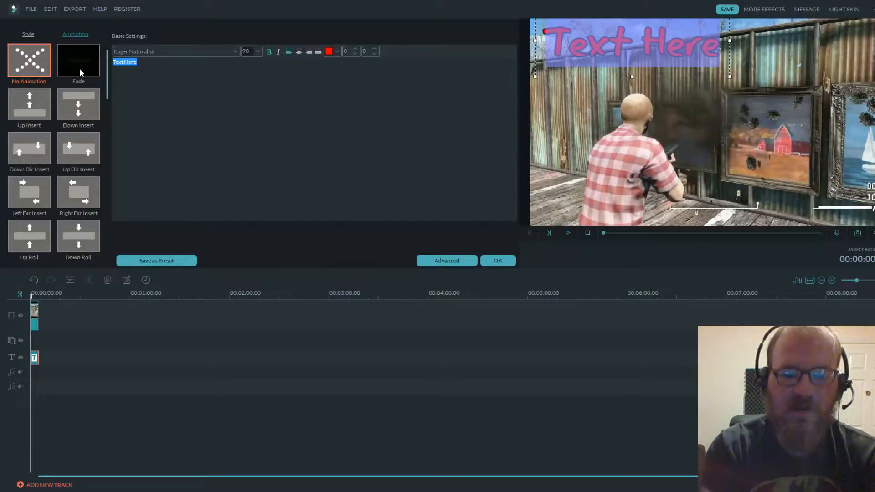
{"action": "type", "text": "He c"}
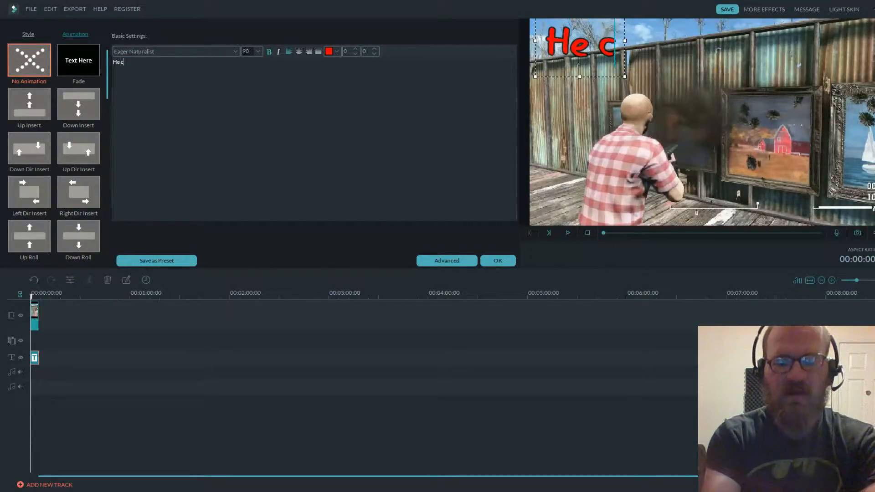
{"action": "type", "text": "an't hit"}
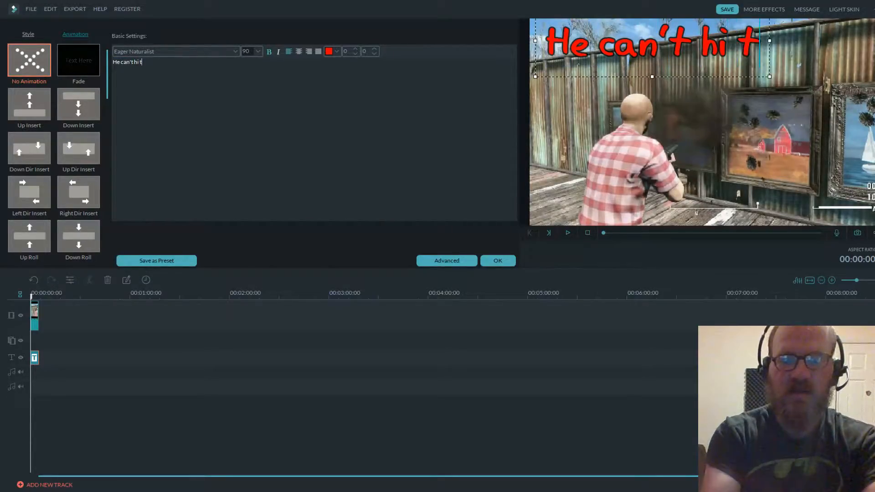
{"action": "type", "text": " the b"}
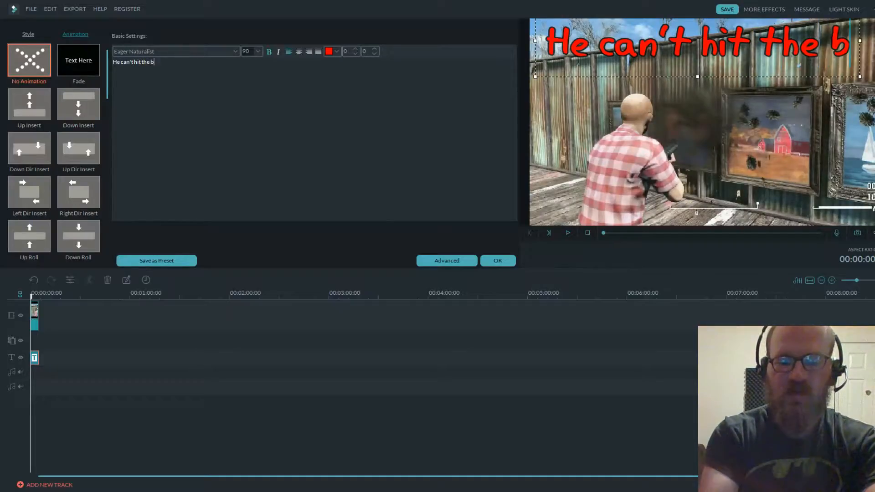
{"action": "type", "text": "roadsie"}
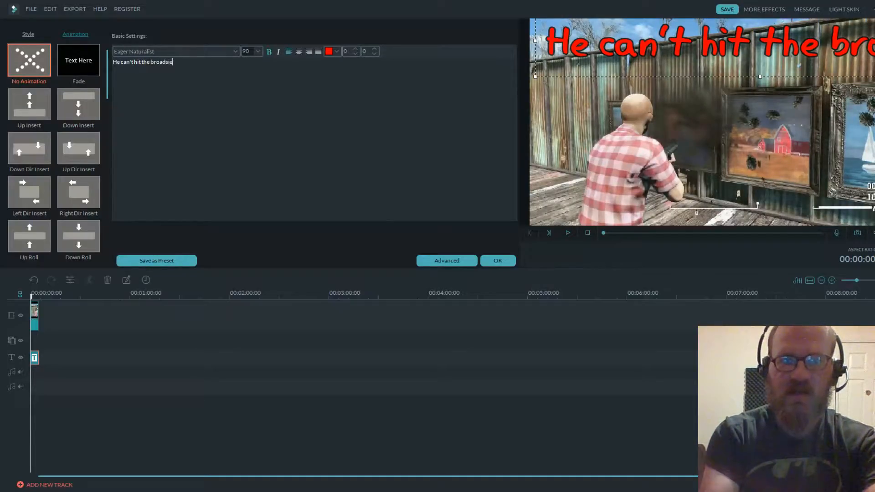
{"action": "key", "text": "BackSpace"}
{"action": "type", "text": "d"}
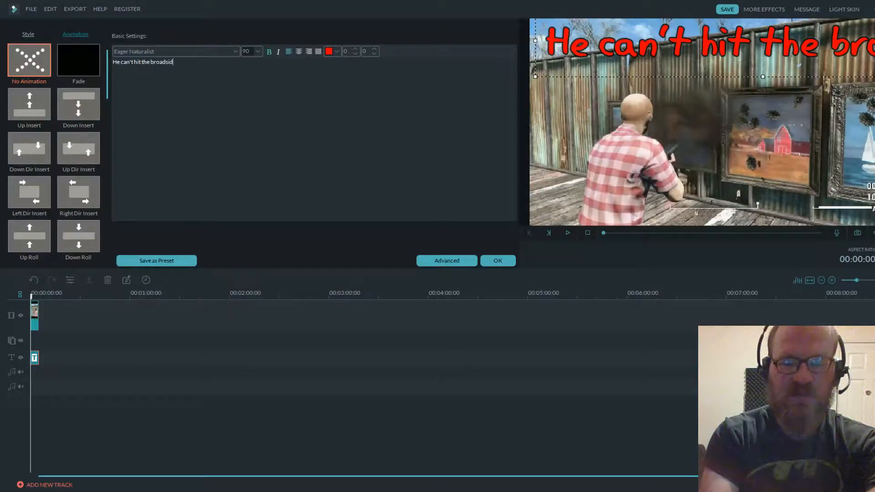
{"action": "type", "text": "e of a "}
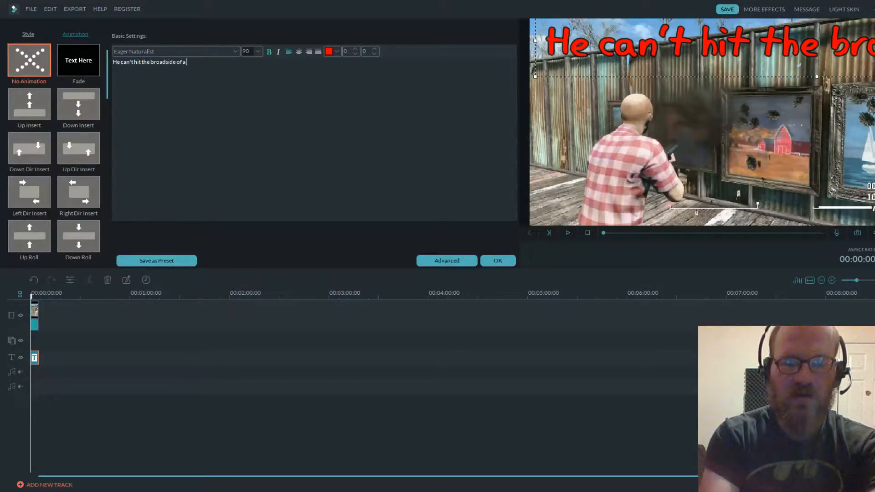
{"action": "type", "text": "barn"}
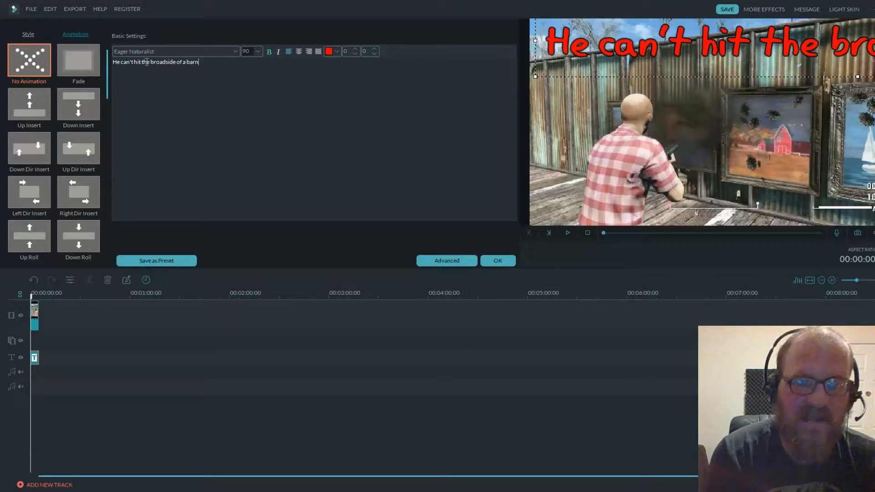
- Try splitting the title into three lines, breaking before "broadside" and "barn", and remove the leading spaces
{"action": "key", "text": "Return"}
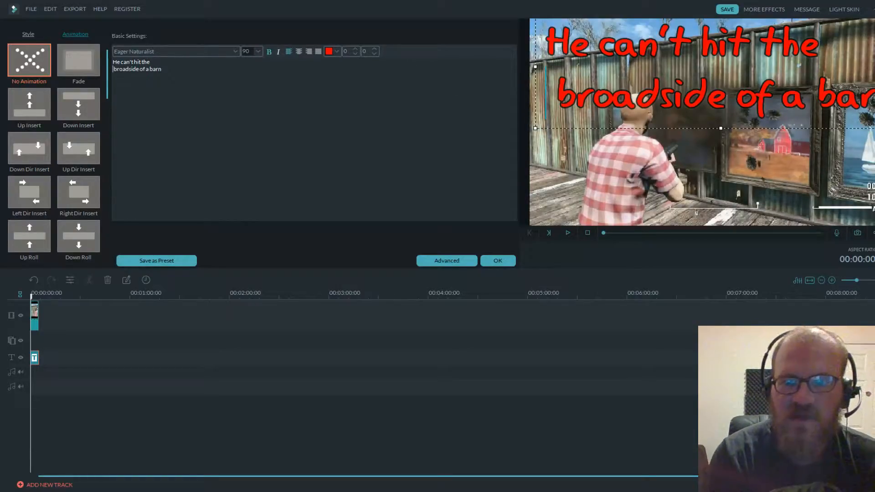
{"action": "left_click", "coordinate": [149, 70]}
{"action": "key", "text": "Return"}
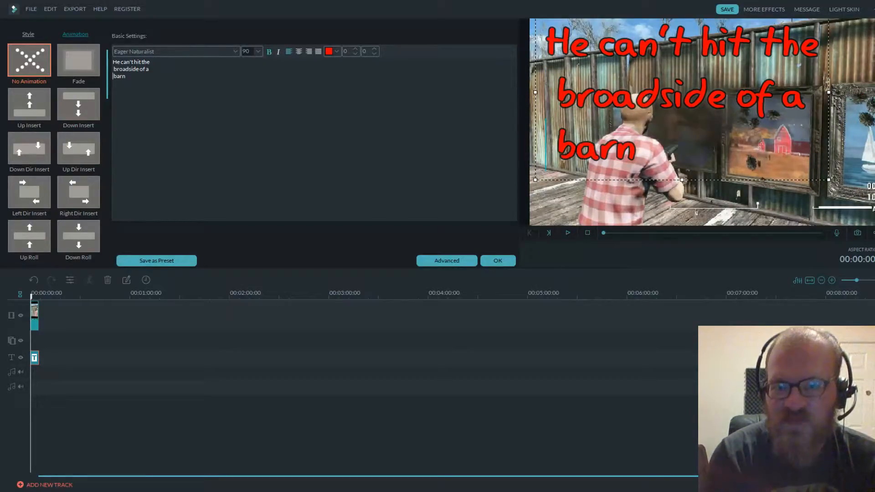
{"action": "left_click", "coordinate": [556, 95]}
{"action": "key", "text": "BackSpace"}
{"action": "left_click", "coordinate": [559, 146]}
{"action": "key", "text": "BackSpace"}
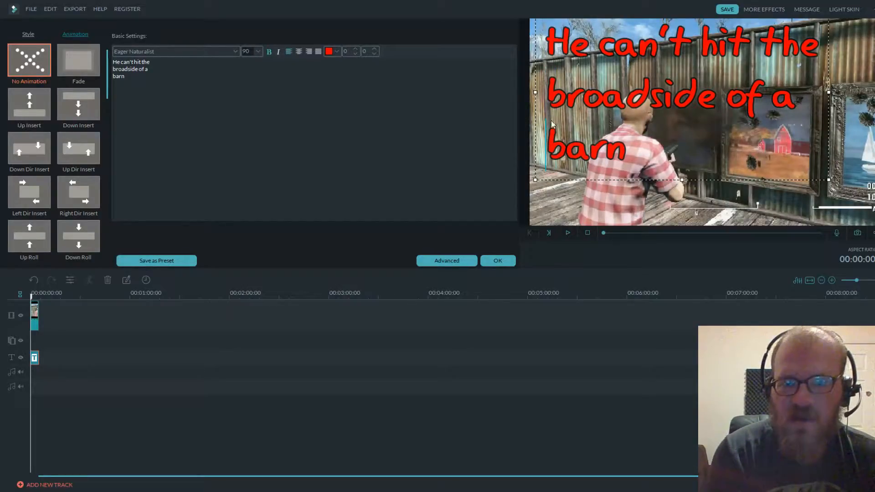
- Remove both line breaks to rejoin the title text into a single line
{"action": "left_click", "coordinate": [549, 98]}
{"action": "key", "text": "BackSpace"}
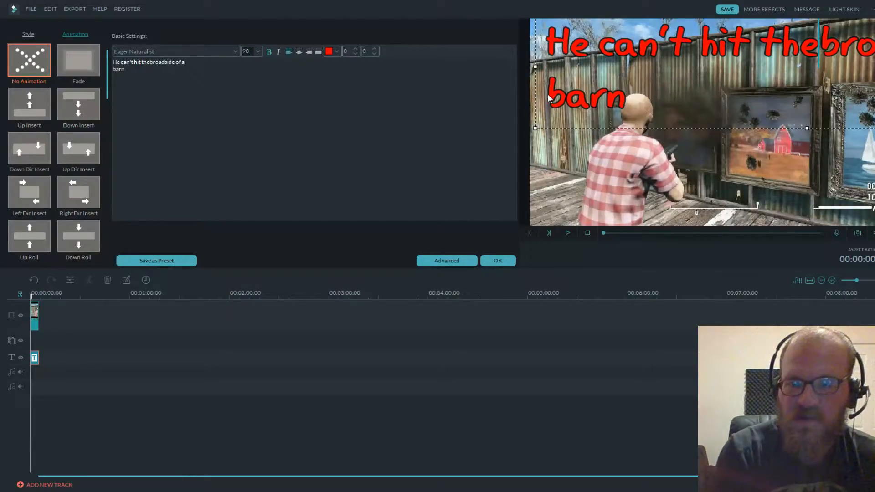
{"action": "left_click", "coordinate": [548, 105]}
{"action": "key", "text": "BackSpace"}
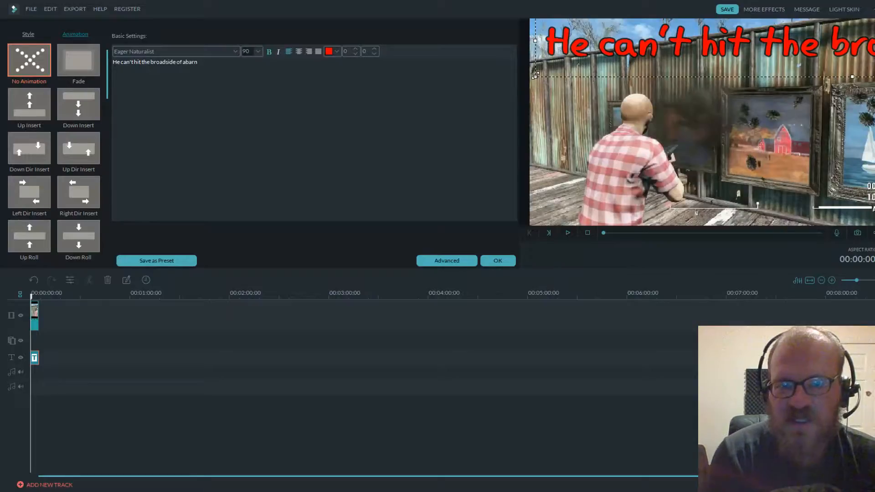
- Shrink the one-line title to about the frame's width, move it to mid-height over the snapshot, and apply the edits
{"action": "left_click_drag", "start_coordinate": [536, 74], "coordinate": [787, 81]}
{"action": "left_click_drag", "start_coordinate": [842, 58], "coordinate": [575, 70]}
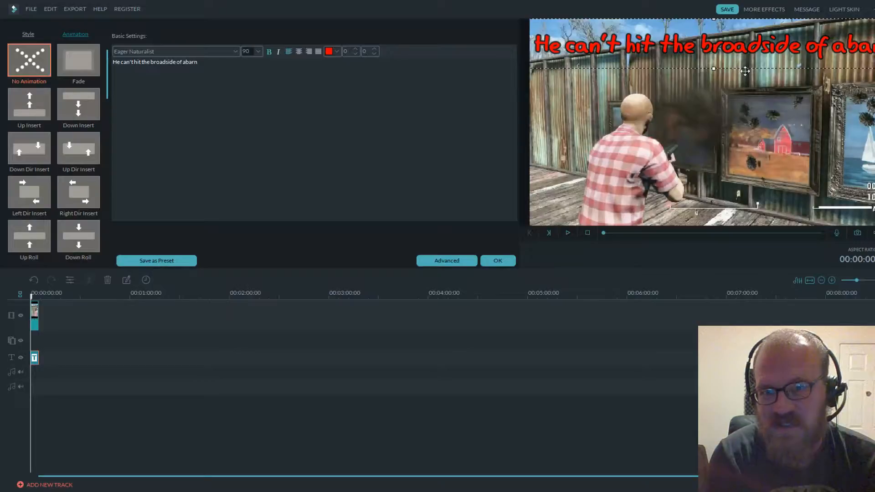
{"action": "left_click_drag", "start_coordinate": [747, 70], "coordinate": [749, 148]}
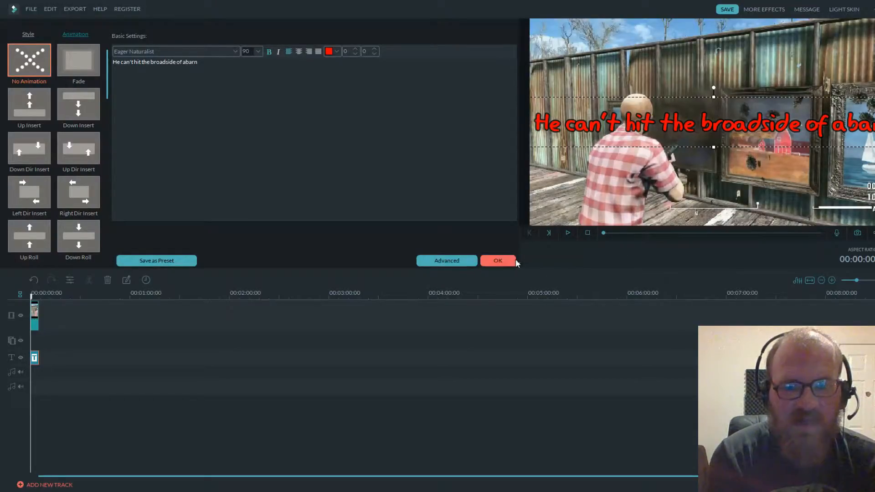
{"action": "left_click", "coordinate": [498, 261]}
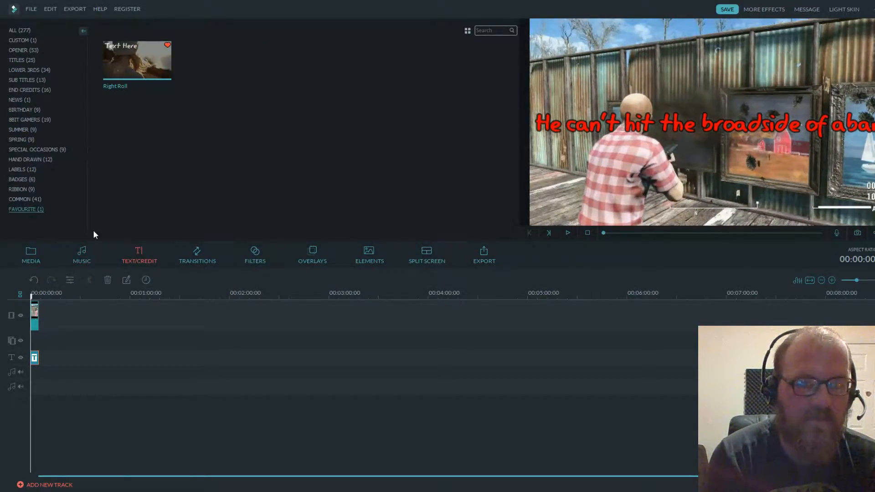
- Add the custom Subtitle guy title to the start of the text track
{"action": "left_click", "coordinate": [21, 199]}
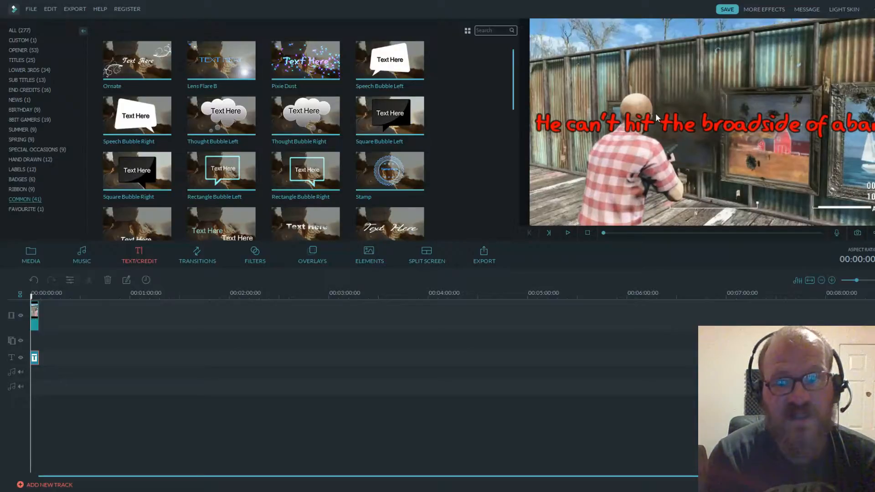
{"action": "left_click", "coordinate": [25, 39]}
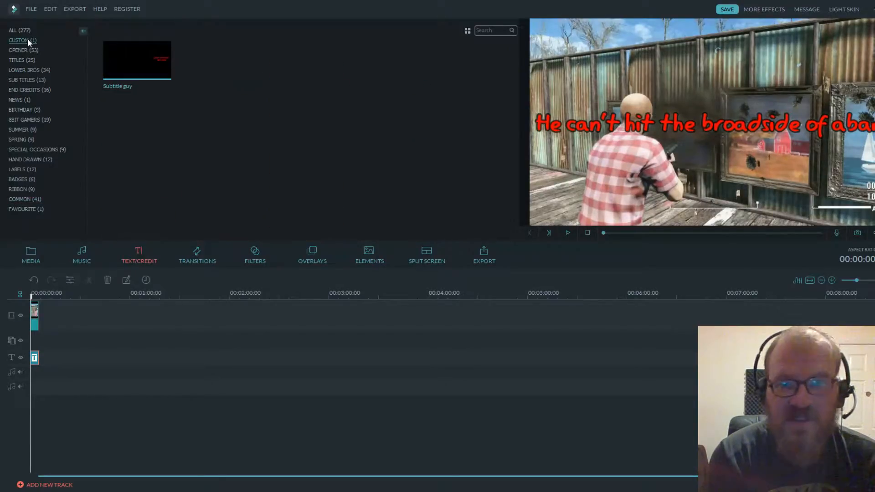
{"action": "left_click_drag", "start_coordinate": [157, 76], "coordinate": [36, 346]}
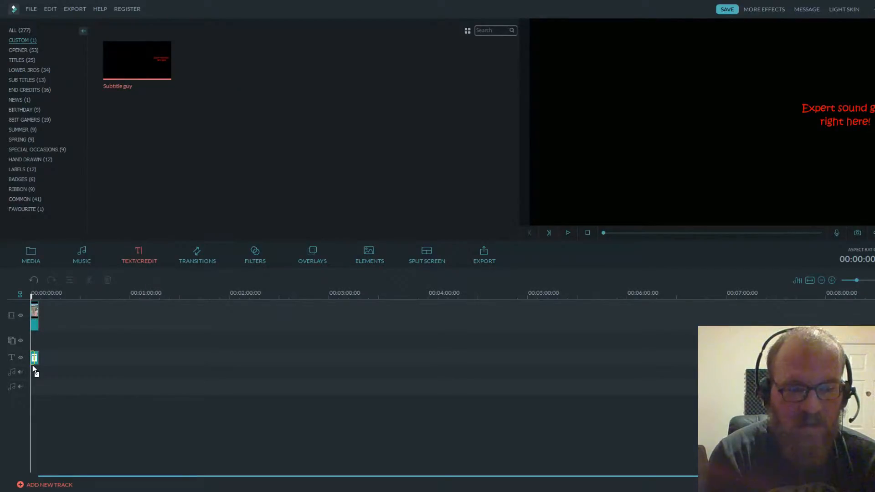
{"action": "left_click_drag", "start_coordinate": [33, 378], "coordinate": [33, 376]}
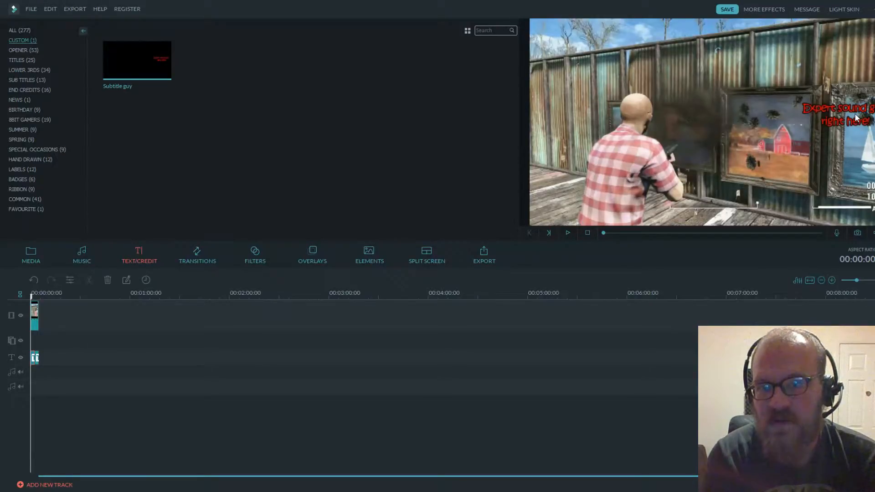
- Enlarge the "Expert sound guy right here!" title, move it near the middle of the frame, and apply the edits
{"action": "double_click", "coordinate": [845, 124]}
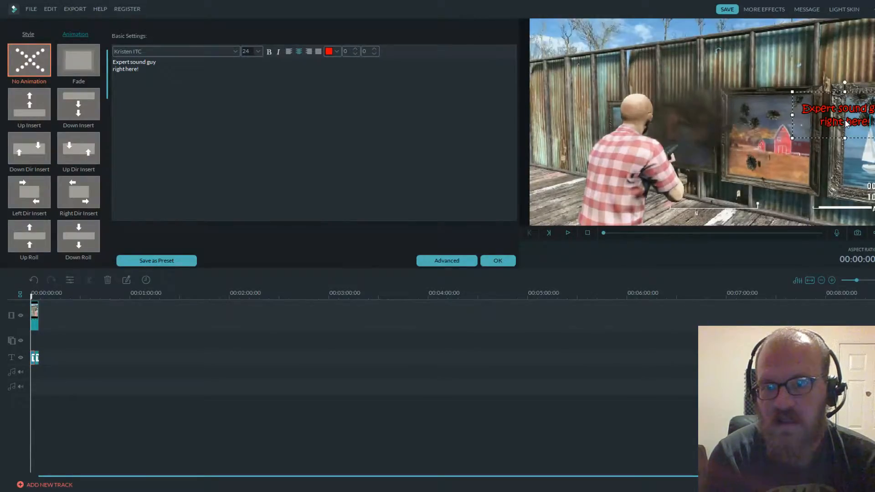
{"action": "left_click_drag", "start_coordinate": [859, 140], "coordinate": [828, 141]}
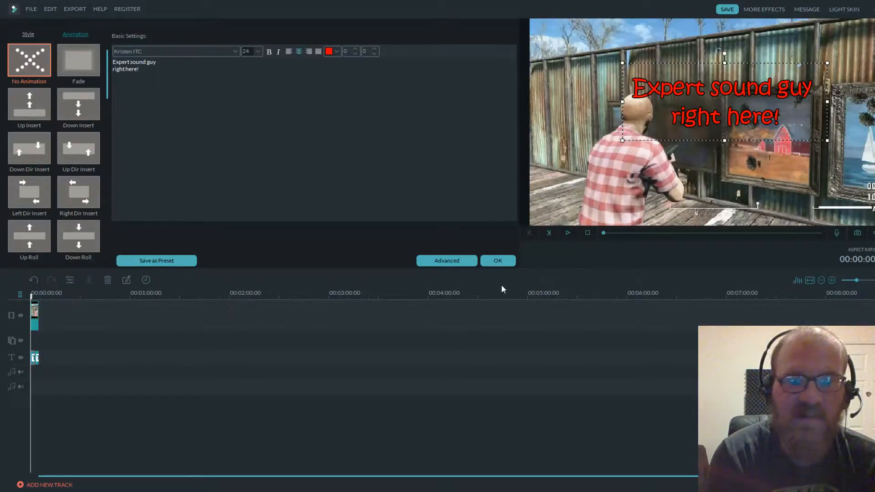
{"action": "left_click", "coordinate": [501, 264]}
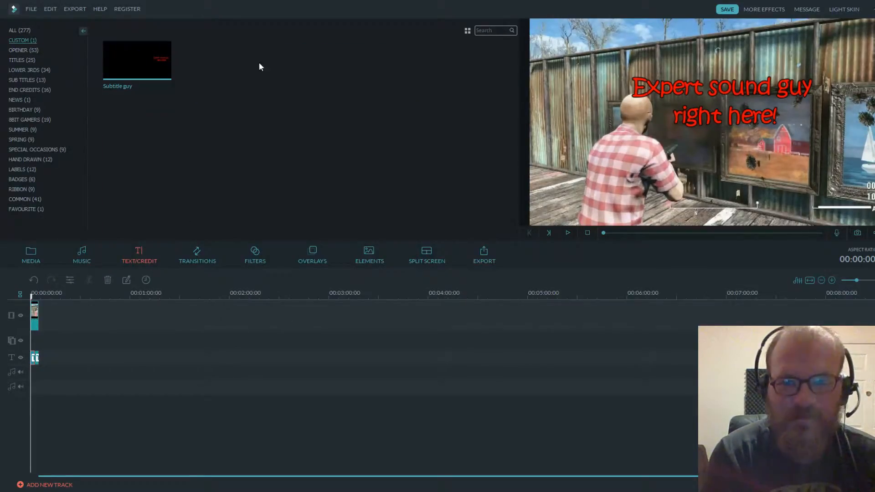
- Preview the Opener 1, Opener 2 and Spring Pack Title 3 text templates
{"action": "left_click", "coordinate": [24, 51]}
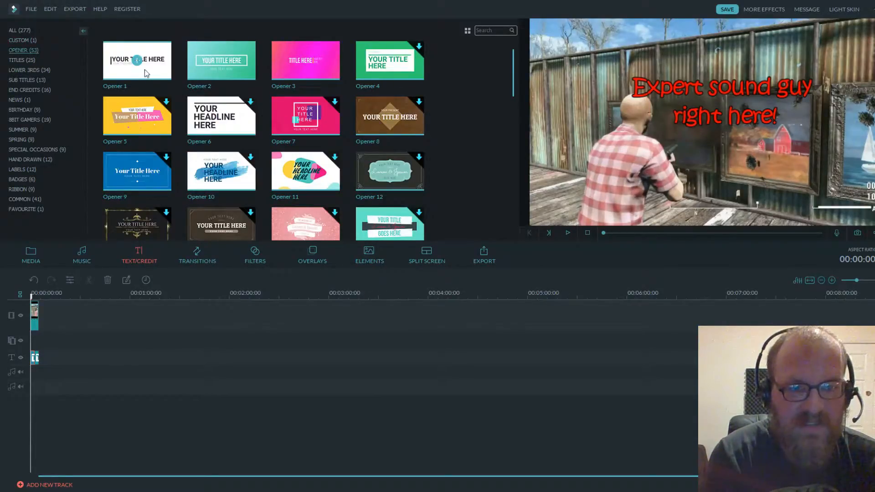
{"action": "left_click", "coordinate": [156, 77]}
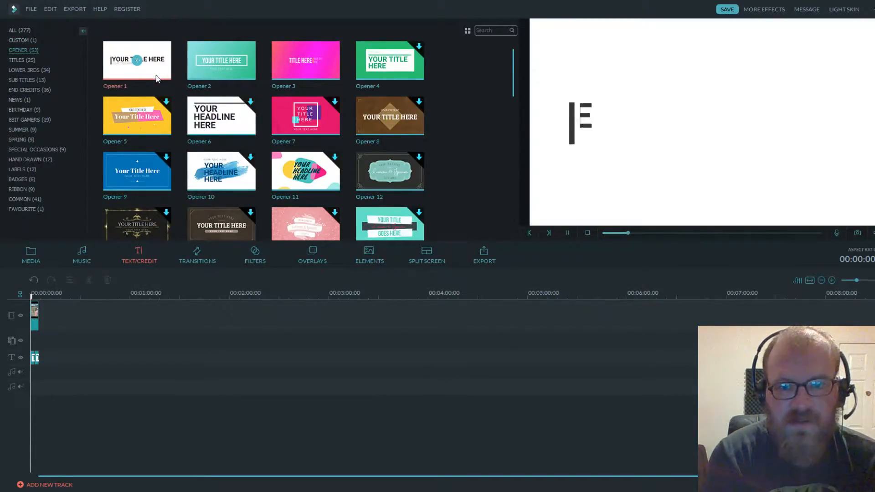
{"action": "left_click", "coordinate": [247, 60]}
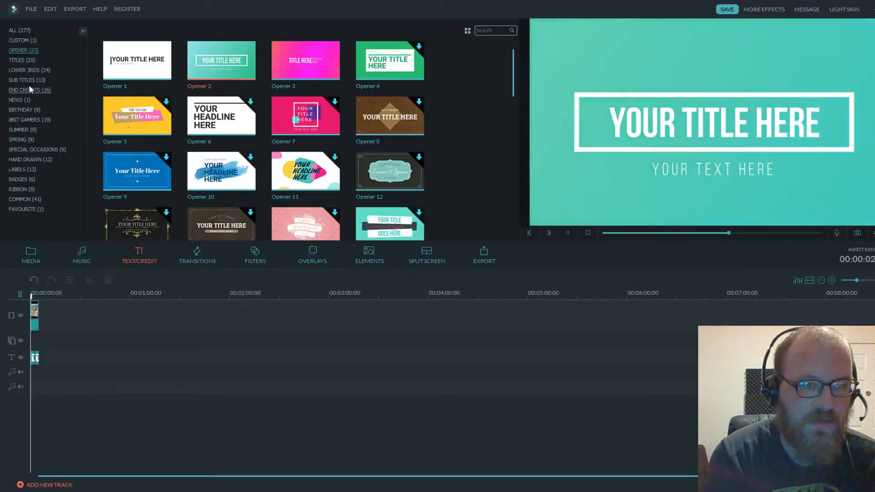
{"action": "left_click", "coordinate": [18, 139]}
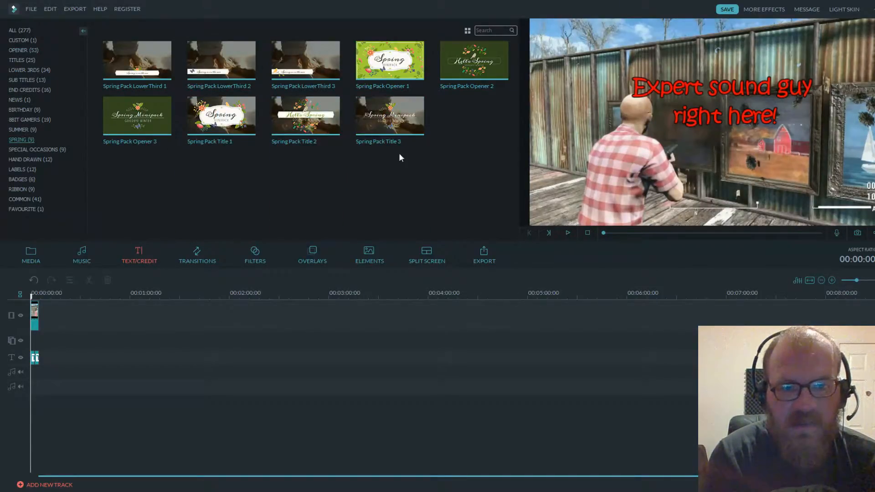
{"action": "left_click", "coordinate": [416, 106]}
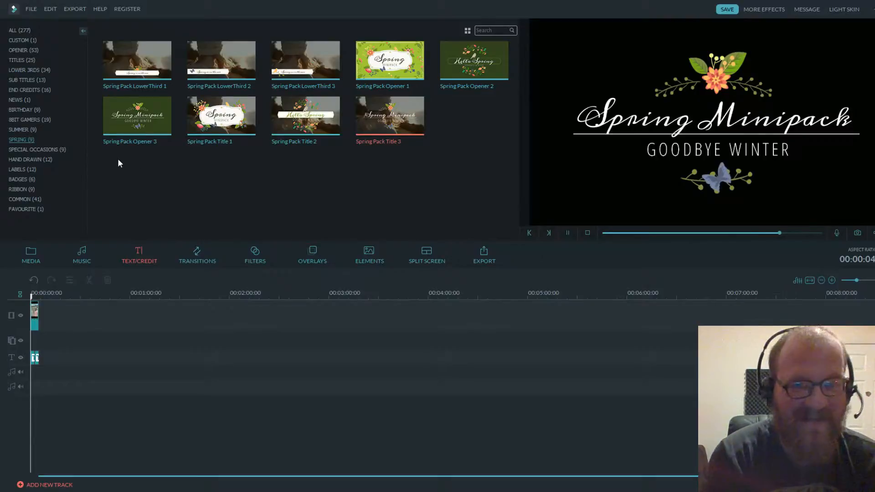
- Preview the subtitle templates Subtitles 1, Subtitle 5, Subtitle 4 and Subtitle 3
{"action": "left_click", "coordinate": [29, 79]}
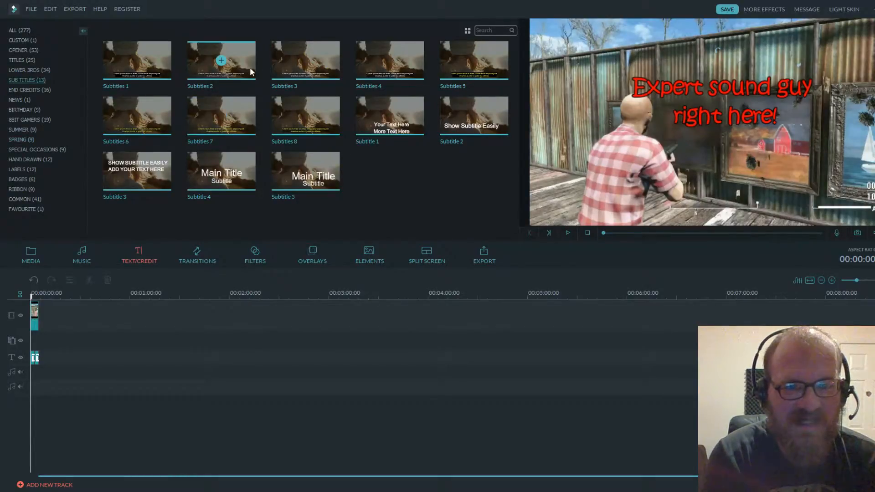
{"action": "left_click", "coordinate": [151, 75]}
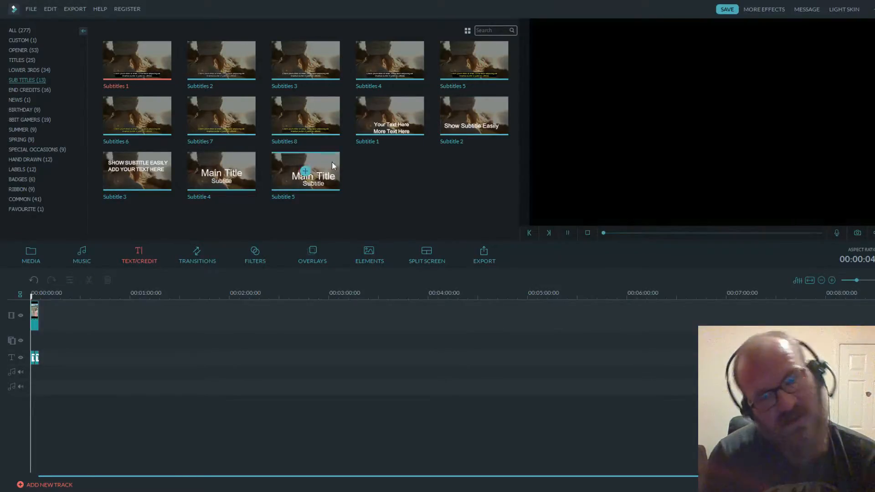
{"action": "left_click", "coordinate": [337, 181]}
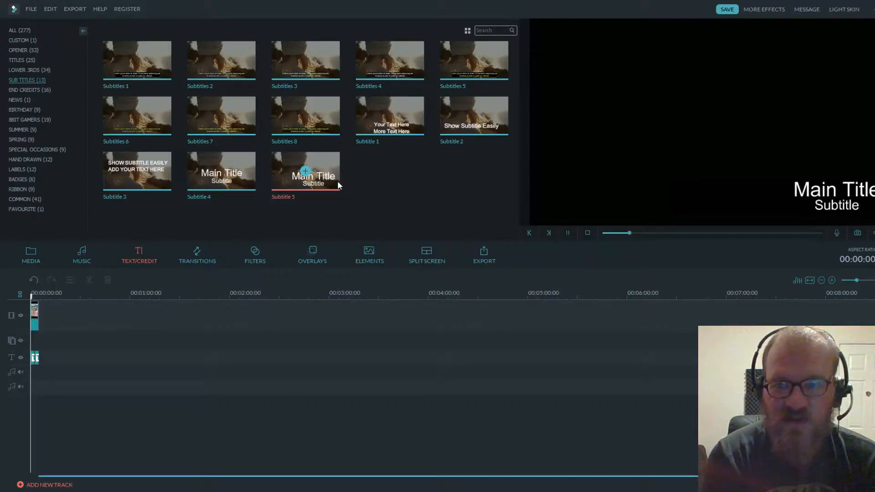
{"action": "left_click", "coordinate": [250, 174]}
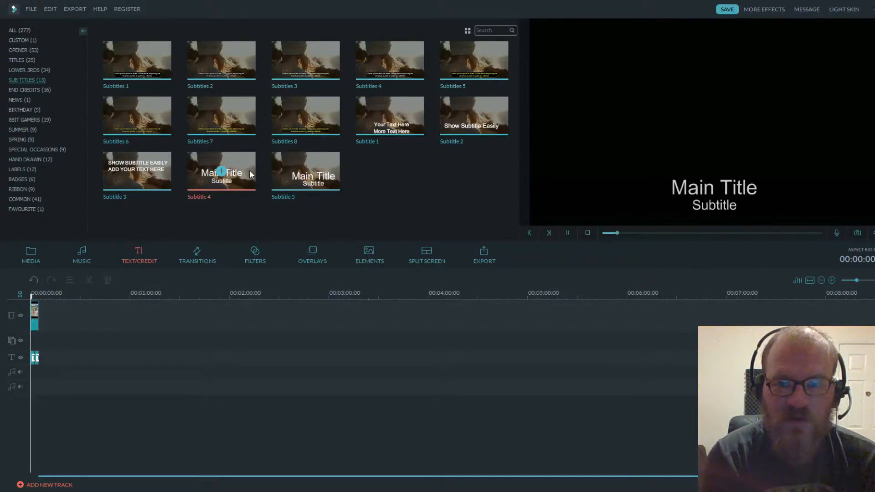
{"action": "left_click", "coordinate": [163, 170]}
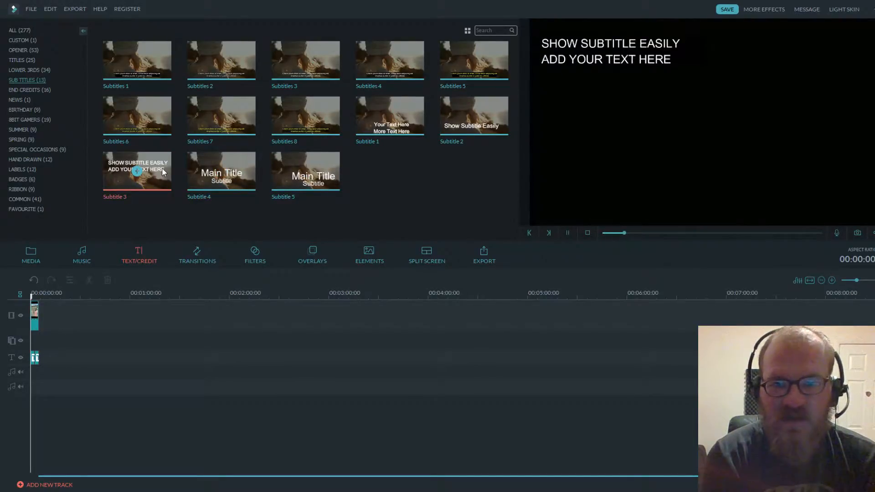
- Preview the end credit templates Credits 1 and Credit 4
{"action": "left_click", "coordinate": [28, 90]}
{"action": "left_click", "coordinate": [159, 66]}
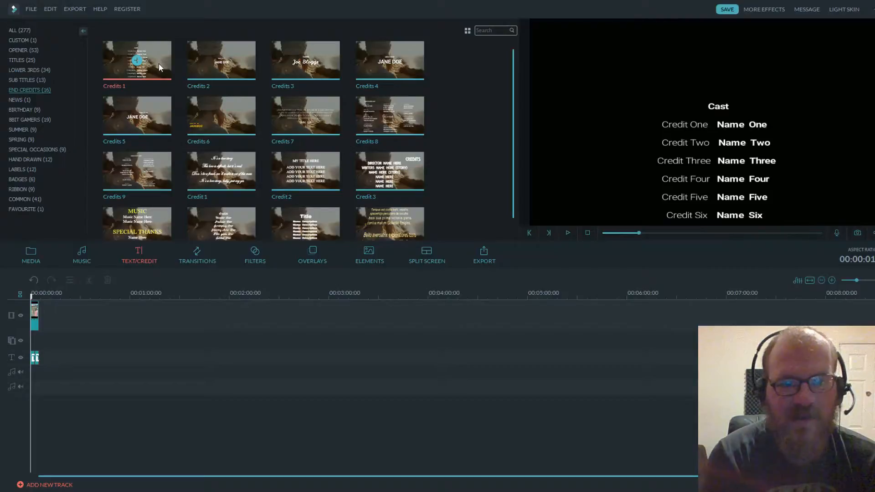
{"action": "left_click", "coordinate": [154, 216]}
{"action": "key", "text": "space"}
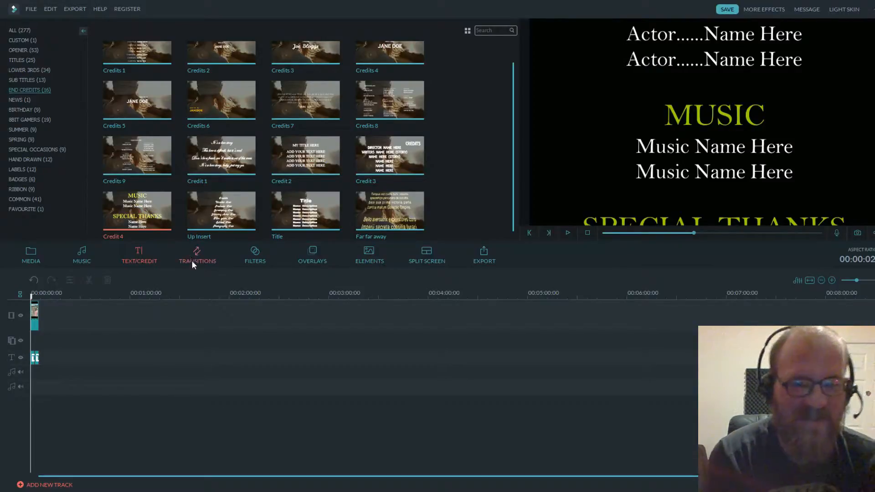
- Delete the thumbnail snapshot and its title clip from the timeline
{"action": "left_click", "coordinate": [34, 358]}
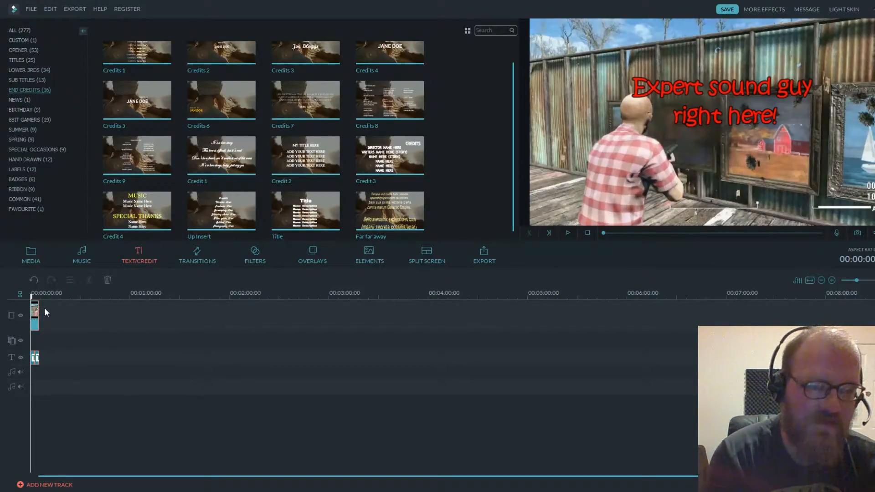
{"action": "key", "text": "Delete"}
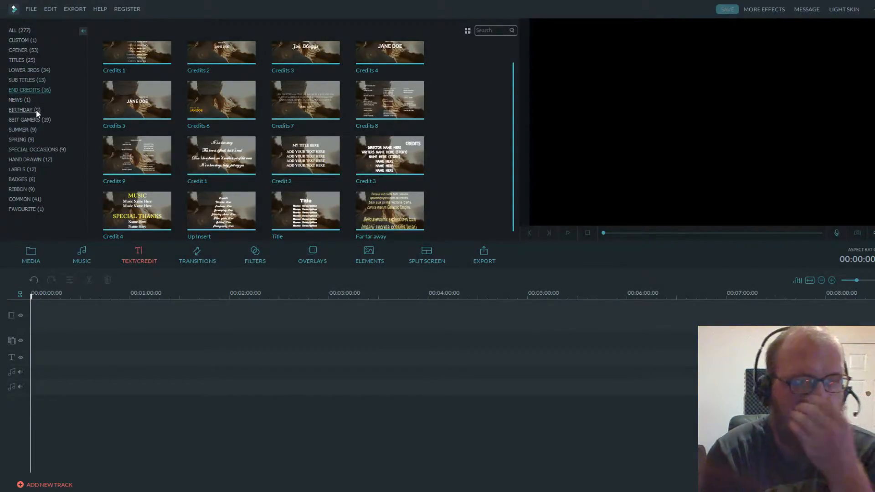
- Add the song If I Had a Chicken from My Music to the timeline start and set its volume to 30
{"action": "left_click", "coordinate": [85, 258]}
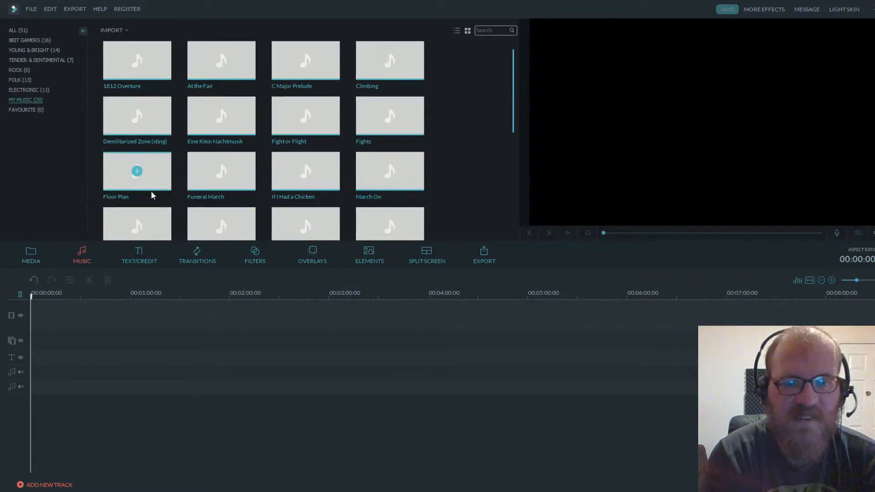
{"action": "left_click_drag", "start_coordinate": [511, 115], "coordinate": [516, 183]}
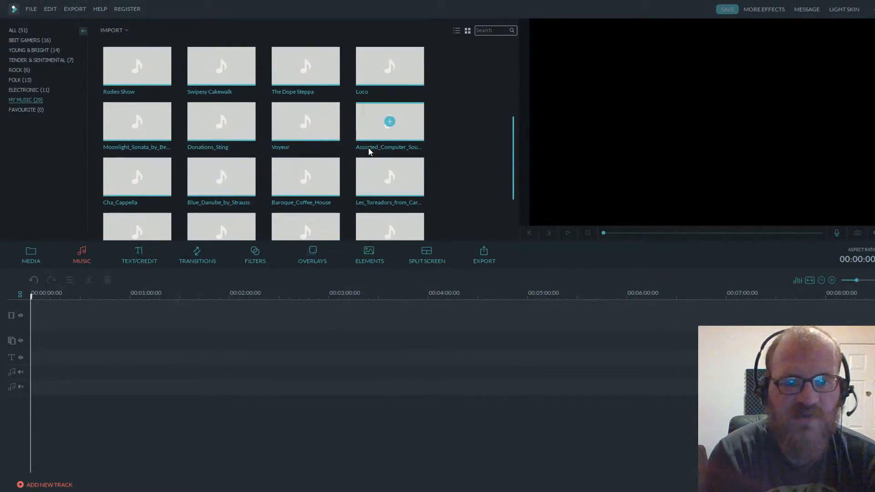
{"action": "left_click_drag", "start_coordinate": [514, 147], "coordinate": [515, 70]}
{"action": "left_click", "coordinate": [335, 153]}
{"action": "left_click_drag", "start_coordinate": [185, 272], "coordinate": [31, 338]}
{"action": "key", "text": "space"}
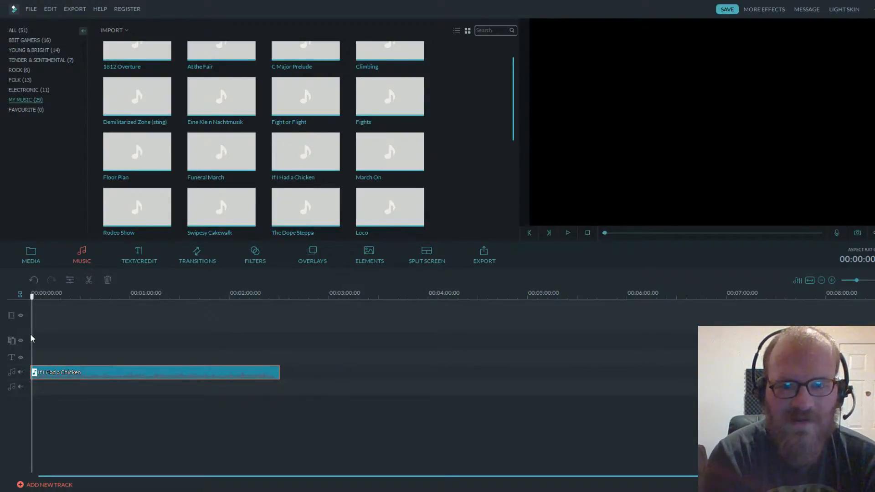
{"action": "double_click", "coordinate": [214, 372]}
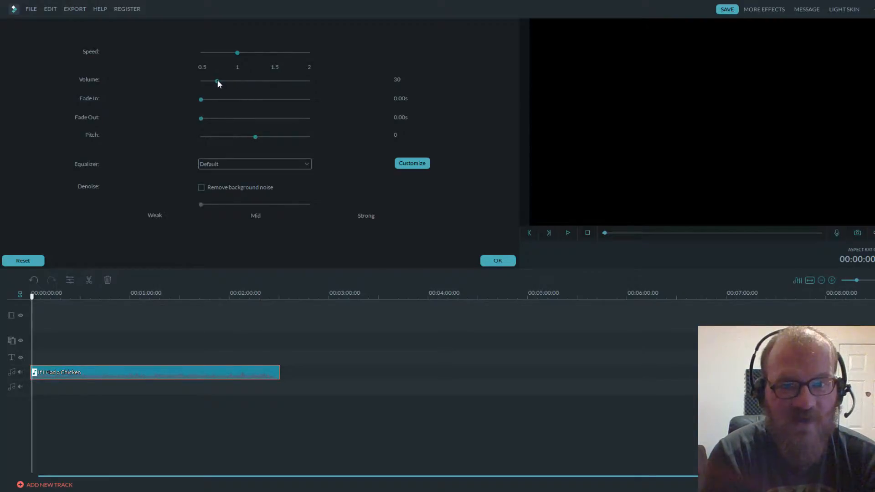
{"action": "left_click", "coordinate": [504, 261]}
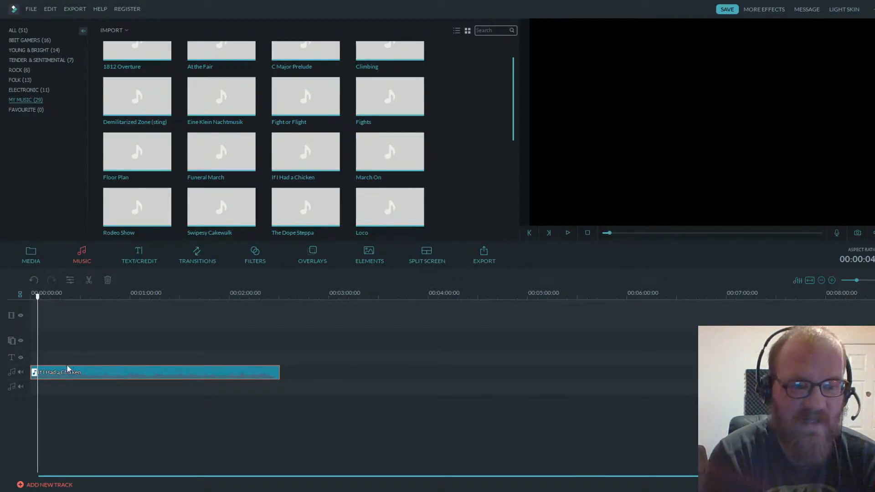
- Cut the section between about 4 and 18 seconds out of the music clip and close the gap
{"action": "left_click", "coordinate": [88, 281]}
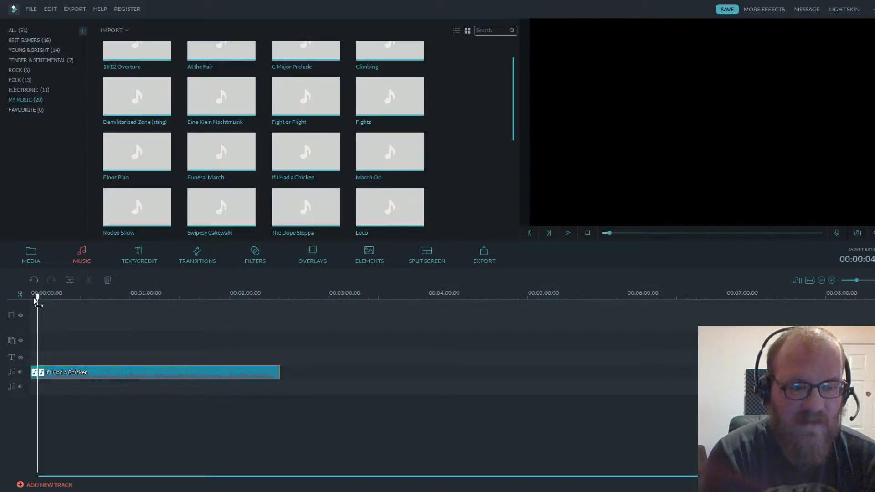
{"action": "left_click_drag", "start_coordinate": [38, 299], "coordinate": [61, 308]}
{"action": "left_click", "coordinate": [89, 281]}
{"action": "left_click", "coordinate": [53, 378]}
{"action": "key", "text": "Delete"}
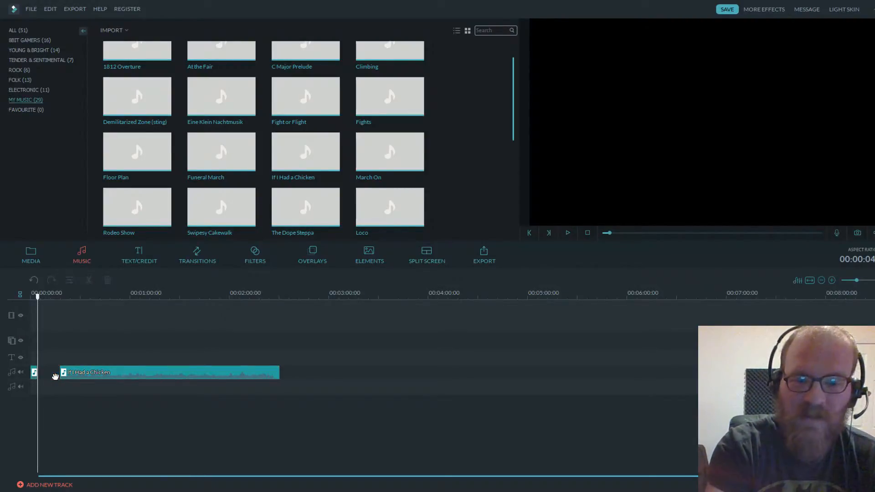
{"action": "left_click_drag", "start_coordinate": [72, 377], "coordinate": [54, 372]}
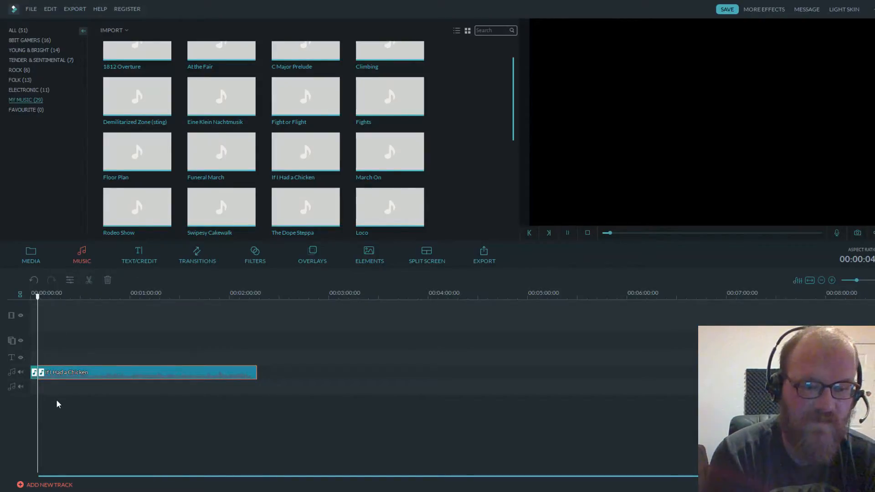
- Play the music across the cut, and replace the short opening piece with the remaining clip at the start of the timeline
{"action": "key", "text": "space"}
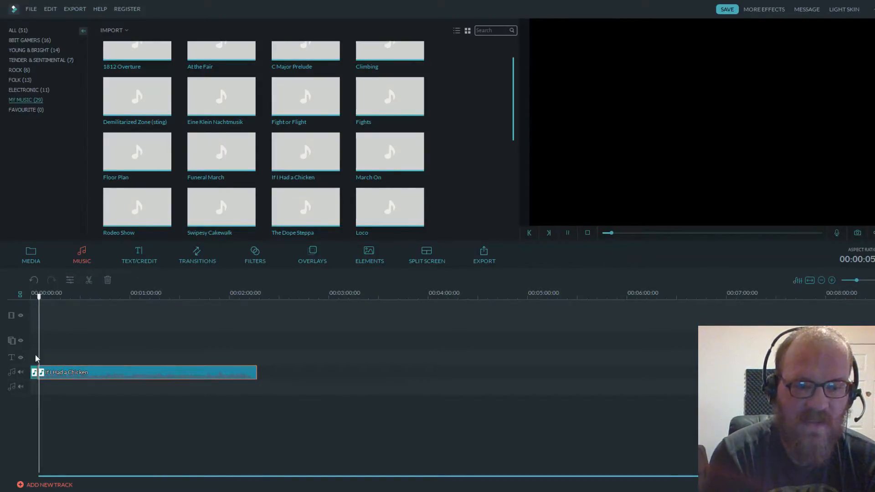
{"action": "left_click", "coordinate": [41, 298]}
{"action": "key", "text": "space"}
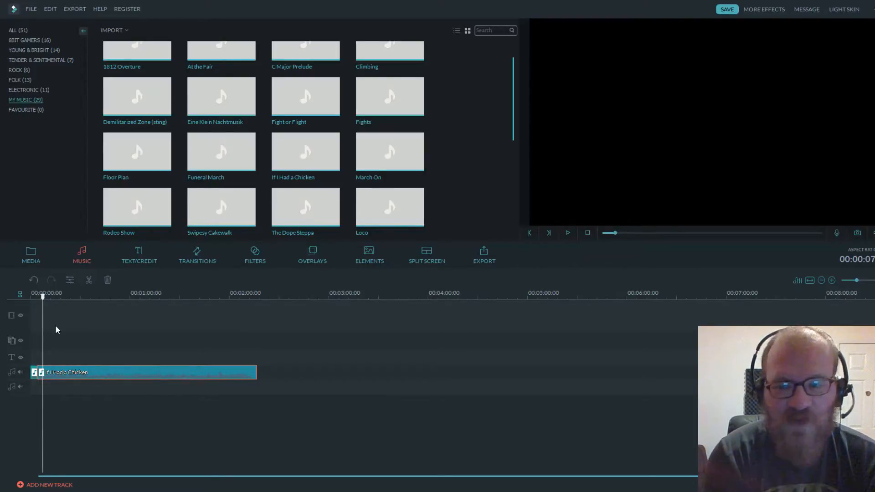
{"action": "left_click_drag", "start_coordinate": [91, 376], "coordinate": [87, 376]}
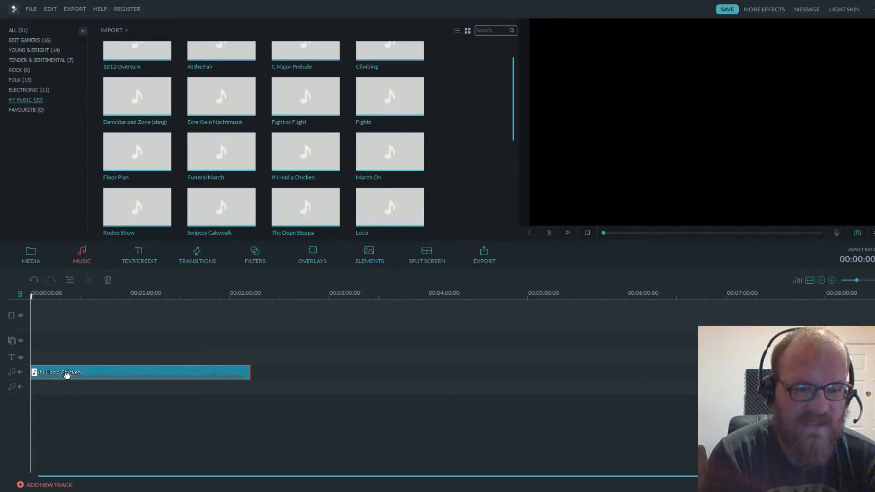
- Set the music clip's fade-in to 1.00 s and play its beginning
{"action": "double_click", "coordinate": [72, 375]}
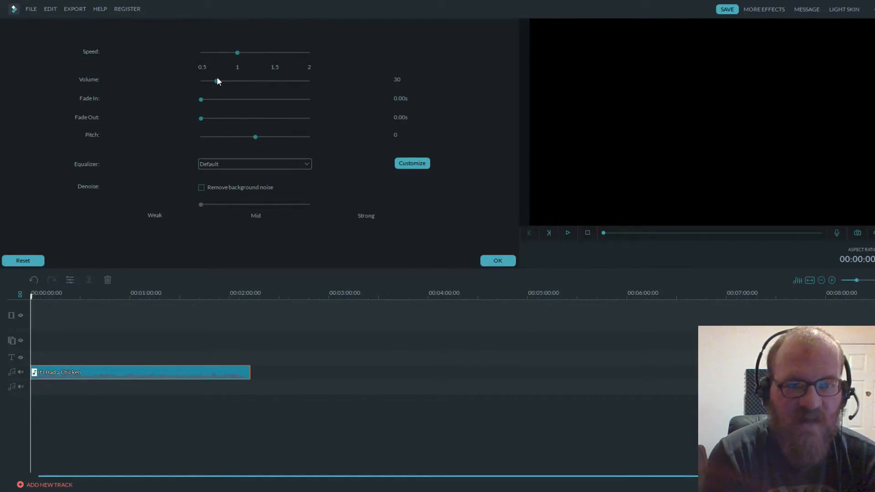
{"action": "left_click_drag", "start_coordinate": [217, 81], "coordinate": [154, 103]}
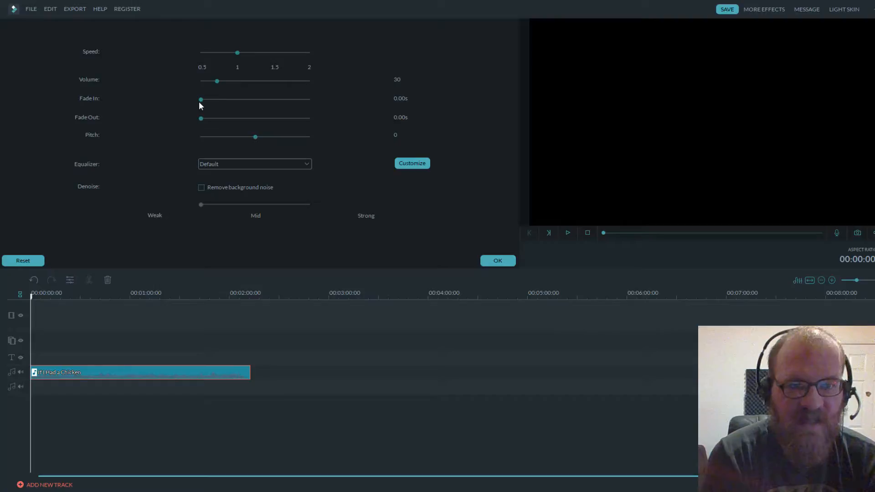
{"action": "left_click_drag", "start_coordinate": [216, 103], "coordinate": [219, 103]}
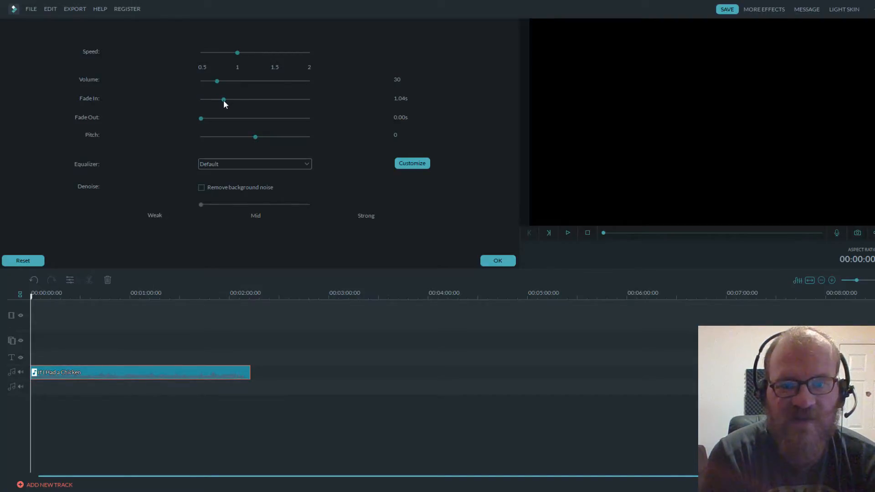
{"action": "left_click_drag", "start_coordinate": [222, 101], "coordinate": [224, 101]}
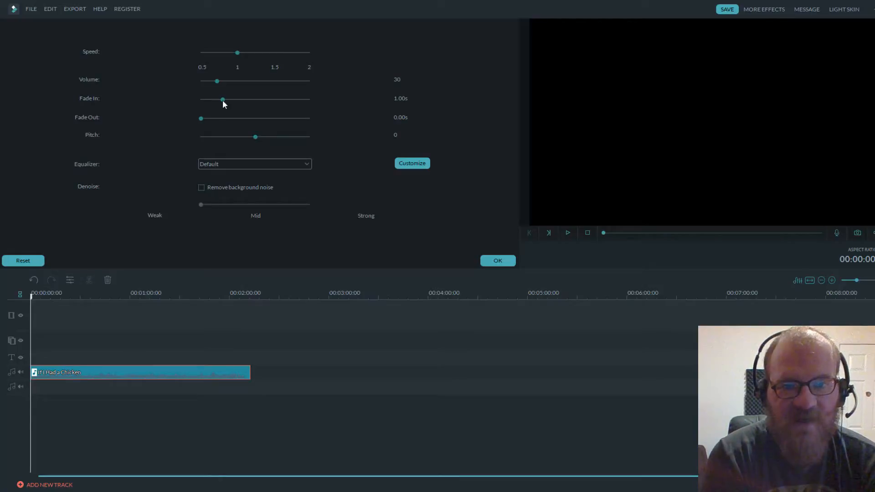
{"action": "key", "text": "space"}
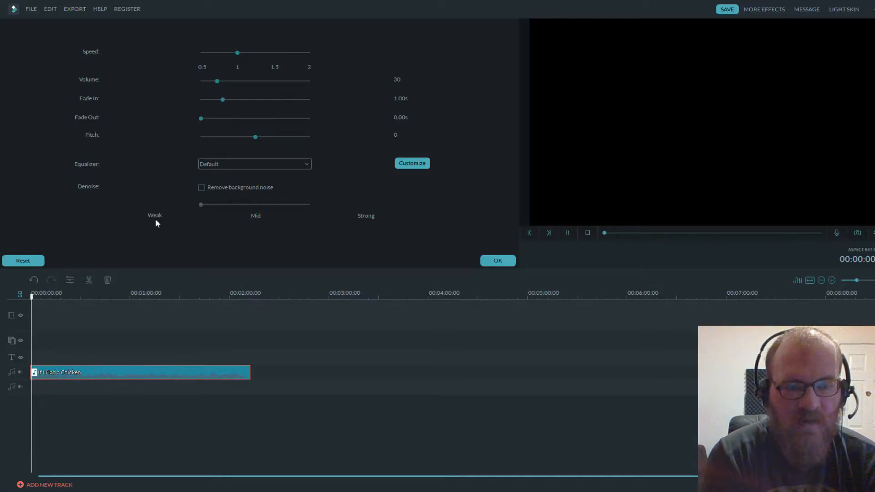
{"action": "key", "text": "space"}
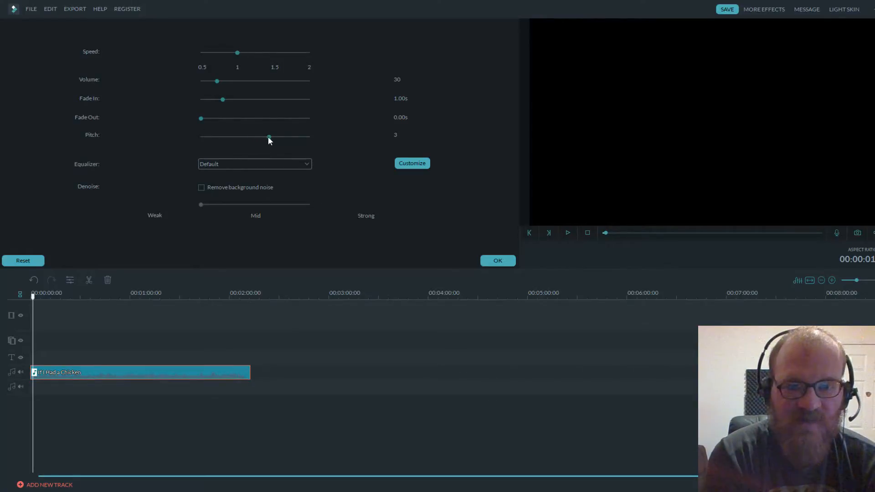
- Try a pitch of 4 on the music clip, set the pitch to -2 instead, and apply the audio settings
{"action": "key", "text": "space"}
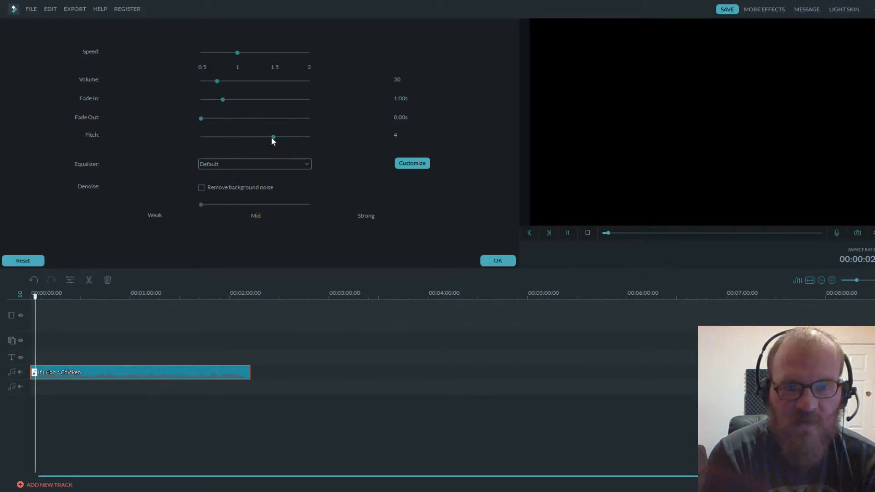
{"action": "left_click_drag", "start_coordinate": [274, 137], "coordinate": [246, 136]}
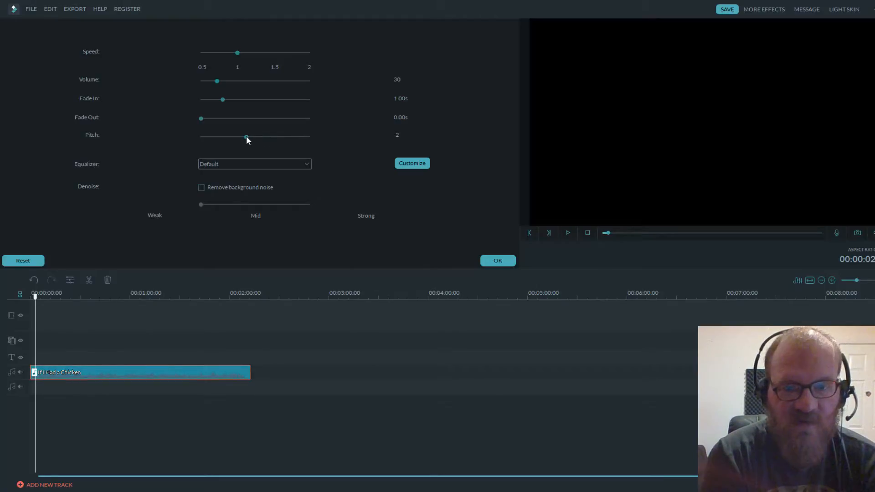
{"action": "key", "text": "space"}
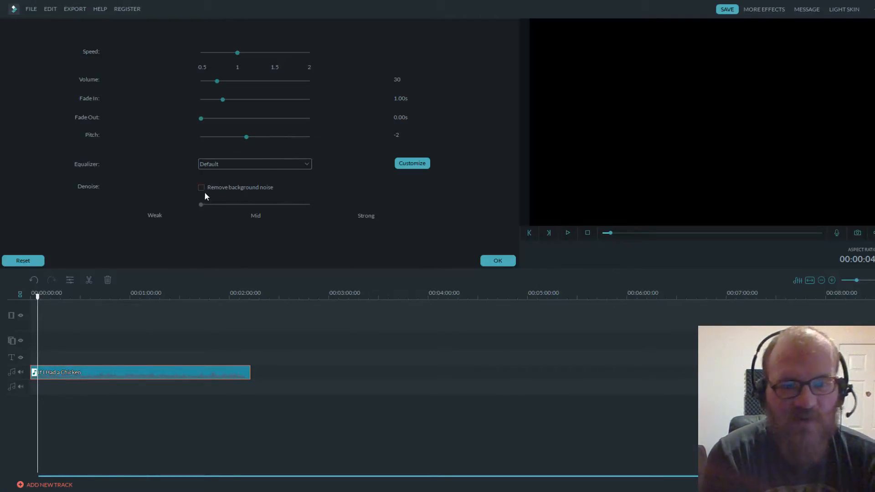
{"action": "left_click", "coordinate": [497, 260]}
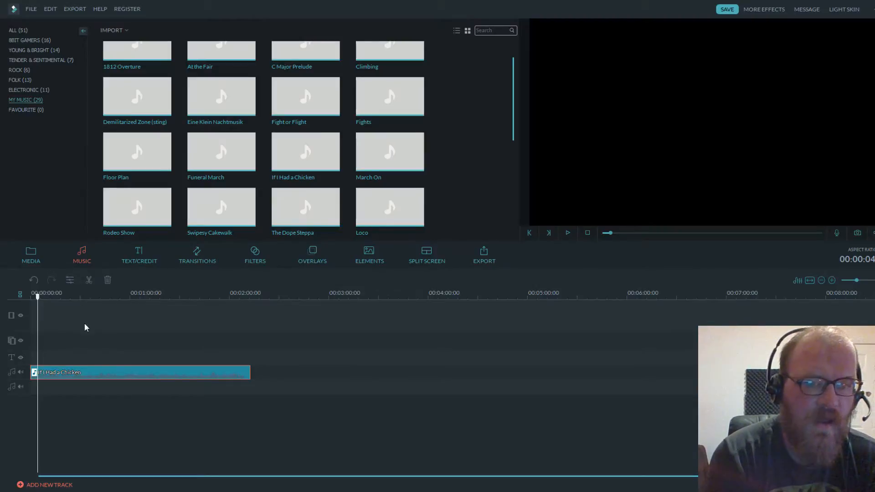
- Add the Colorful Light Leaks 3 filter and the Squiggles overlay at the start of the timeline
{"action": "mouse_move", "coordinate": [223, 212]}
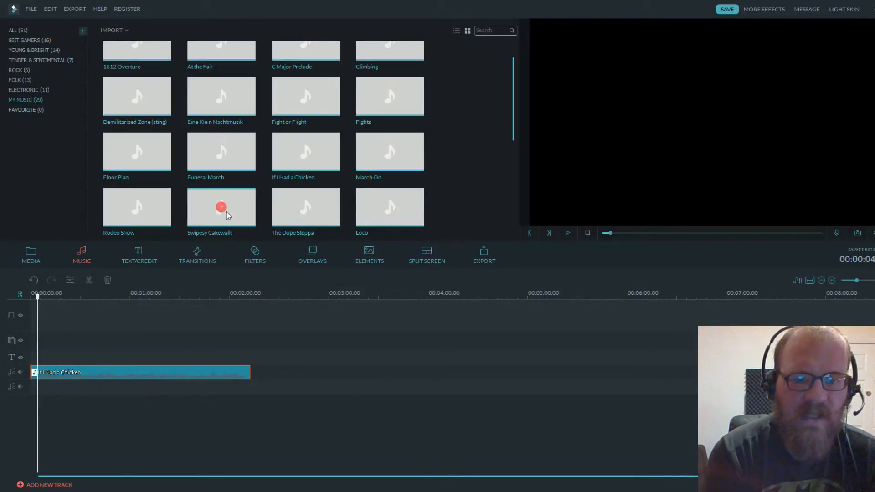
{"action": "left_click", "coordinate": [257, 255]}
{"action": "left_click_drag", "start_coordinate": [166, 132], "coordinate": [36, 338]}
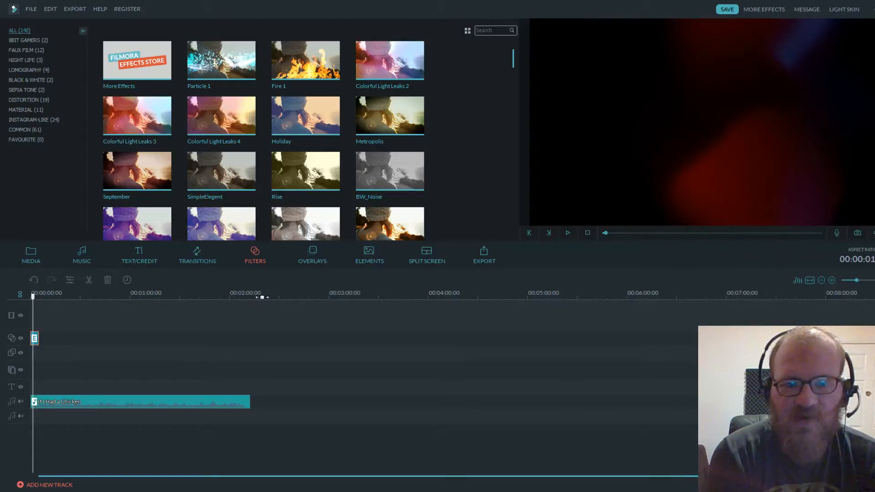
{"action": "left_click", "coordinate": [312, 252]}
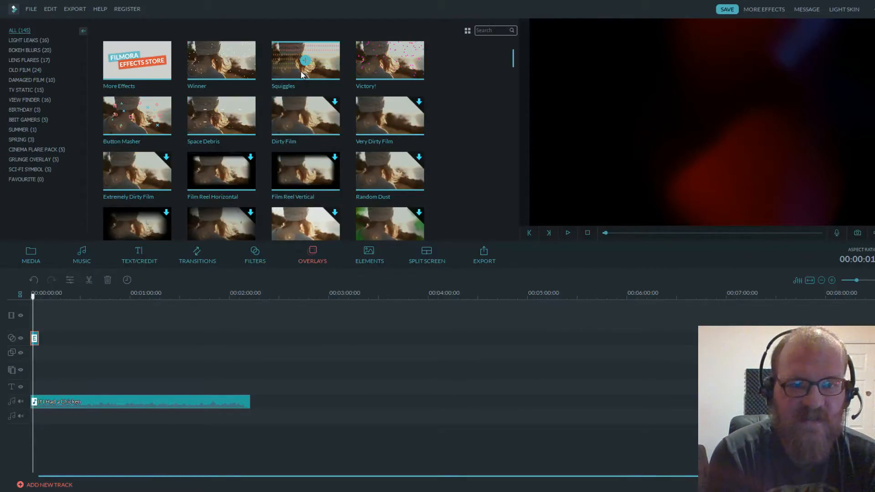
{"action": "mouse_move", "coordinate": [275, 72]}
{"action": "left_mouse_down"}
{"action": "mouse_move", "coordinate": [158, 205]}
{"action": "mouse_move", "coordinate": [41, 376]}
{"action": "mouse_move", "coordinate": [35, 354]}
{"action": "left_mouse_up"}
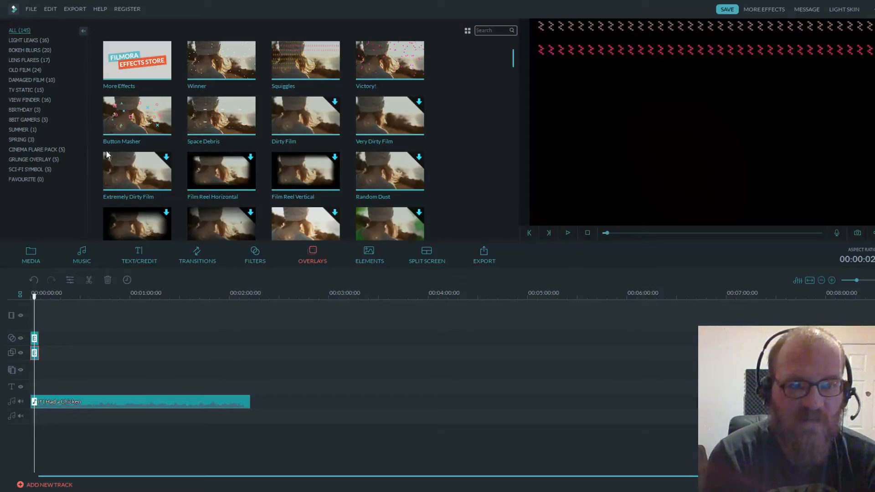
- Open the 8Bit Gamers category of elements
{"action": "left_click", "coordinate": [376, 259]}
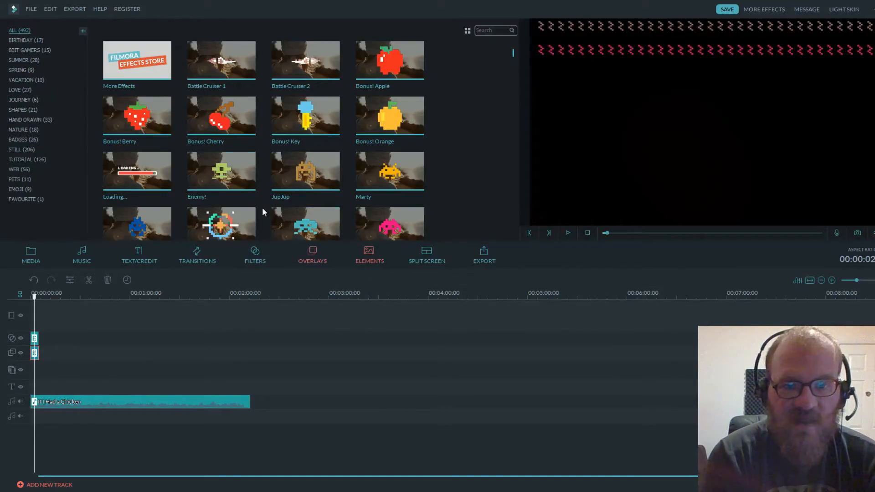
{"action": "left_click", "coordinate": [28, 51]}
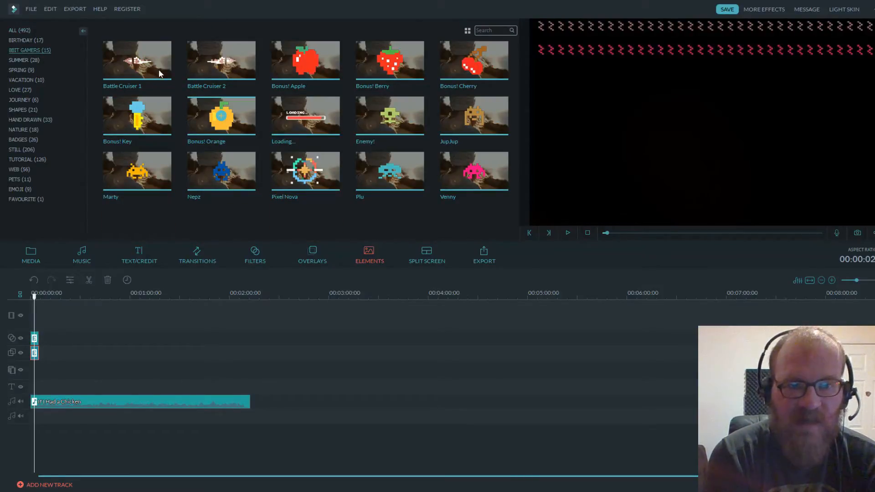